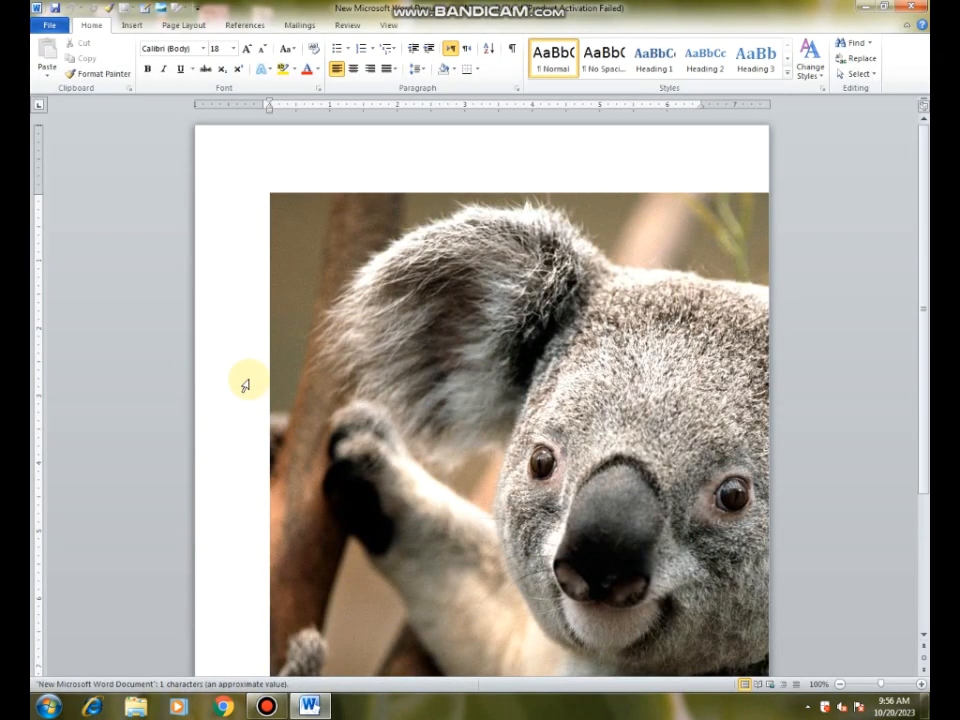
Step: Dismiss the Office activation notice and delete the koala picture from the page
left_click(369, 360)
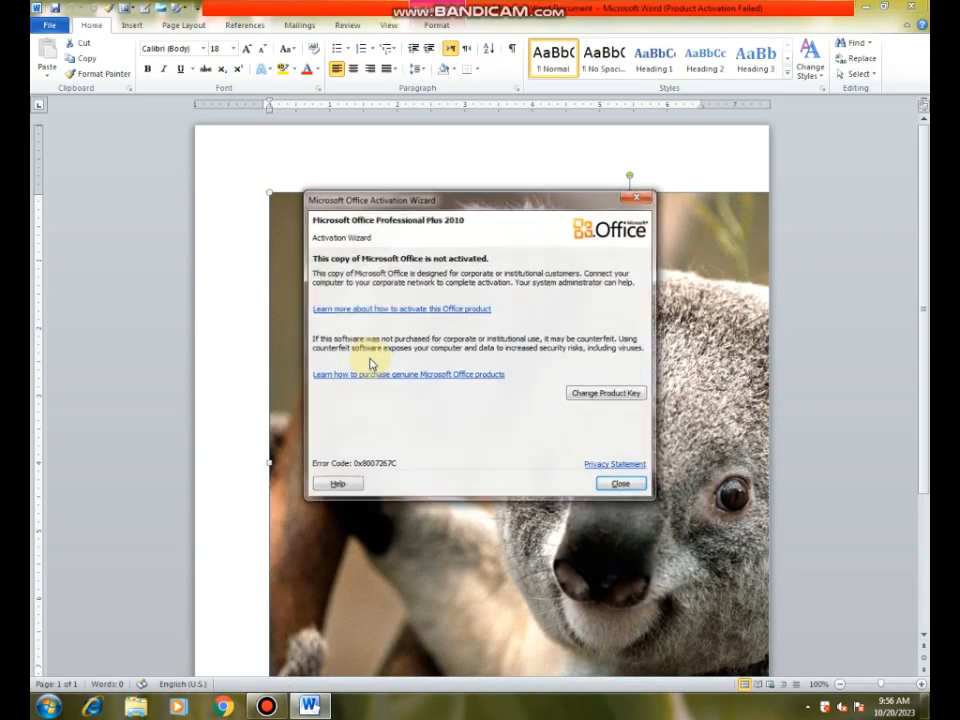
left_click(620, 484)
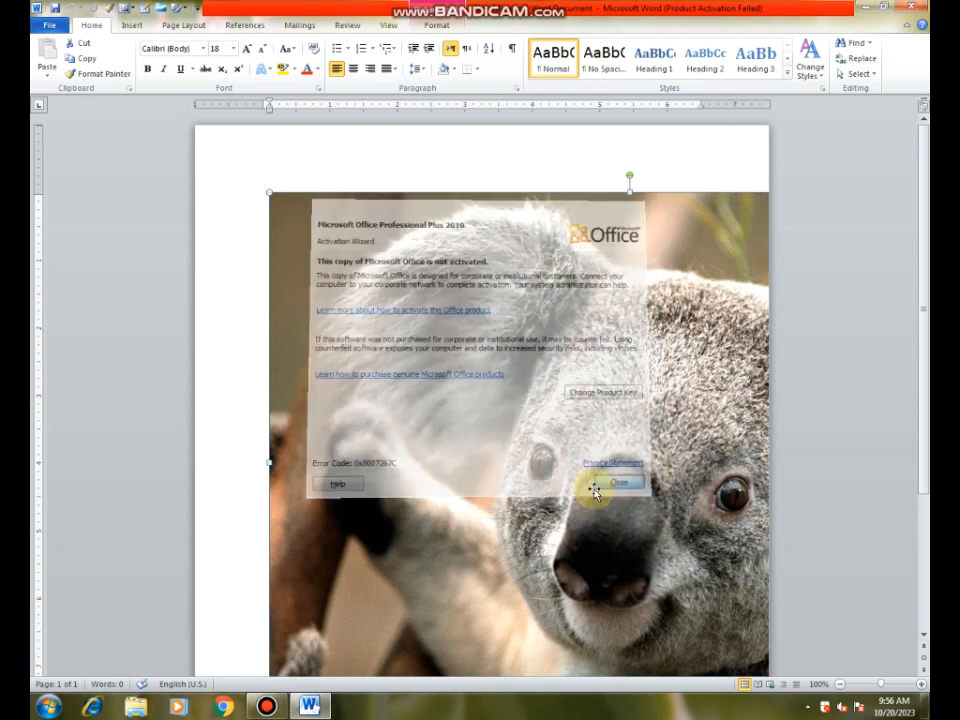
key("Delete")
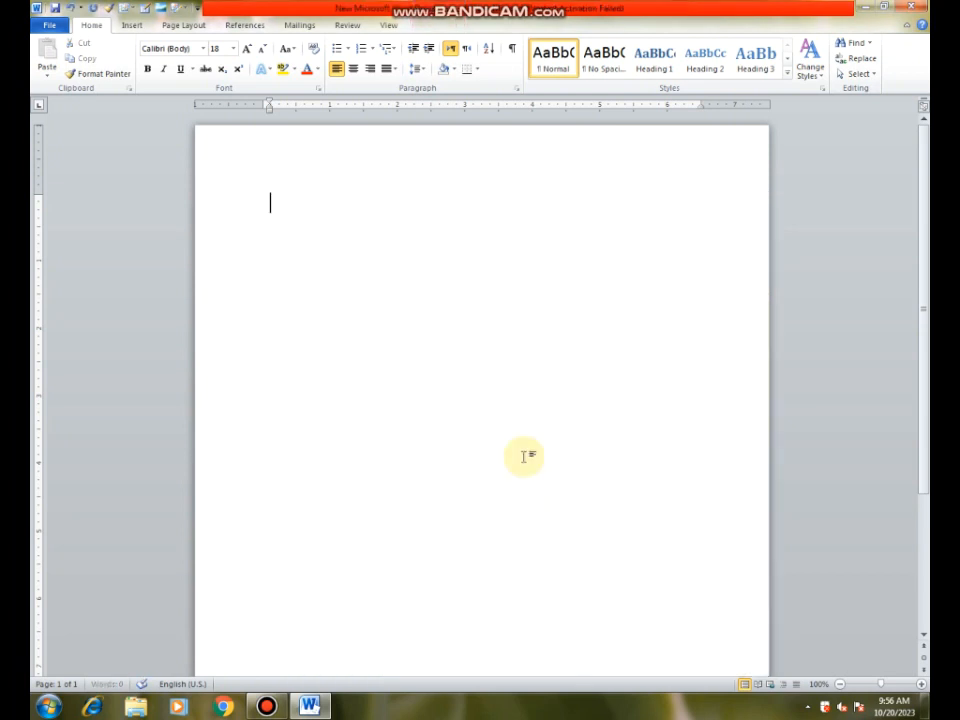
Step: Insert the Desert picture from the Pictures library and shrink it proportionally to about 1.74" high by 2.32" wide
left_click(133, 27)
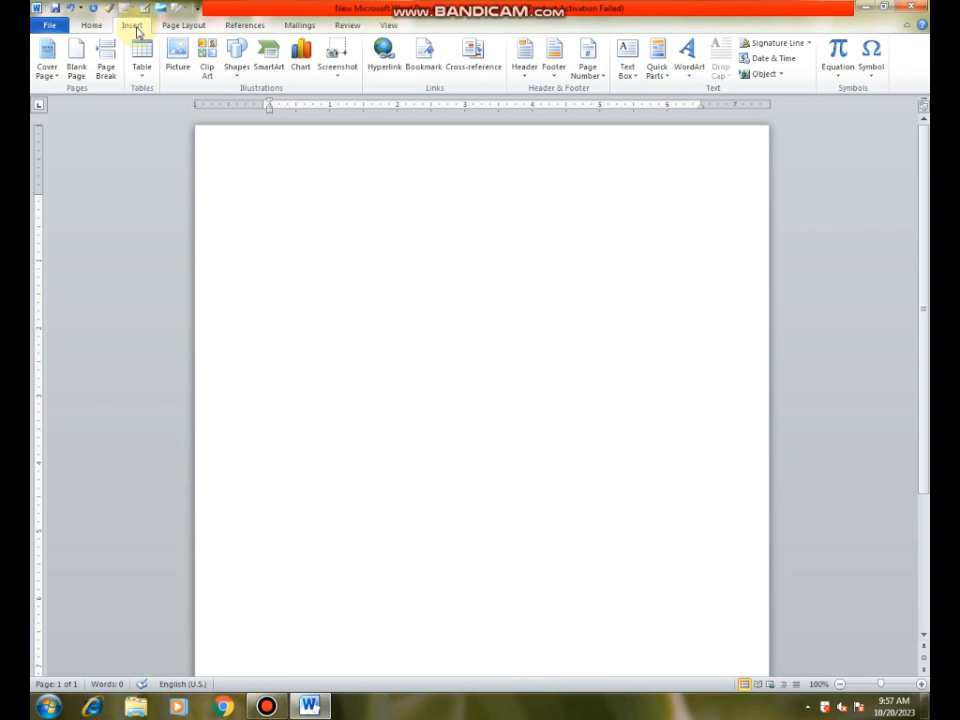
left_click(176, 68)
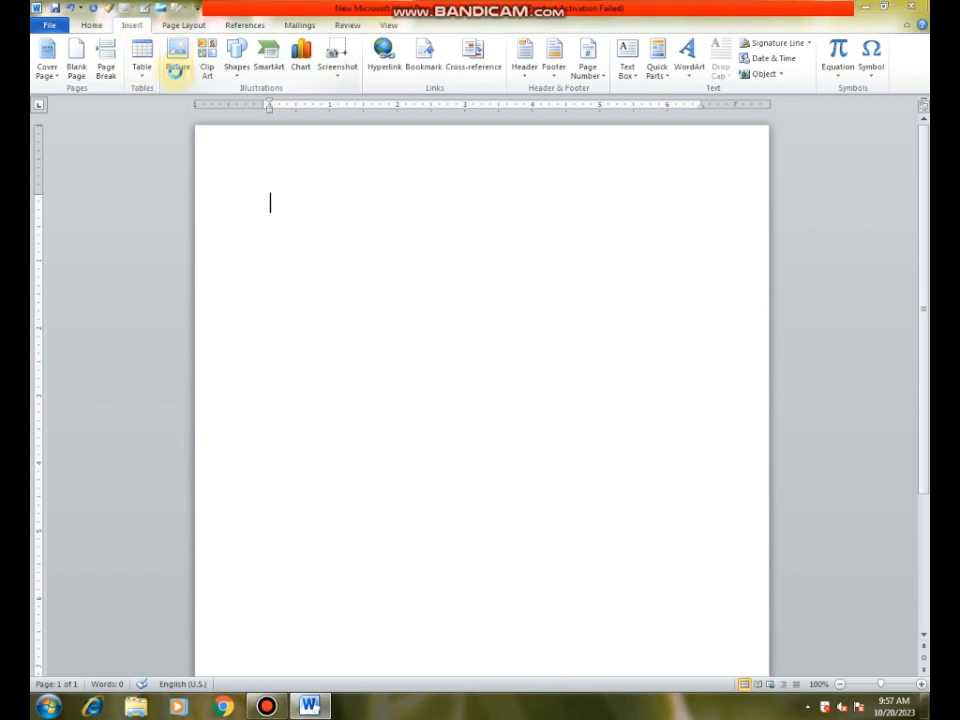
left_click(271, 312)
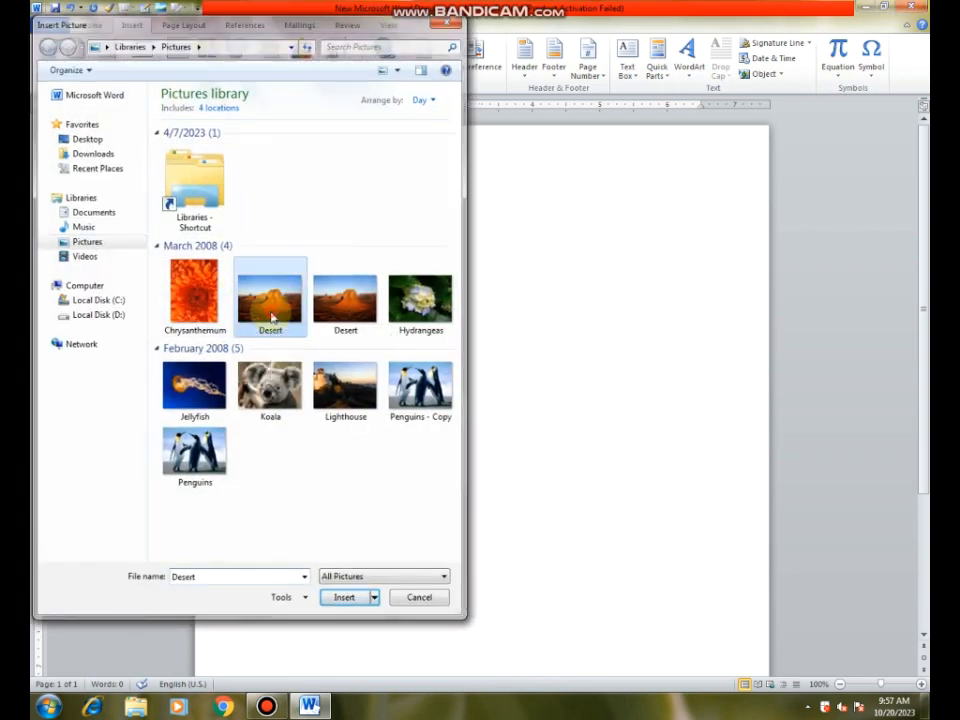
double_click(271, 317)
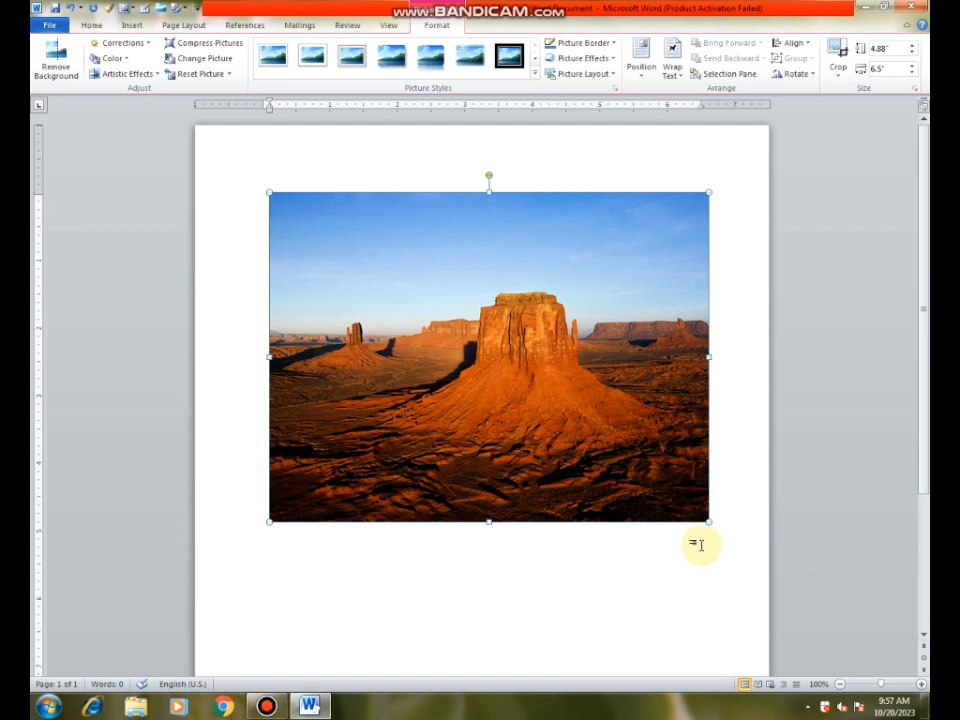
left_click_drag(709, 523, 327, 312)
left_click_drag(330, 248, 304, 220)
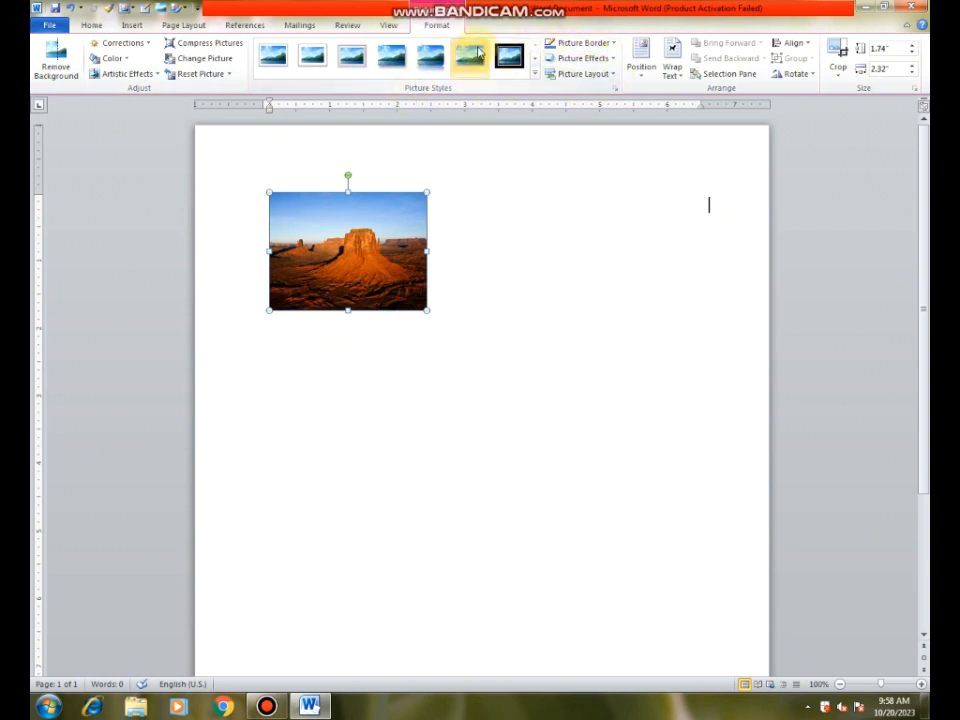
Step: Apply the Perspective Shadow, White style to the desert picture and keep the current Windows color scheme without further reminders
left_click(534, 75)
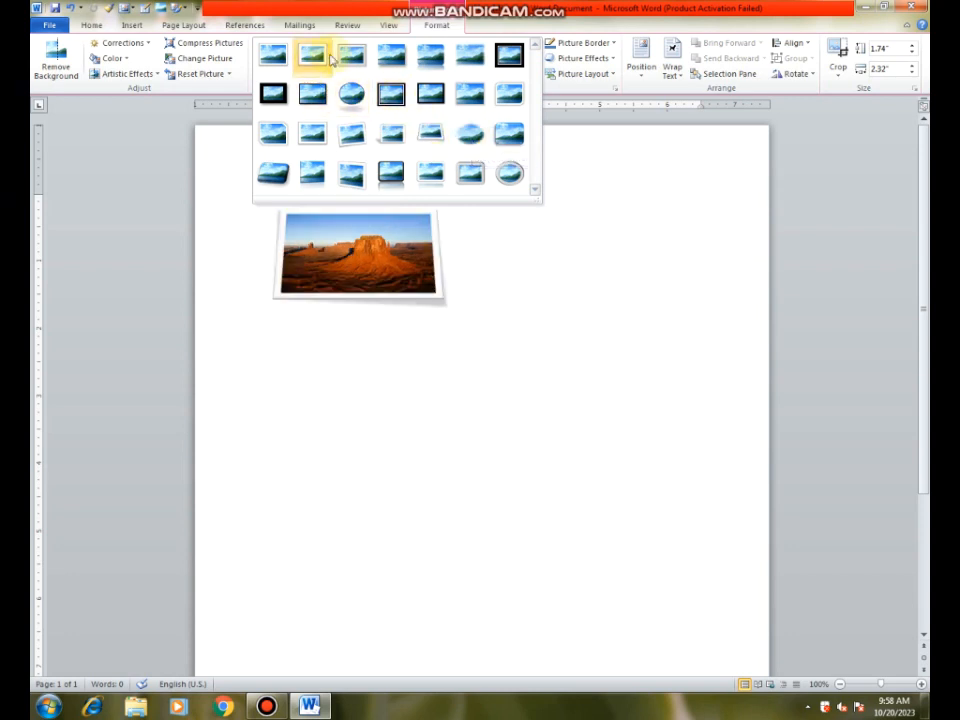
left_click(395, 135)
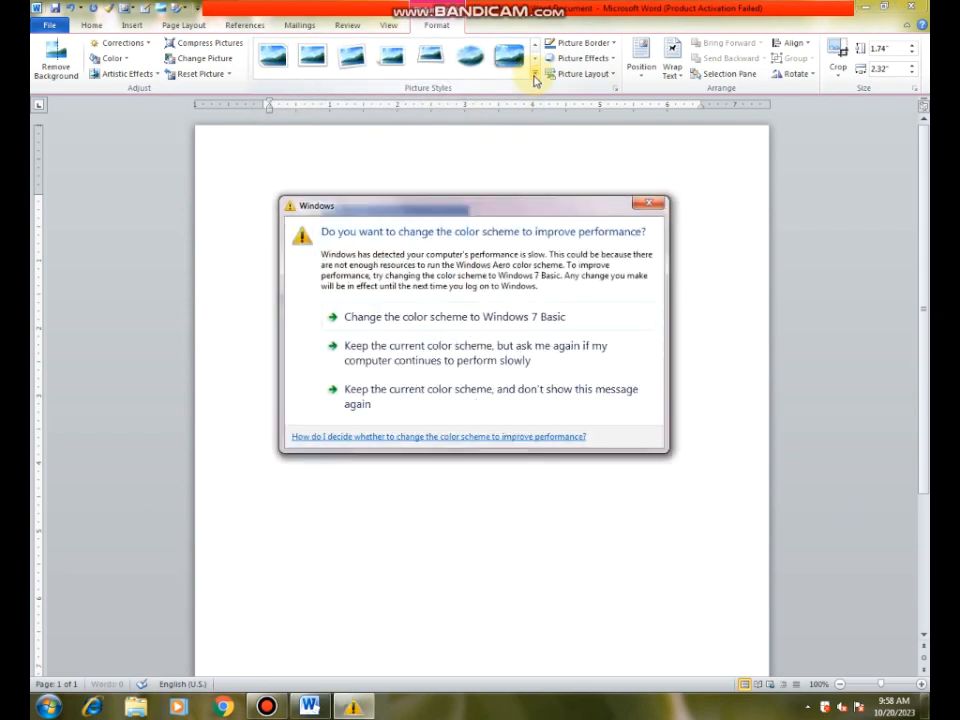
left_click(456, 392)
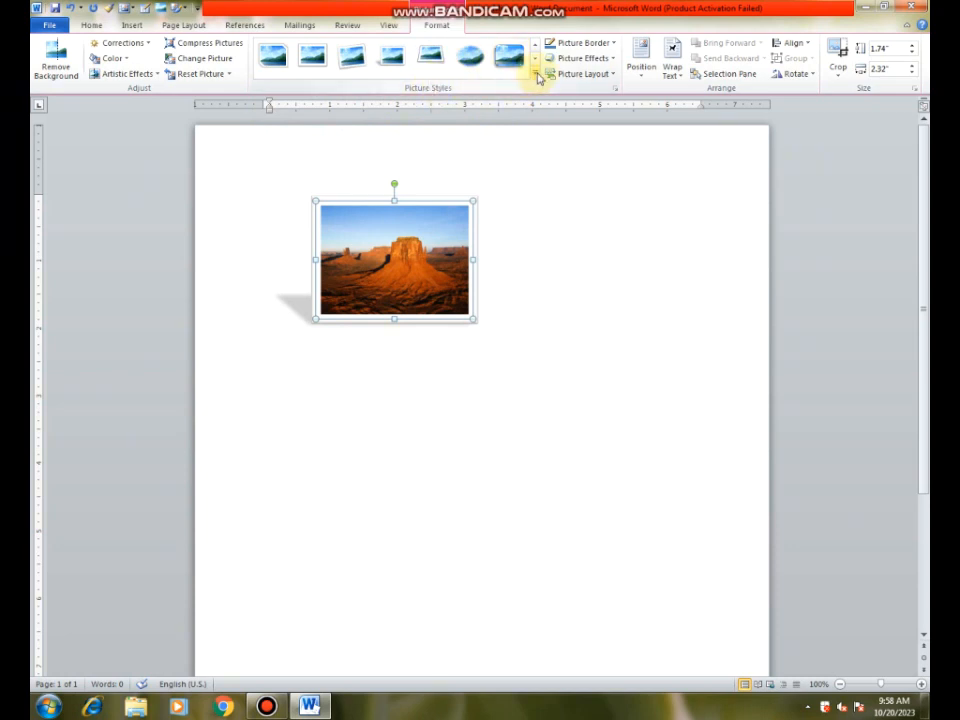
Step: Review the commands available for customizing the Quick Access Toolbar in Word Options
right_click(537, 79)
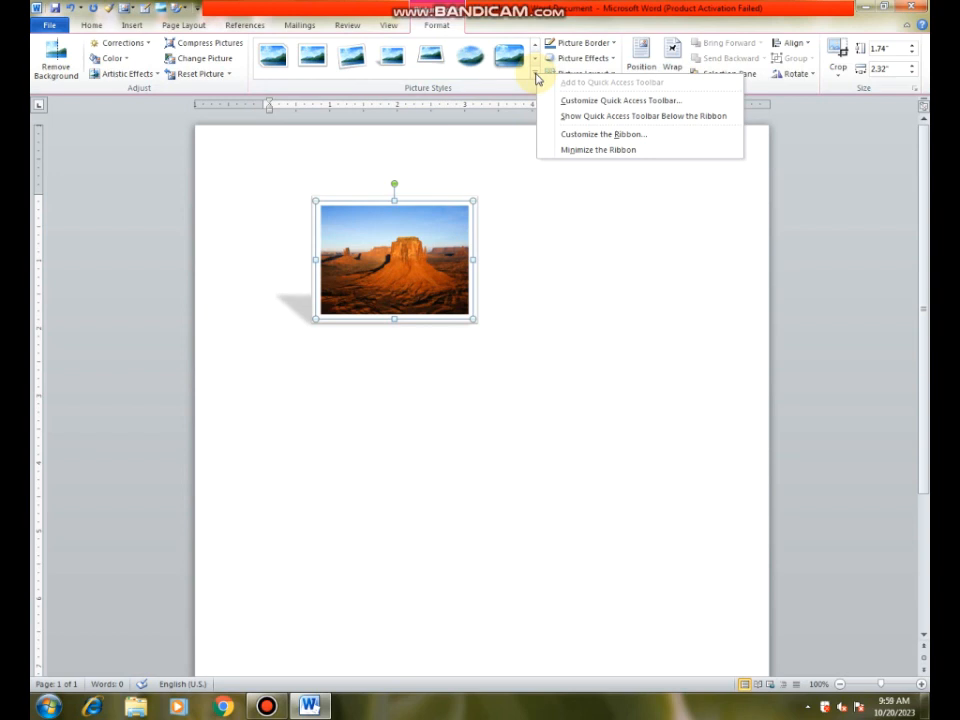
left_click(606, 101)
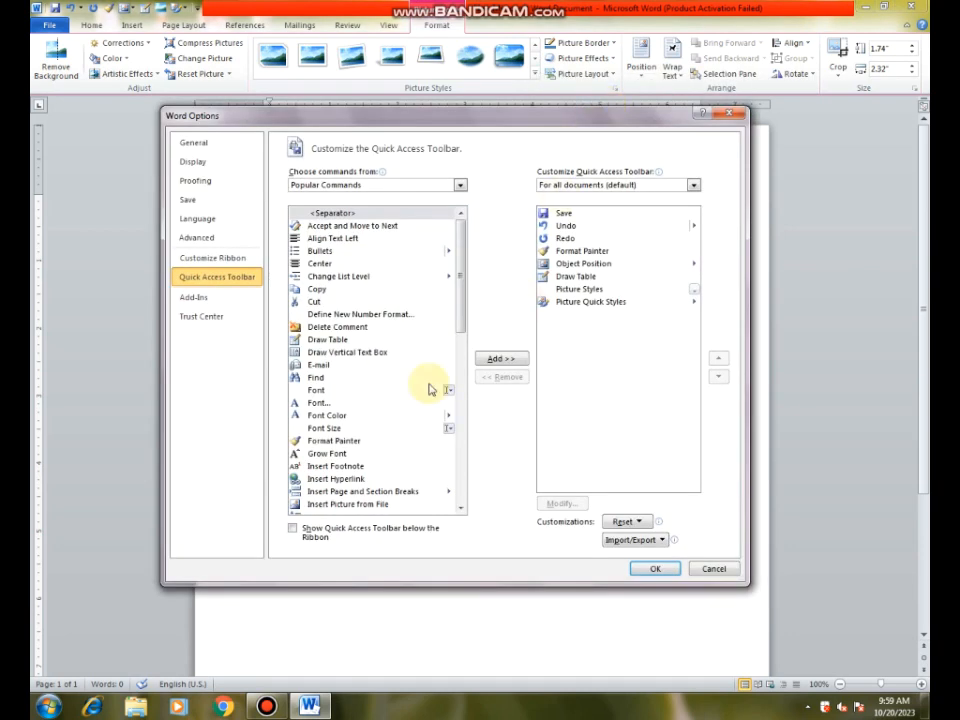
left_click_drag(368, 121, 336, 78)
mouse_move(426, 221)
left_mouse_down()
mouse_move(422, 397)
mouse_move(422, 205)
left_mouse_up()
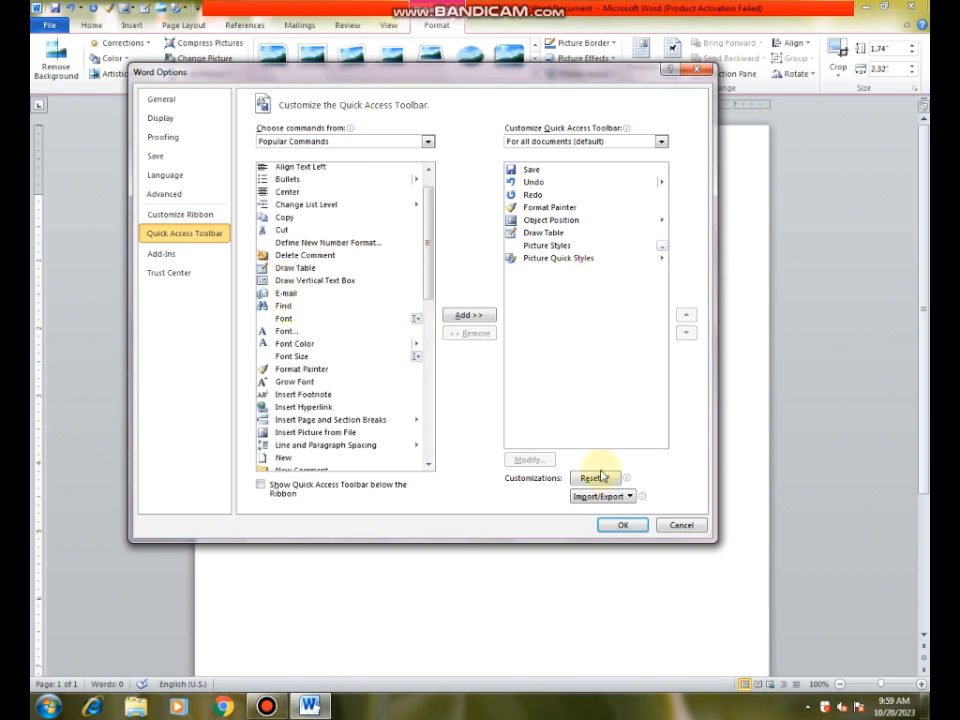
left_click(621, 524)
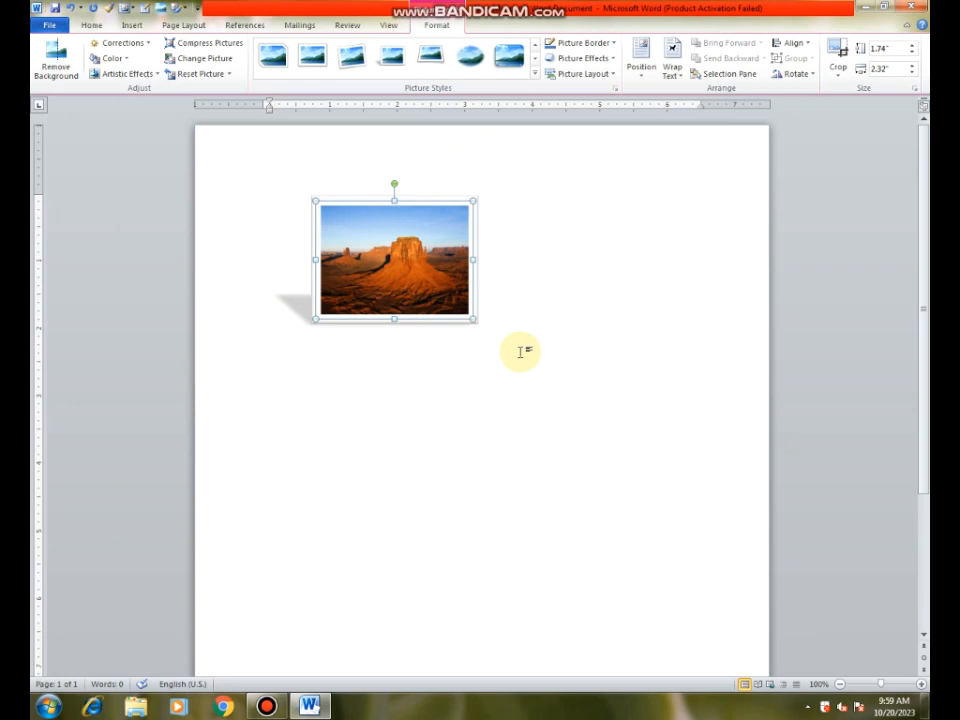
Step: Show the Quick Access Toolbar below the ribbon and open its Picture Styles group
right_click(537, 76)
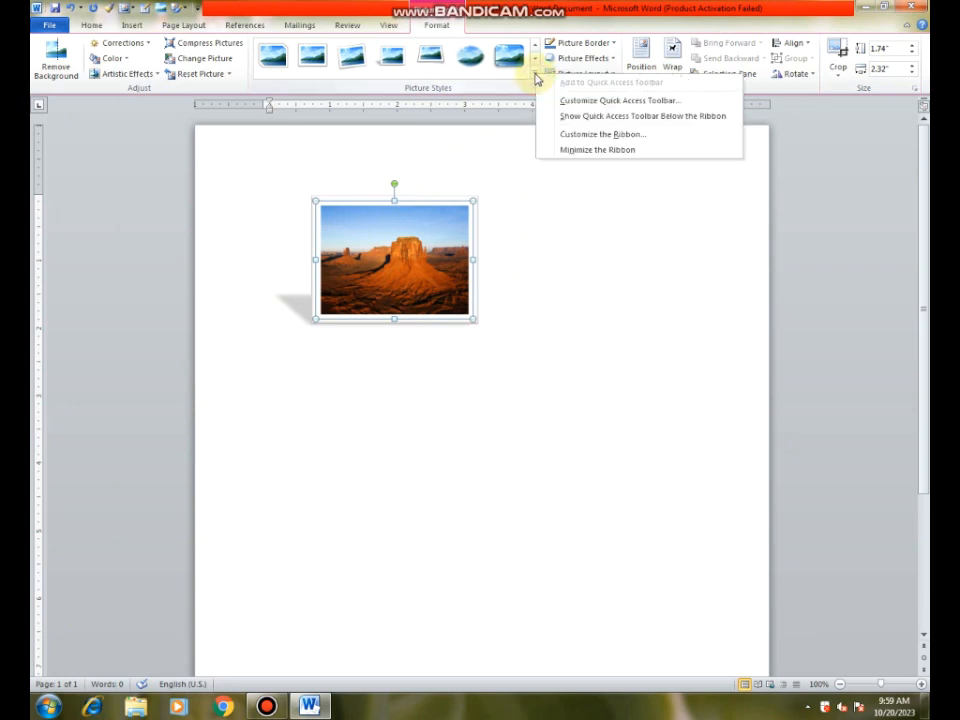
left_click(582, 117)
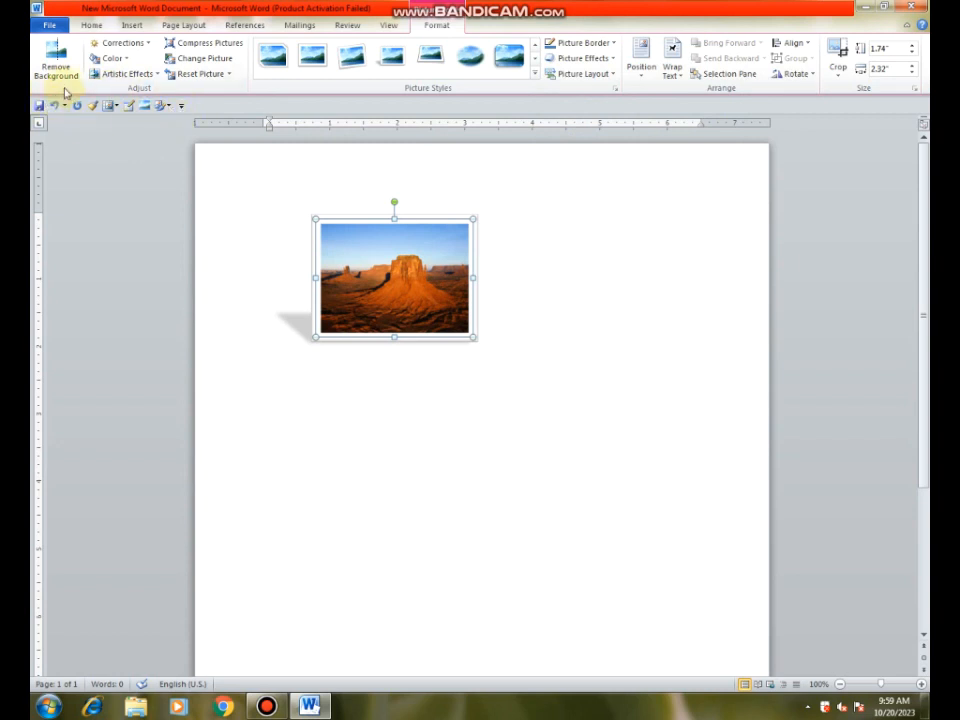
left_click(147, 107)
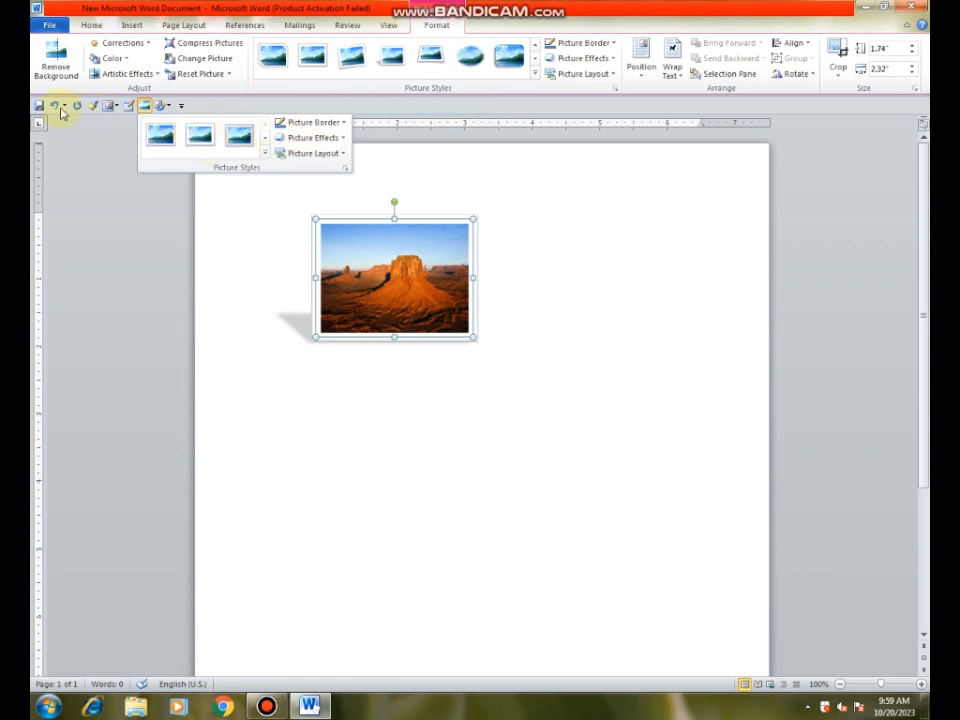
Step: Undo the Perspective Shadow, White style on the desert picture, redoing it once for comparison
left_click(55, 106)
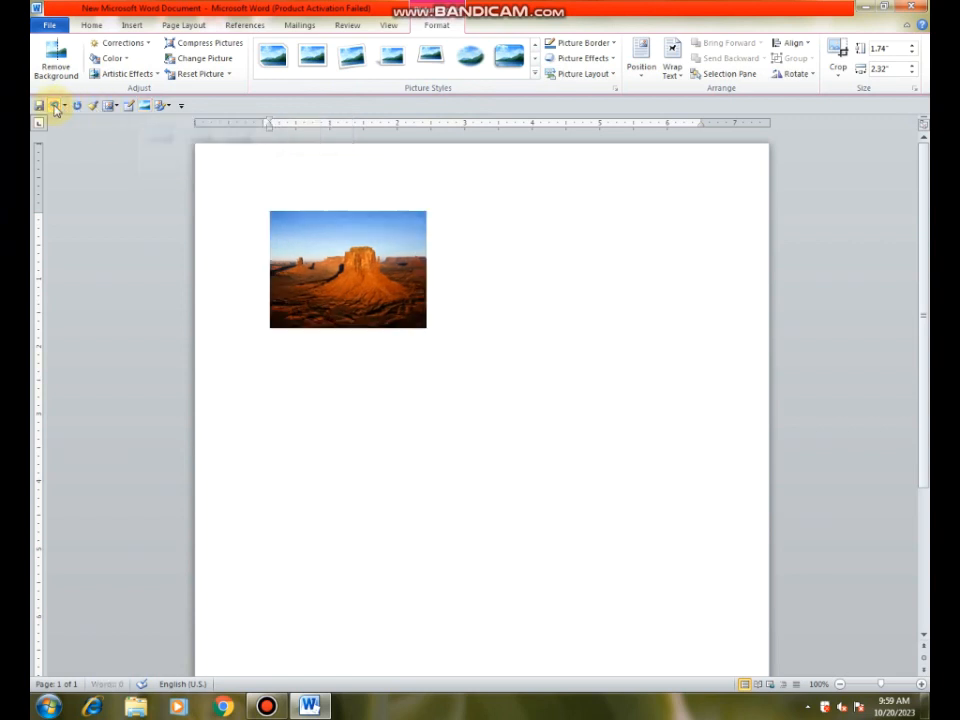
left_click(76, 106)
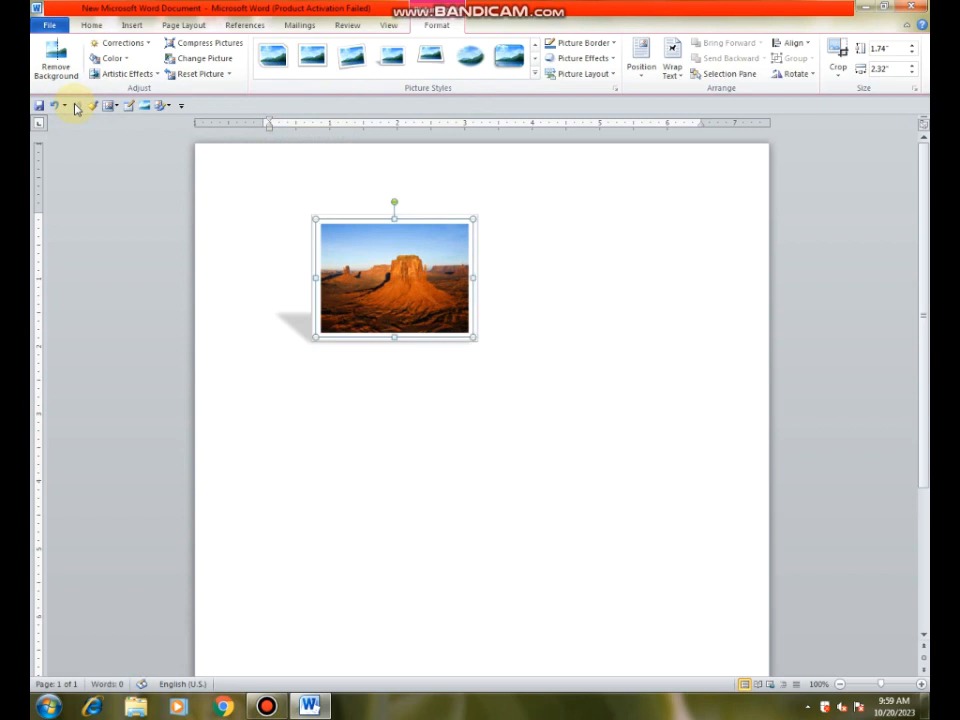
left_click(55, 106)
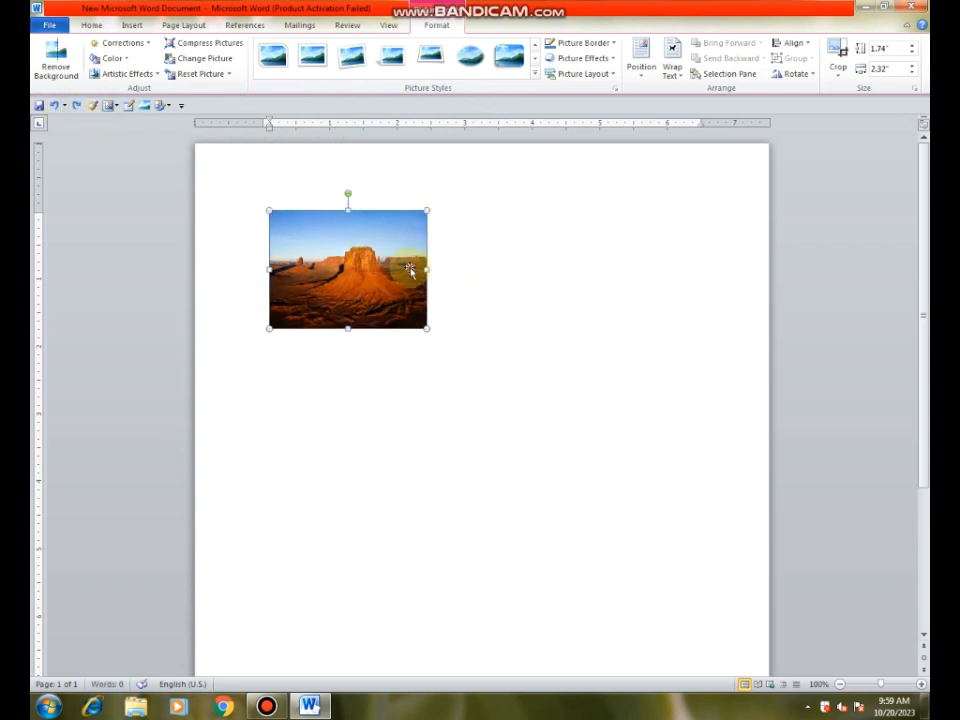
right_click(537, 78)
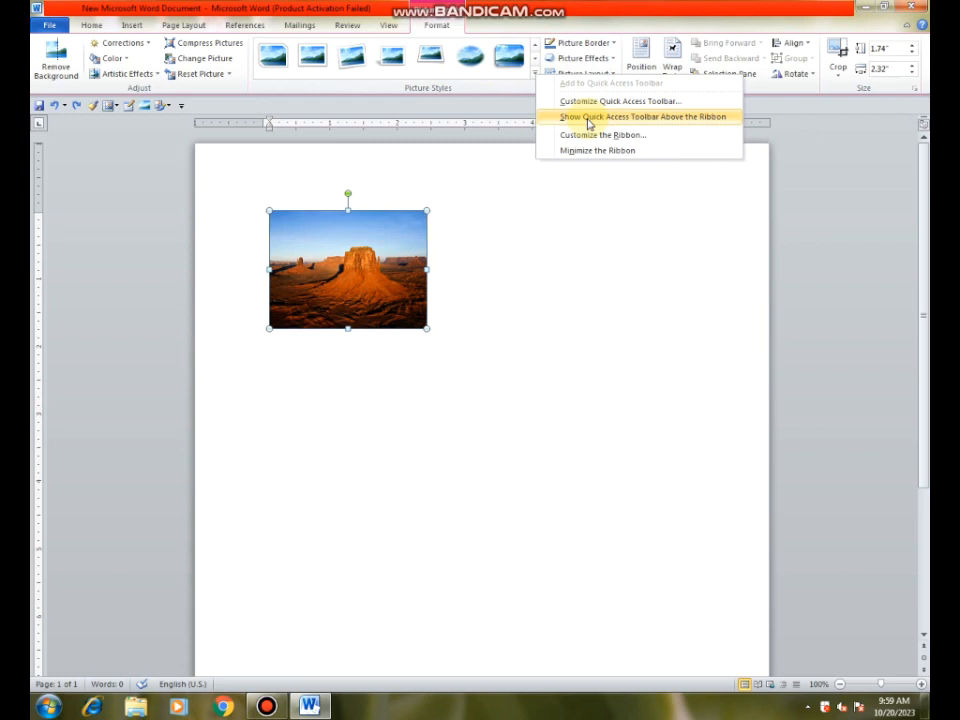
left_click(536, 75)
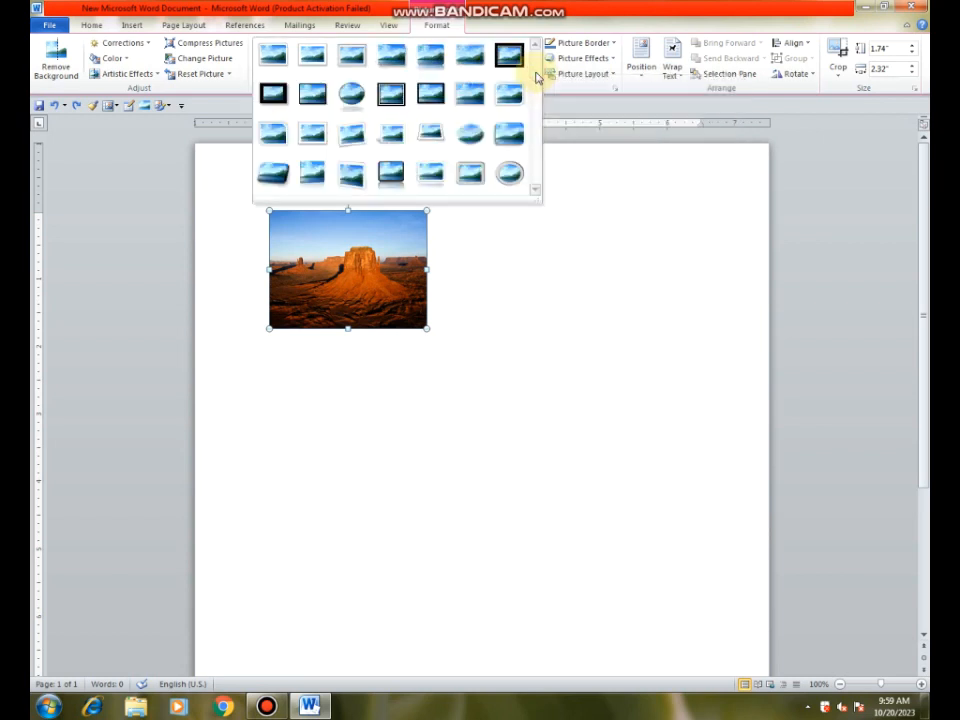
left_click(583, 224)
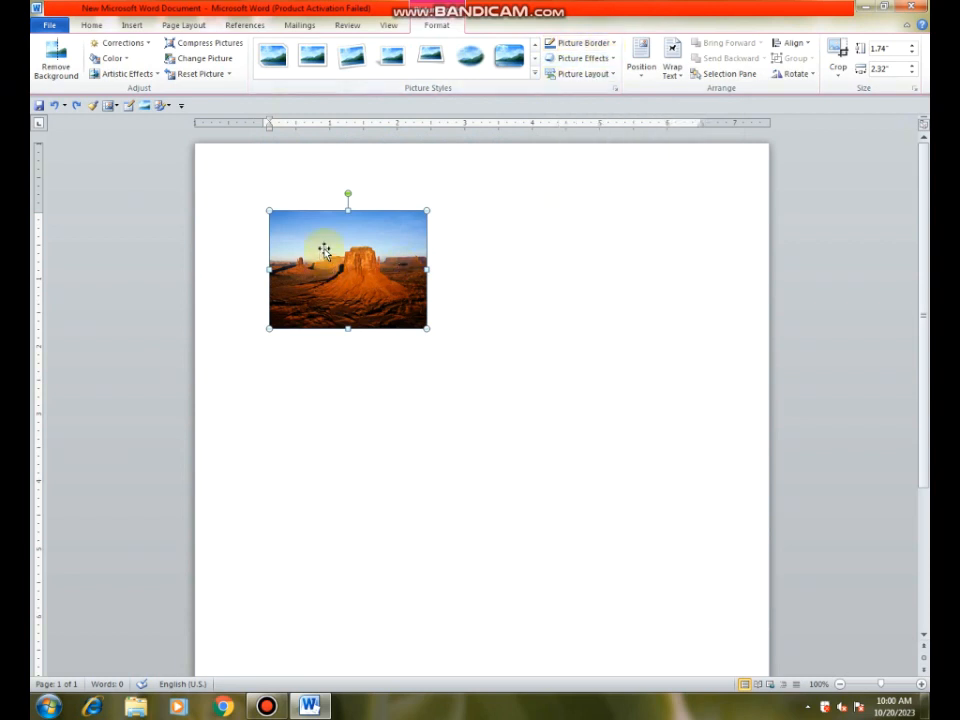
Step: Give the desert picture a border with a 6 pt line weight
left_click(613, 44)
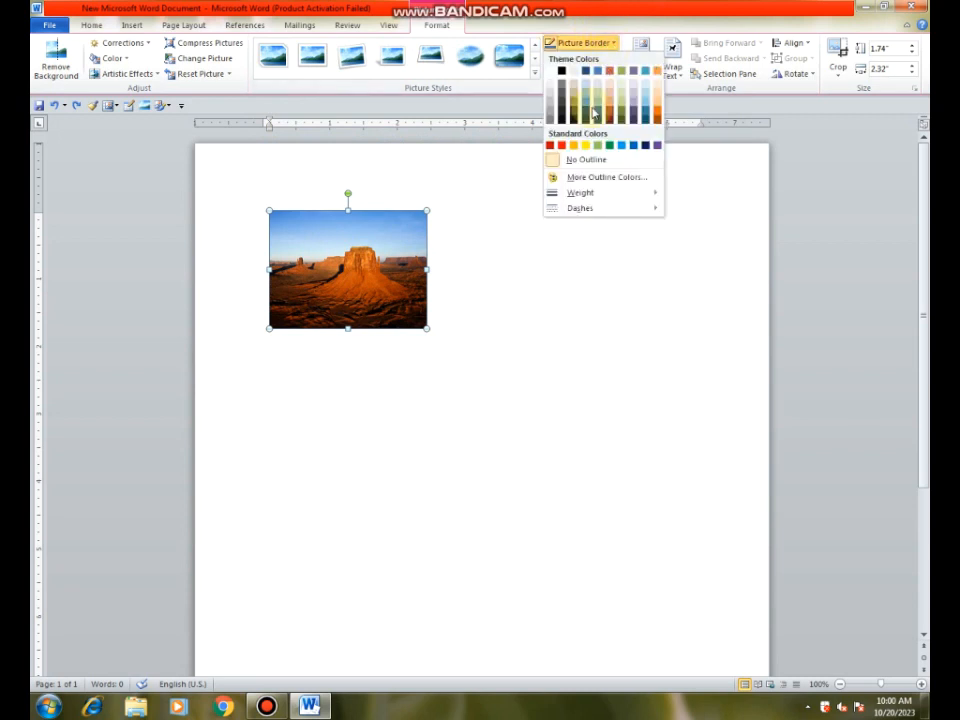
mouse_move(579, 199)
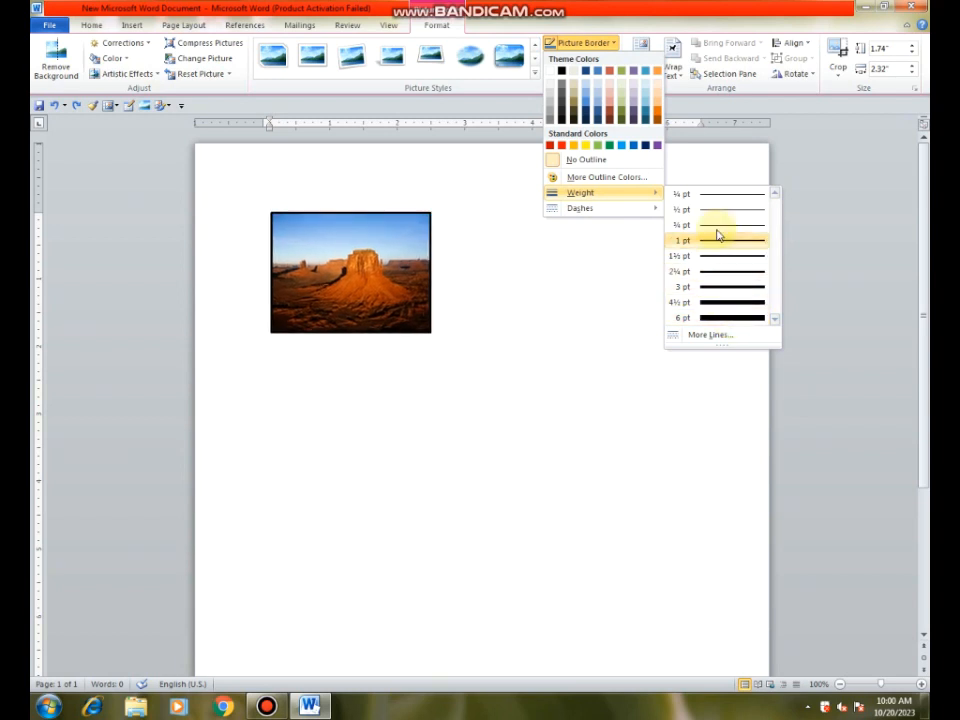
left_click(720, 319)
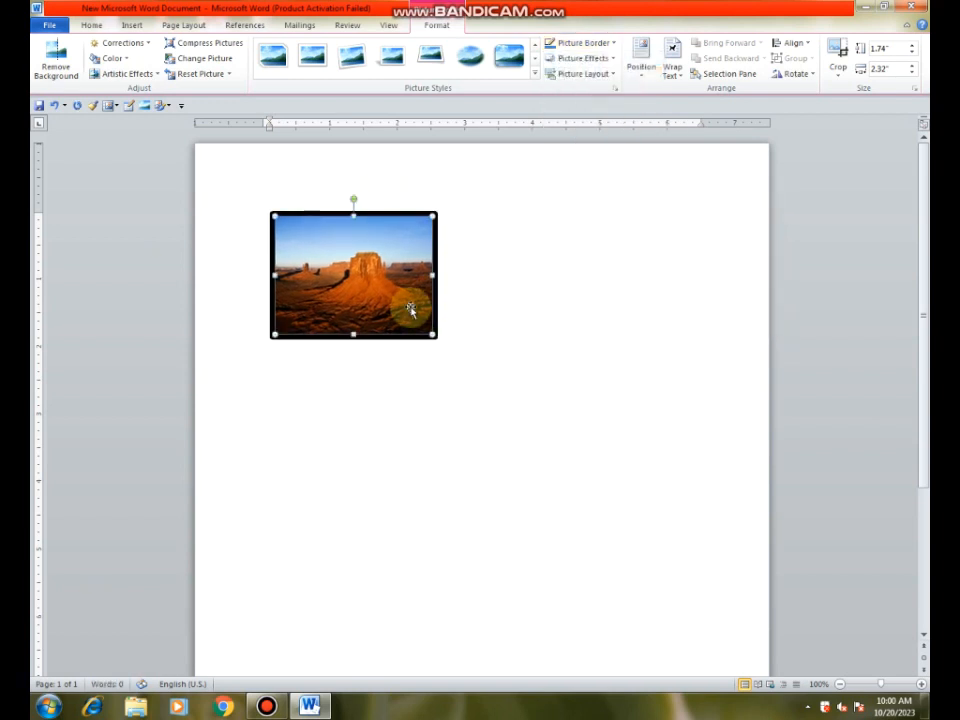
Step: Examine the picture border's weight and dash choices, and the compound line types in the Format Picture line style settings
left_click(615, 43)
mouse_move(598, 200)
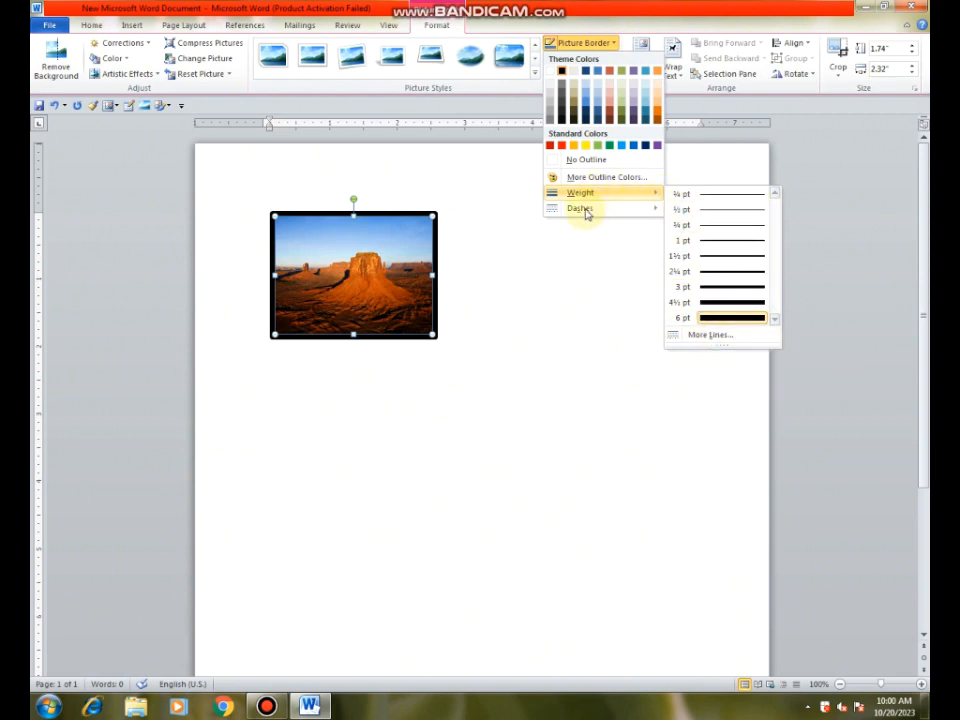
mouse_move(652, 208)
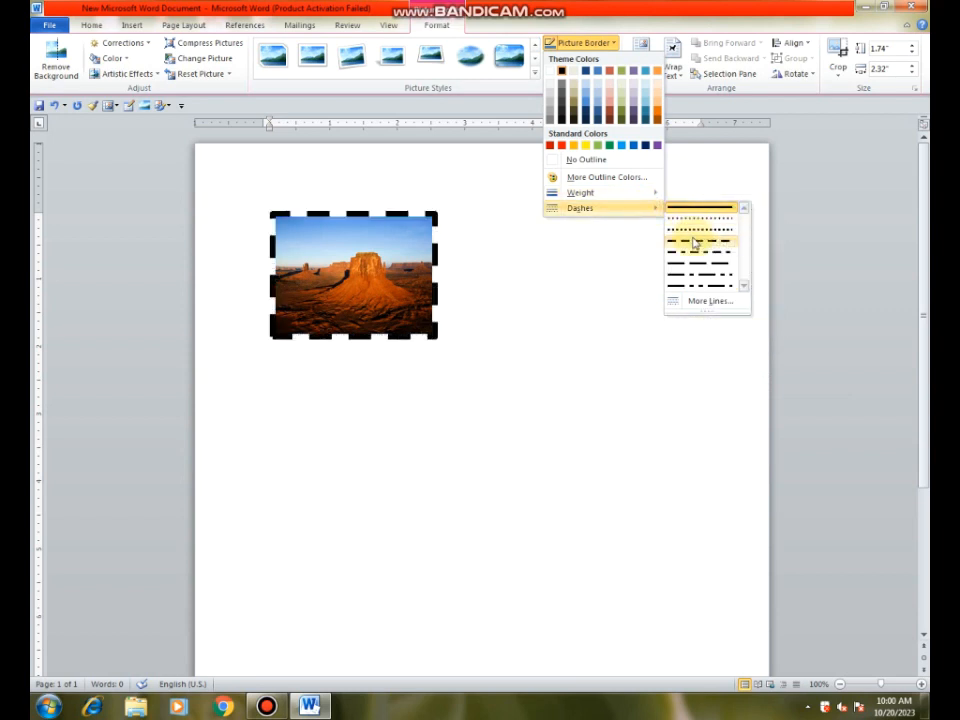
left_click(697, 302)
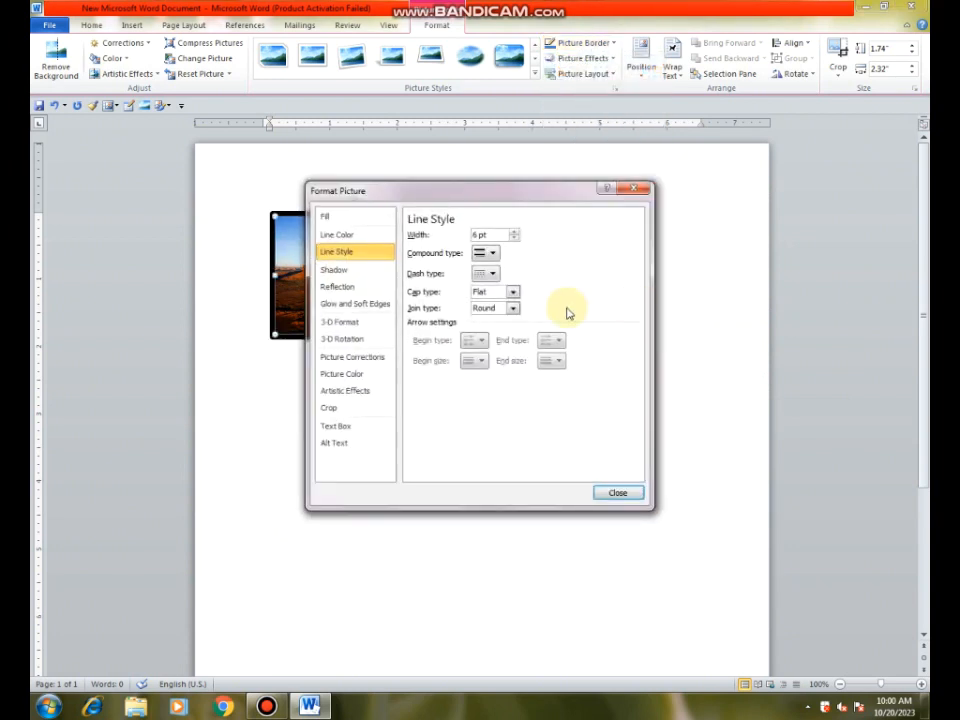
left_click(493, 256)
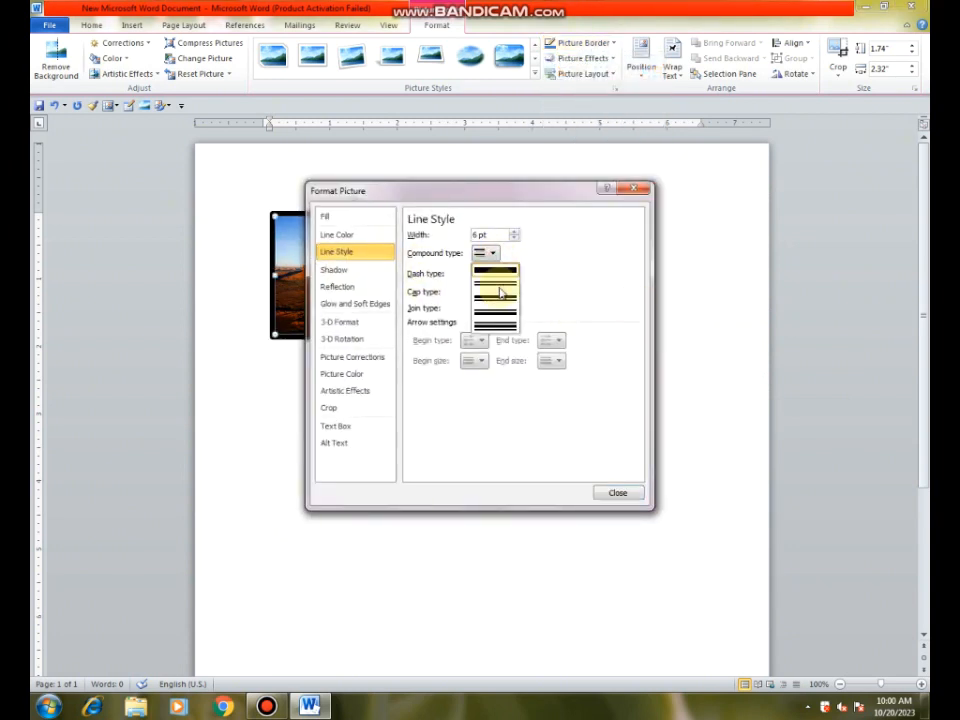
left_click(490, 256)
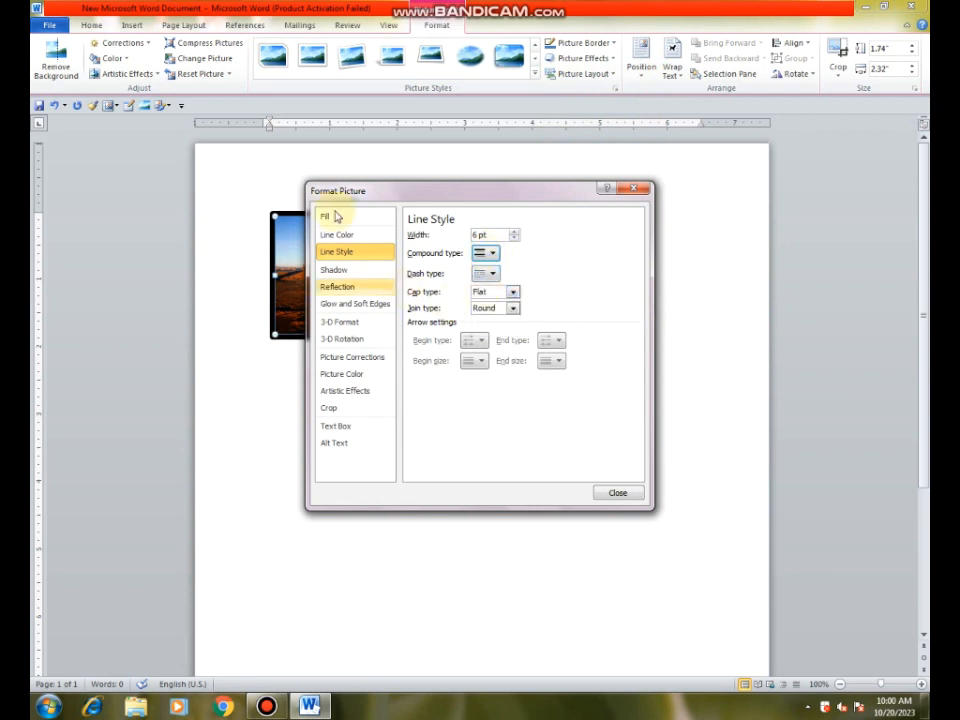
left_click_drag(466, 190, 426, 125)
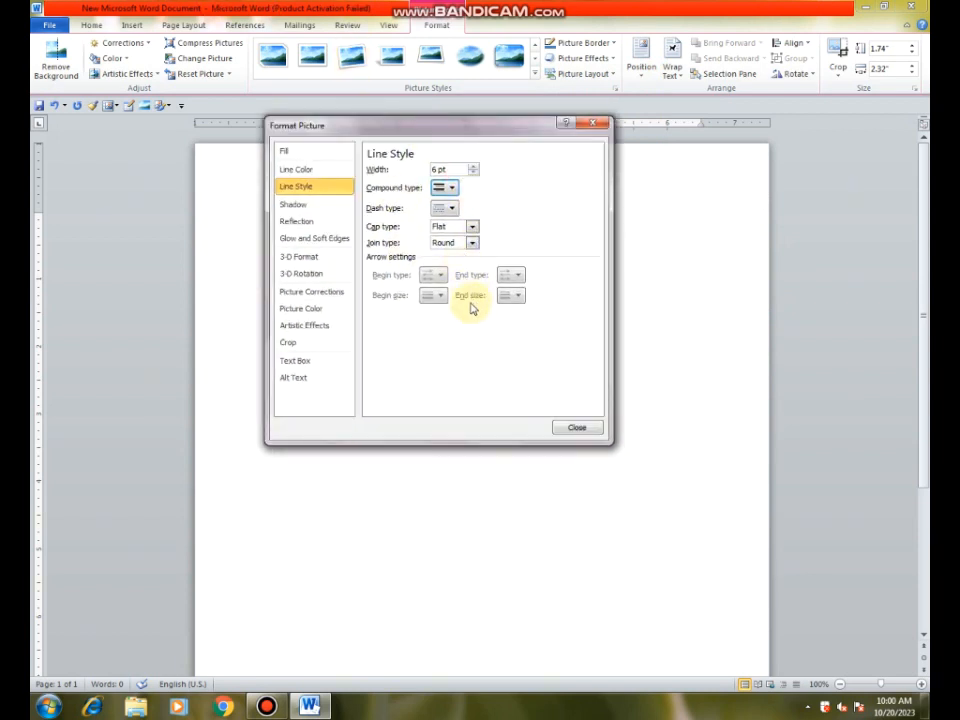
left_click(577, 430)
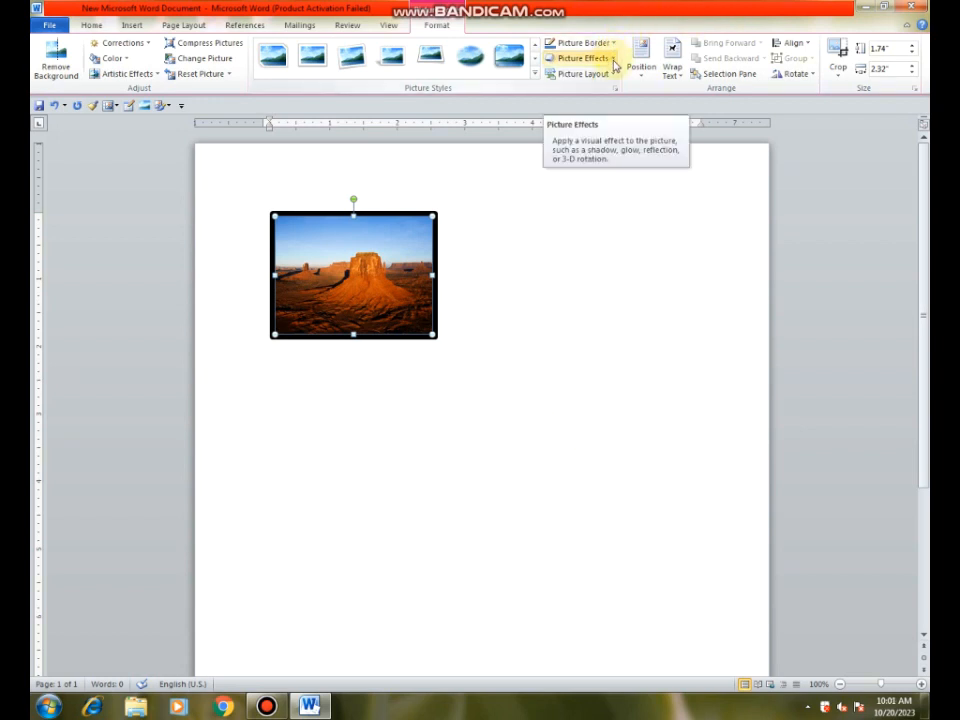
Step: Apply the second preset effect in the second row of the Presets gallery to the desert picture
left_click(610, 60)
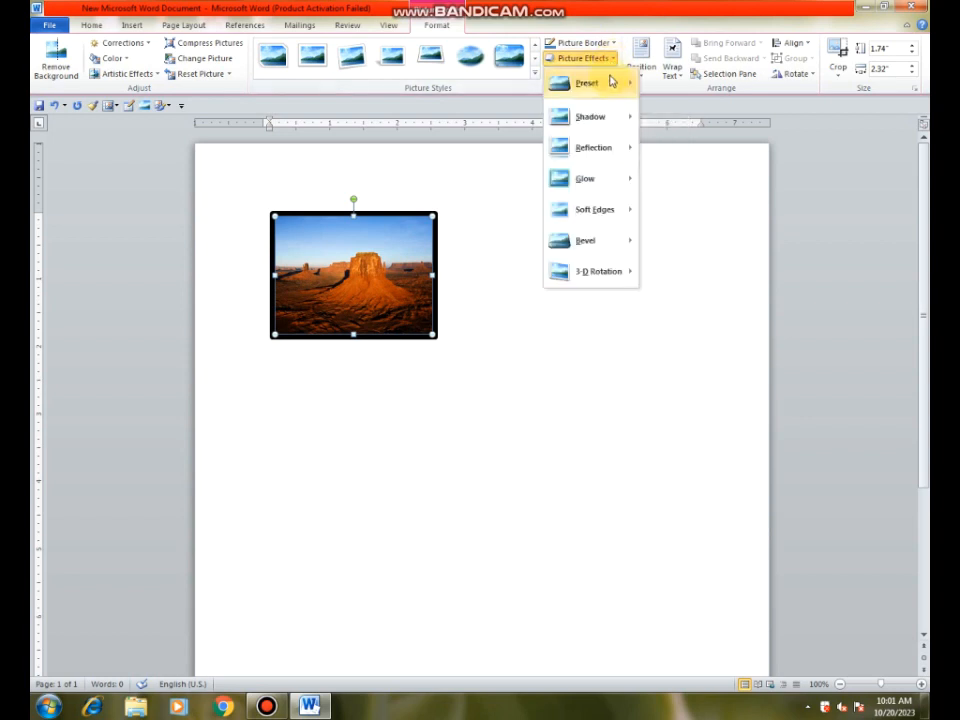
mouse_move(612, 87)
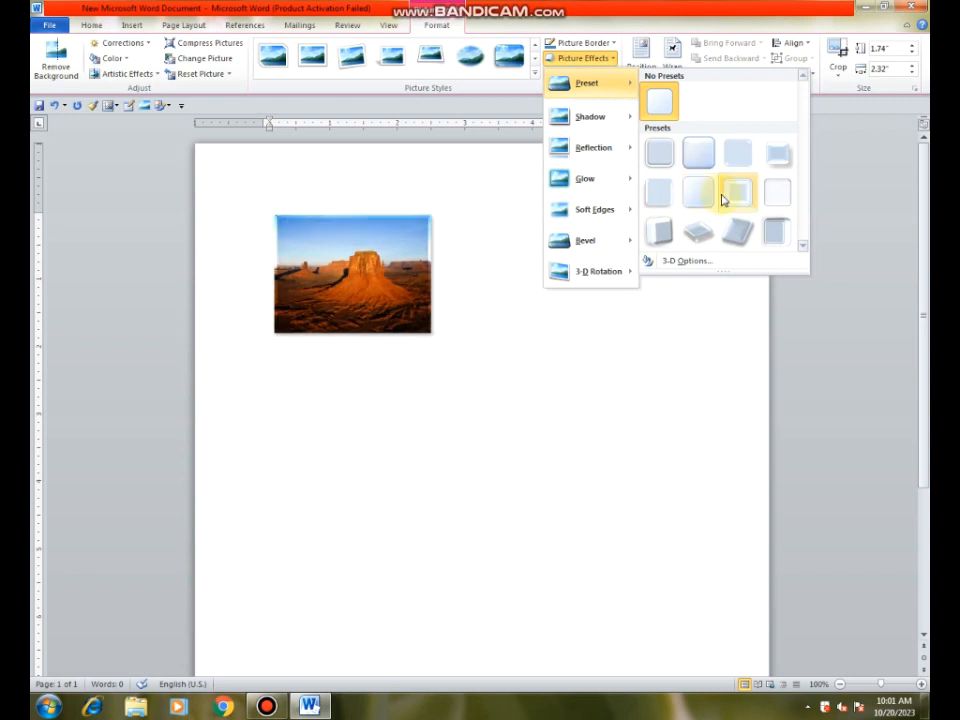
left_click(702, 200)
Step: Examine the desert picture's 3-D Format settings and the colour choices for its depth
left_click(610, 63)
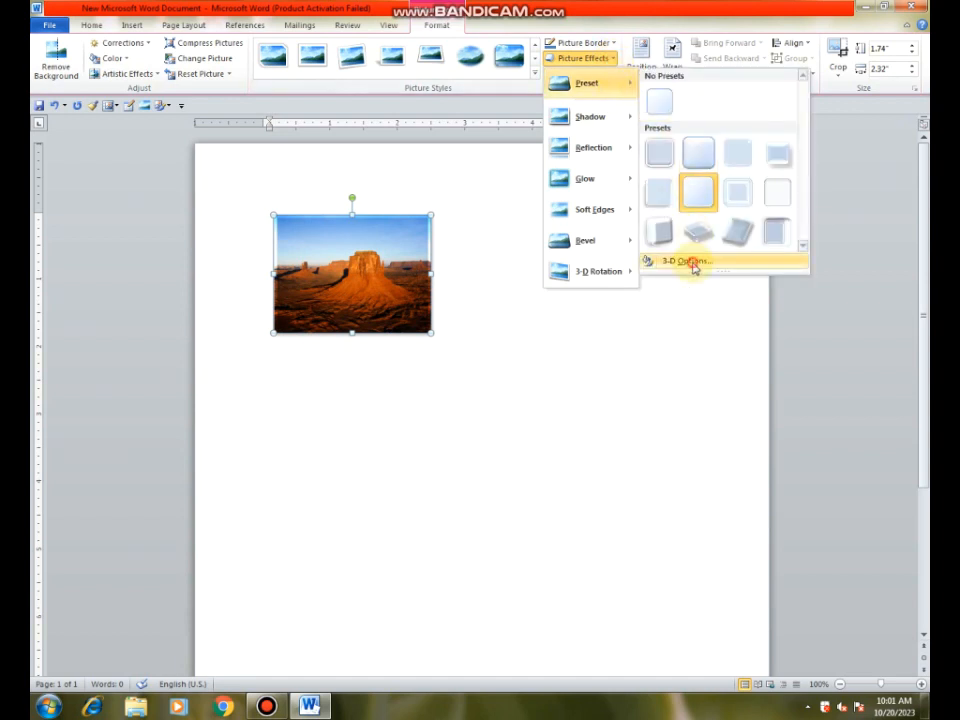
left_click(692, 264)
left_click_drag(510, 133, 725, 181)
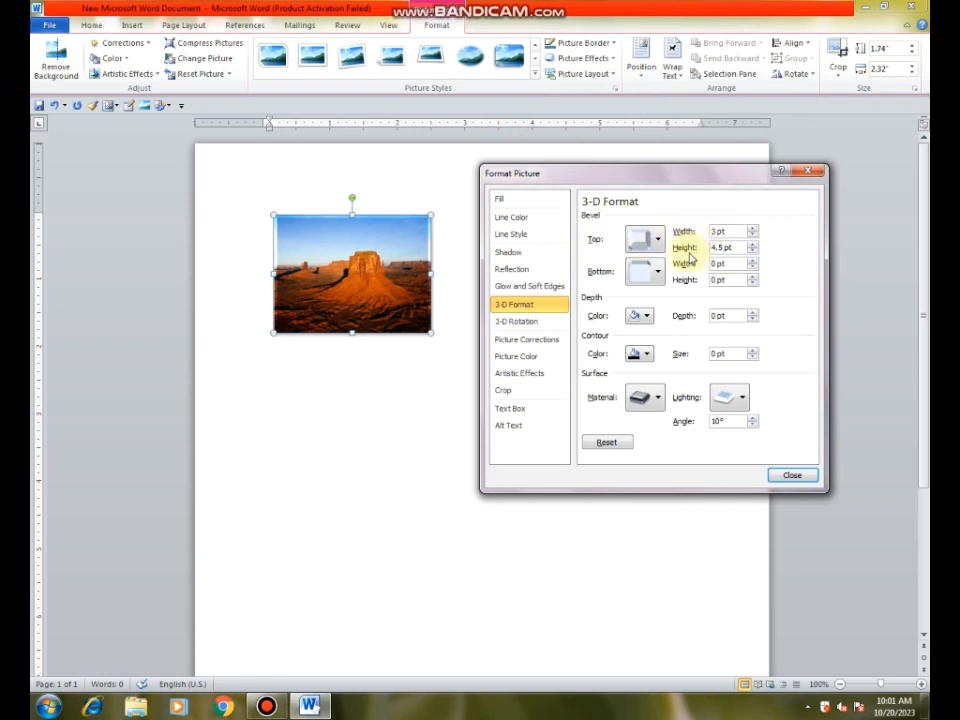
left_click(640, 315)
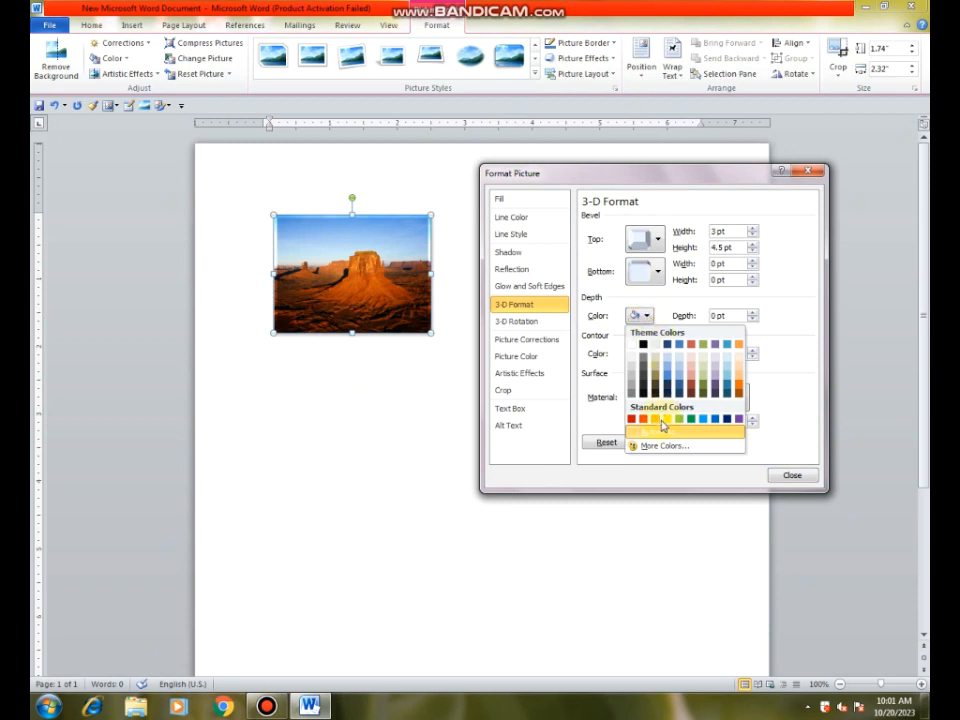
left_click(640, 315)
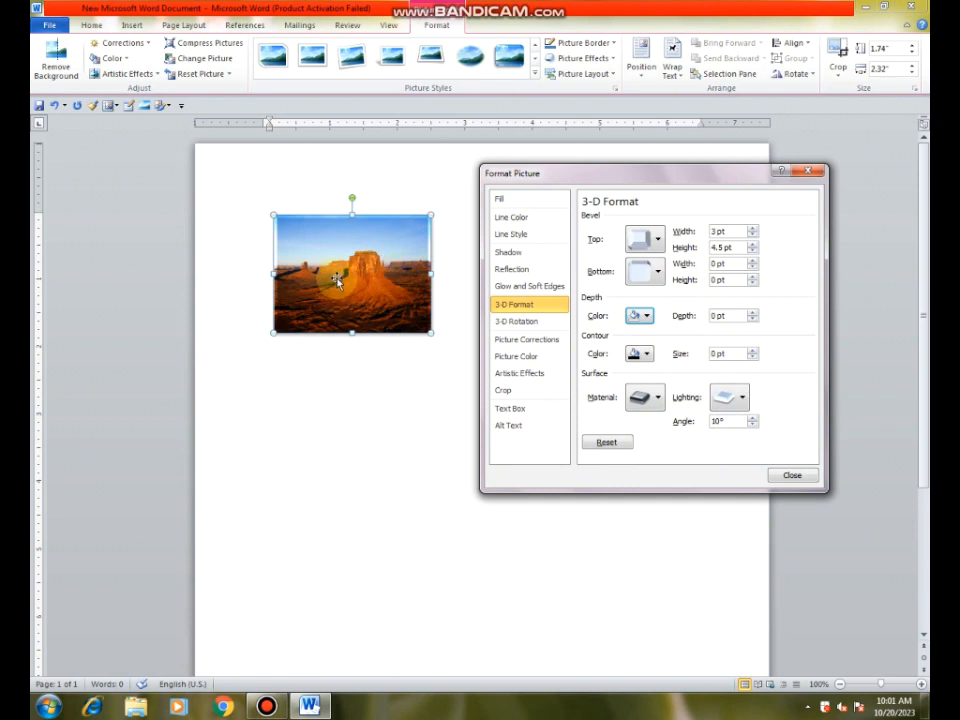
left_click(790, 476)
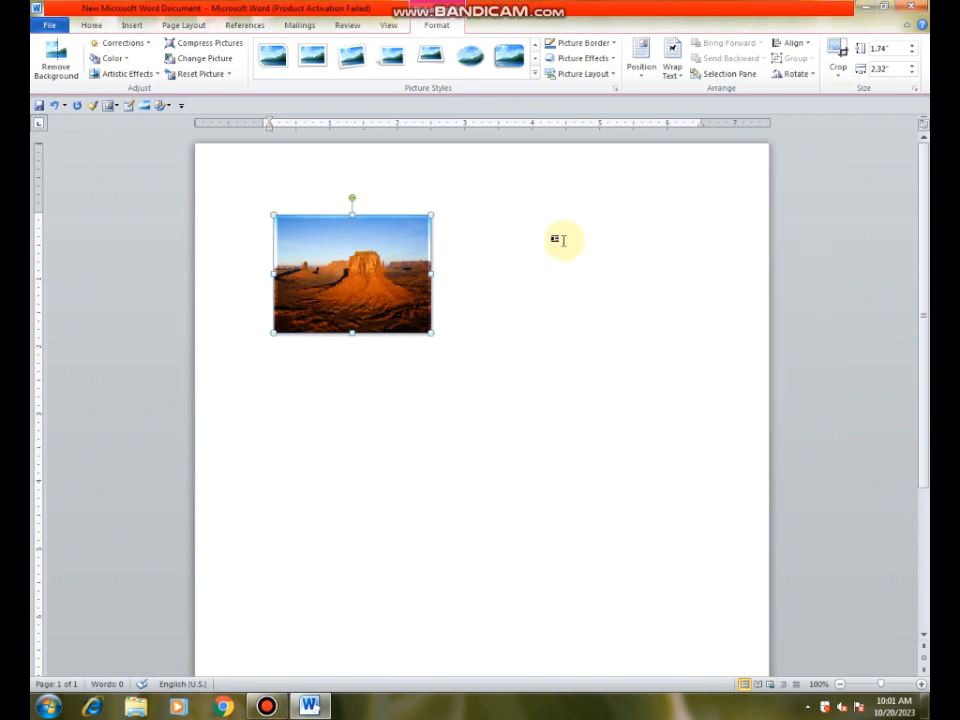
Step: Preview the shadow variations on the desert picture and examine the Format Picture shadow settings and colour choices
left_click(612, 58)
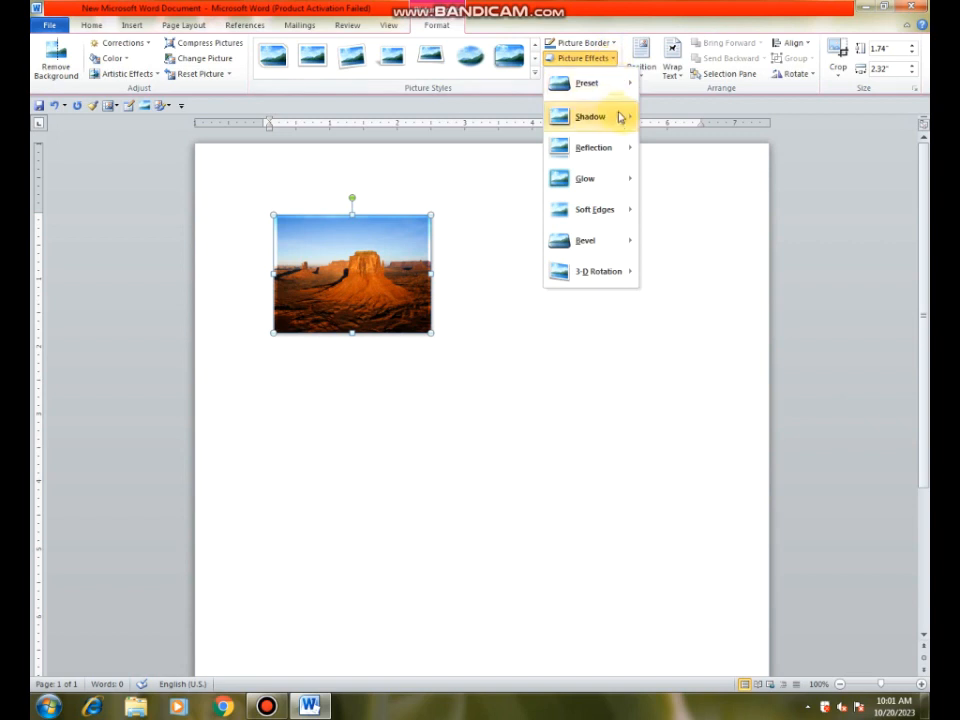
mouse_move(621, 121)
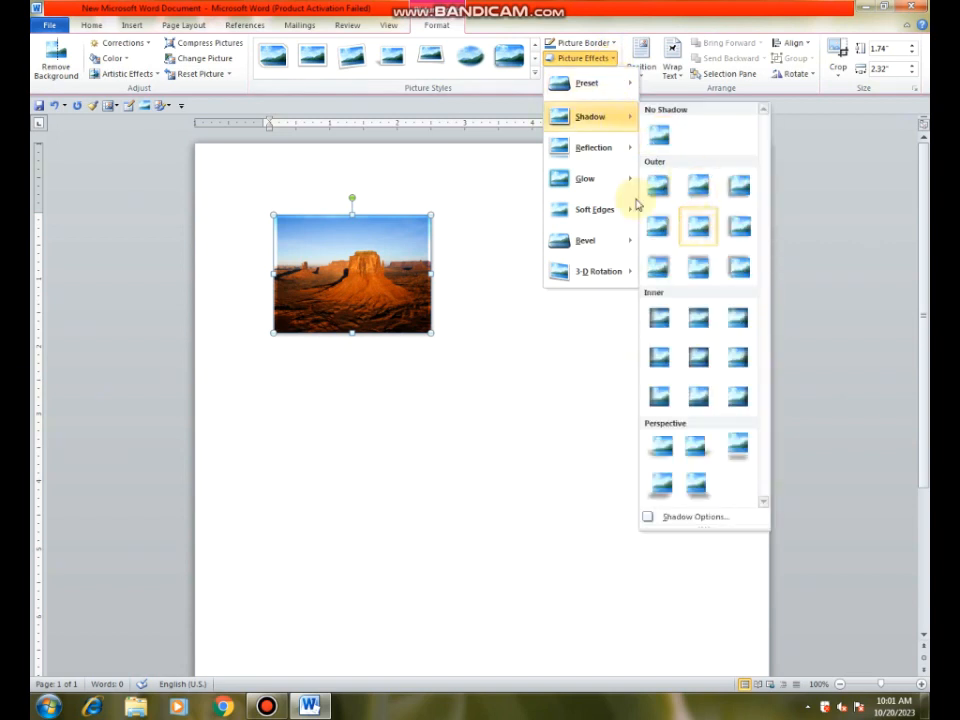
mouse_move(565, 160)
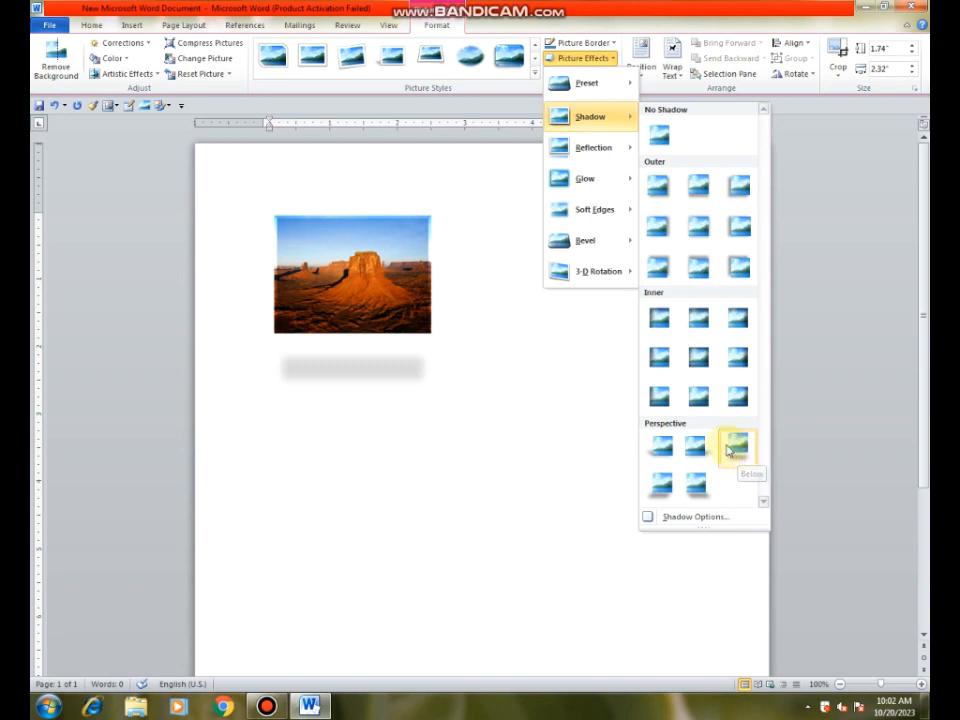
left_click(681, 518)
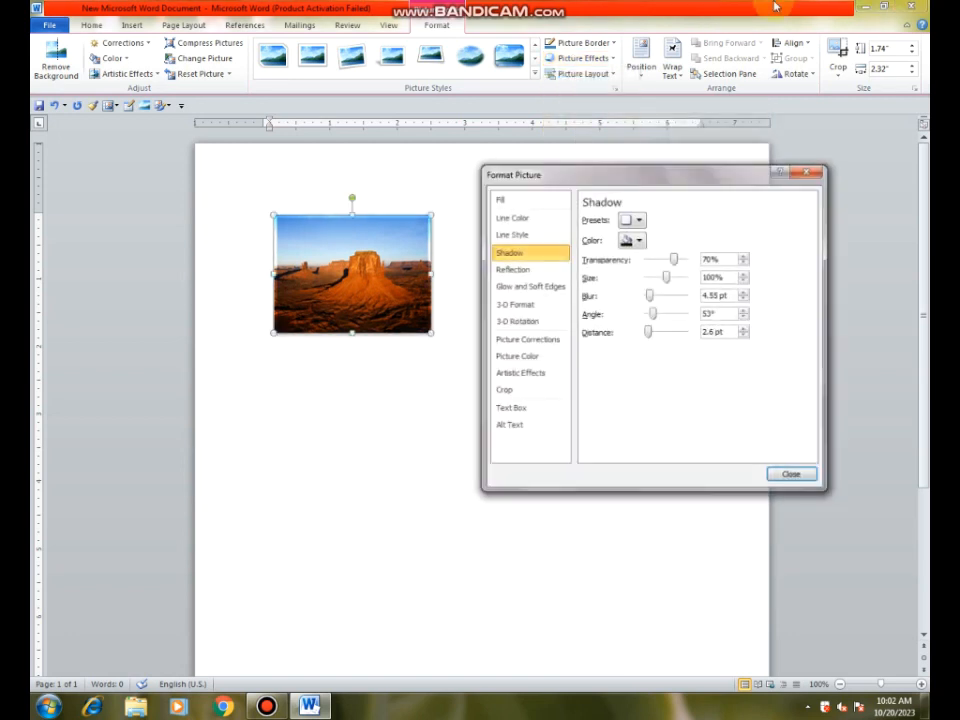
left_click_drag(615, 180, 604, 137)
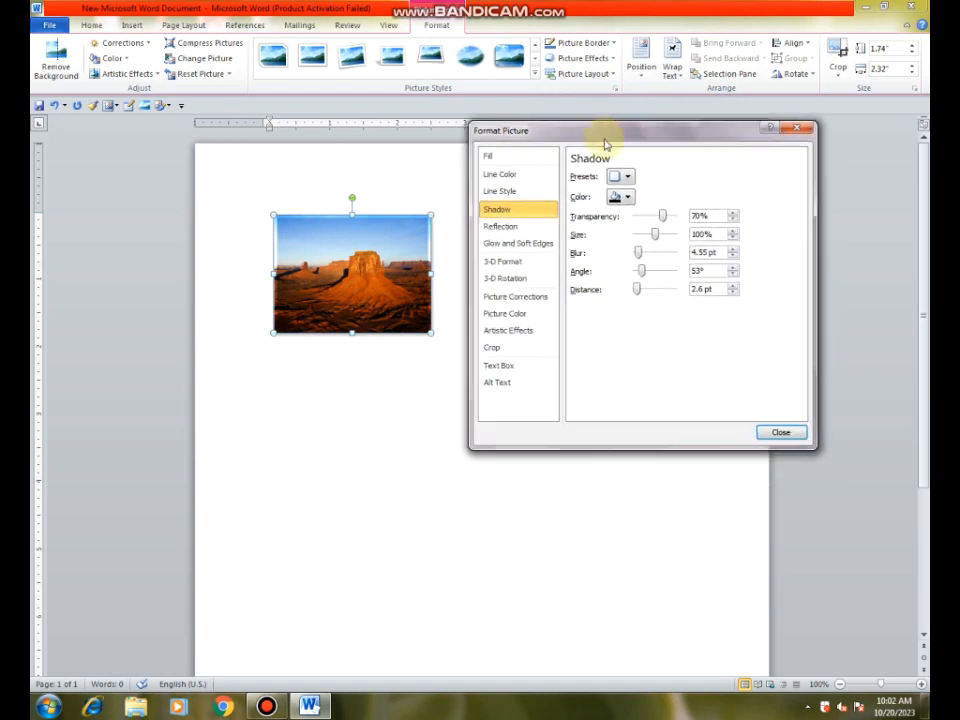
left_click(628, 198)
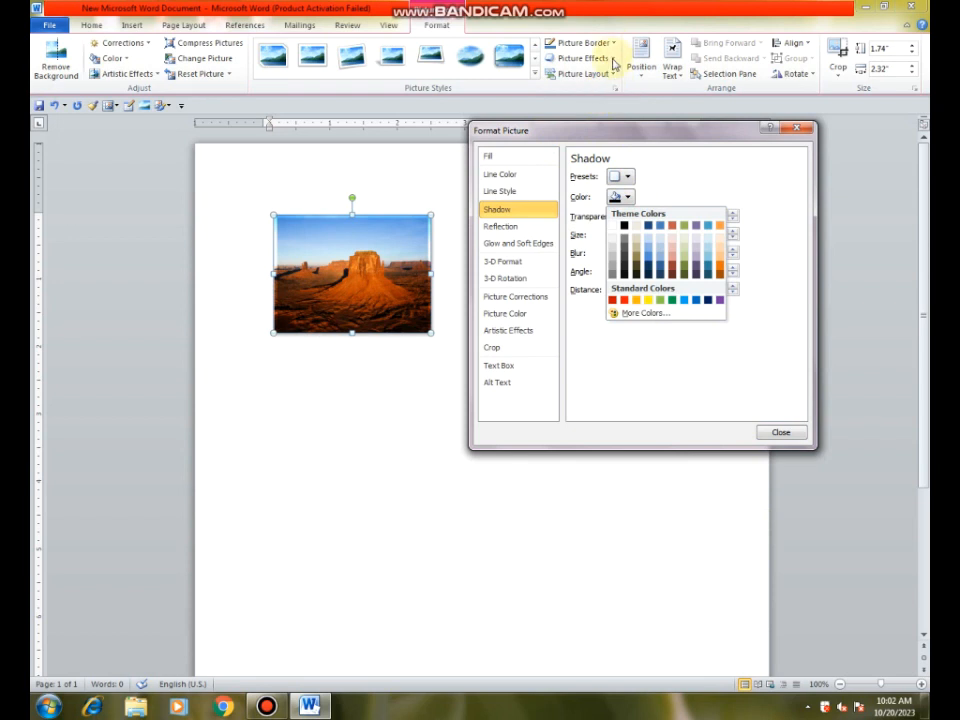
left_click(797, 128)
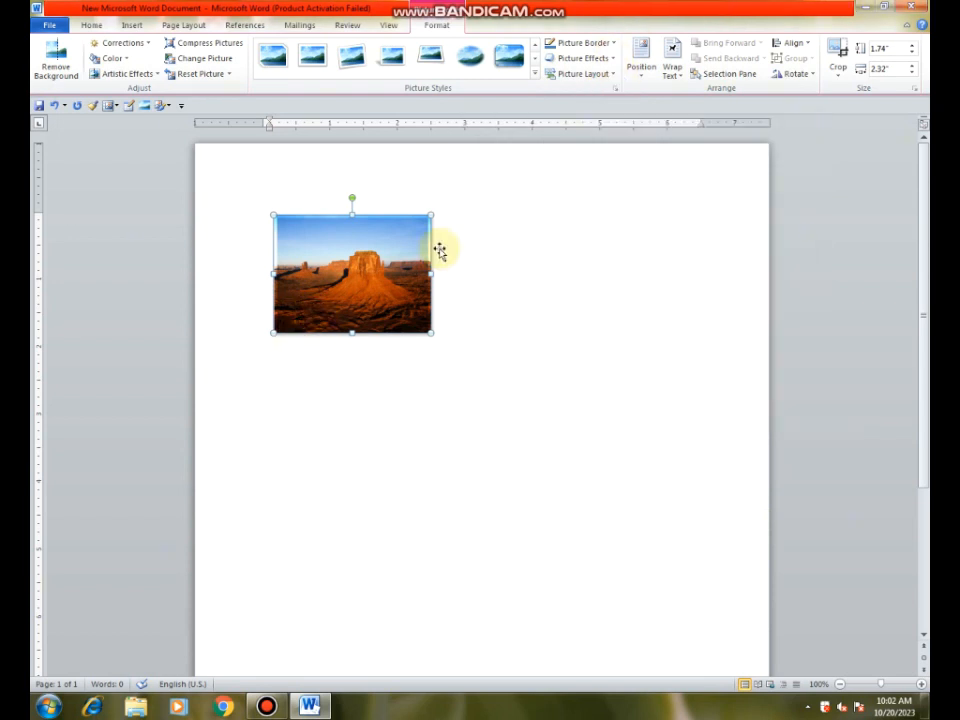
Step: Give the desert picture a perspective shadow slanting below and to its right, and colour the shadow standard yellow
left_click(614, 62)
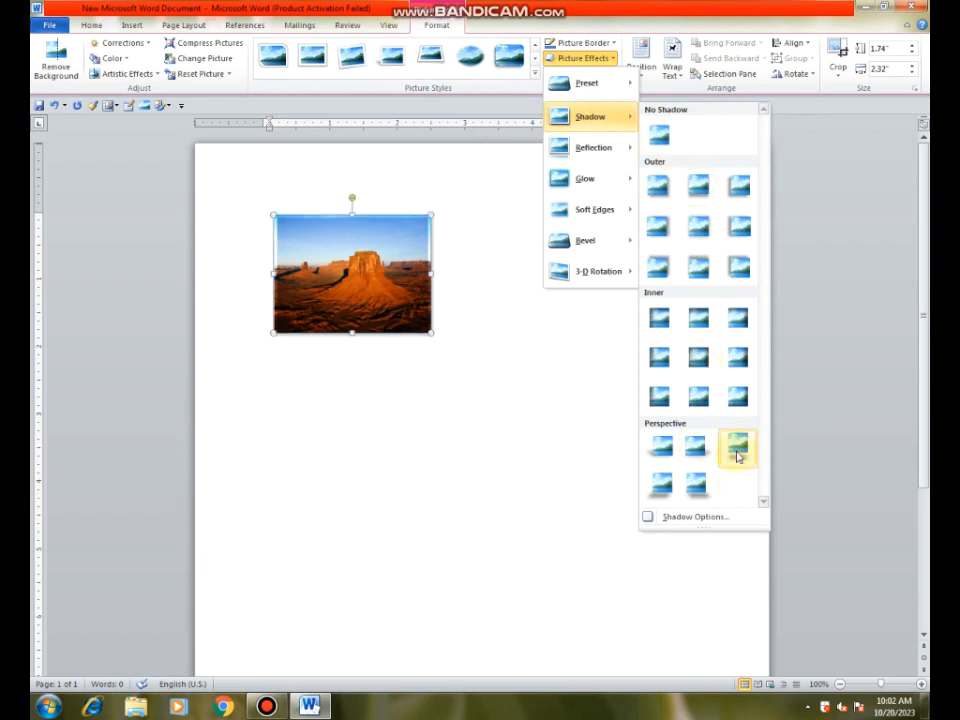
left_click(700, 486)
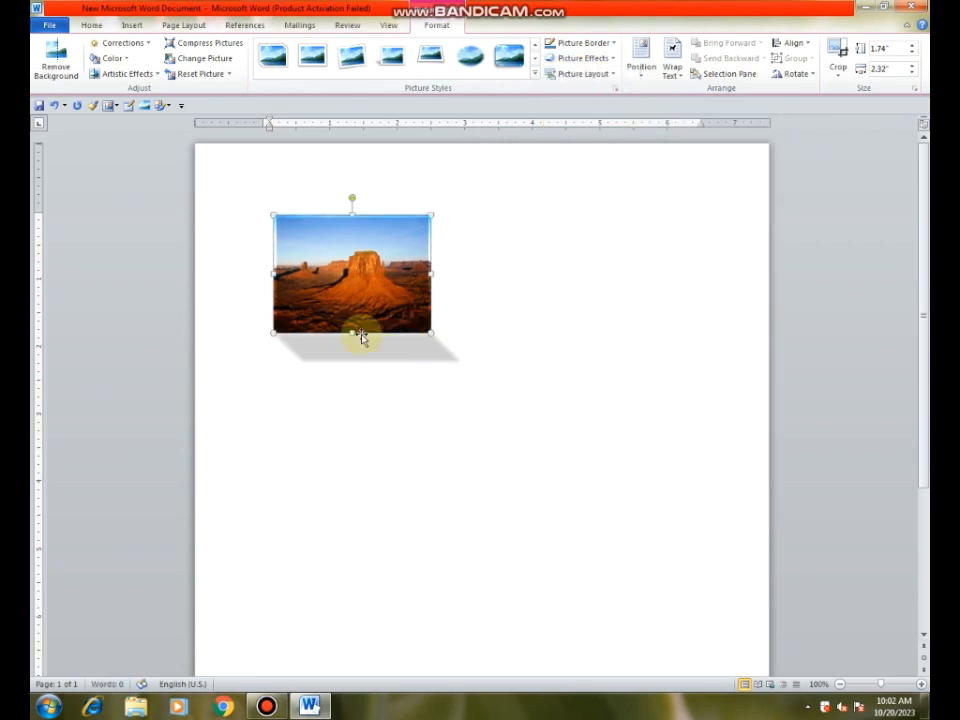
left_click(614, 60)
mouse_move(600, 117)
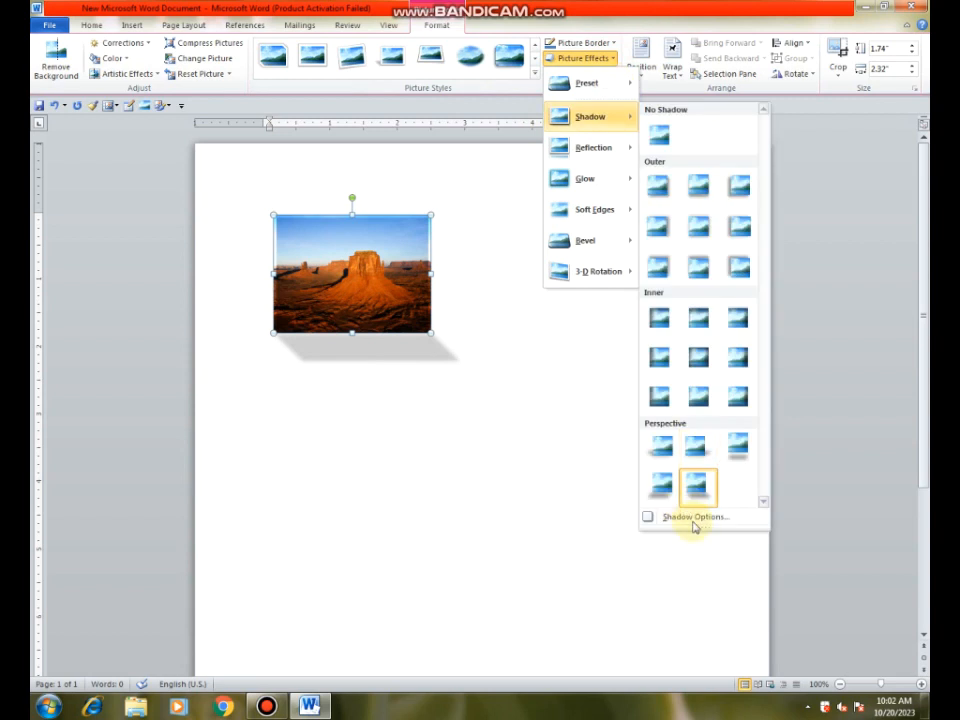
left_click(697, 518)
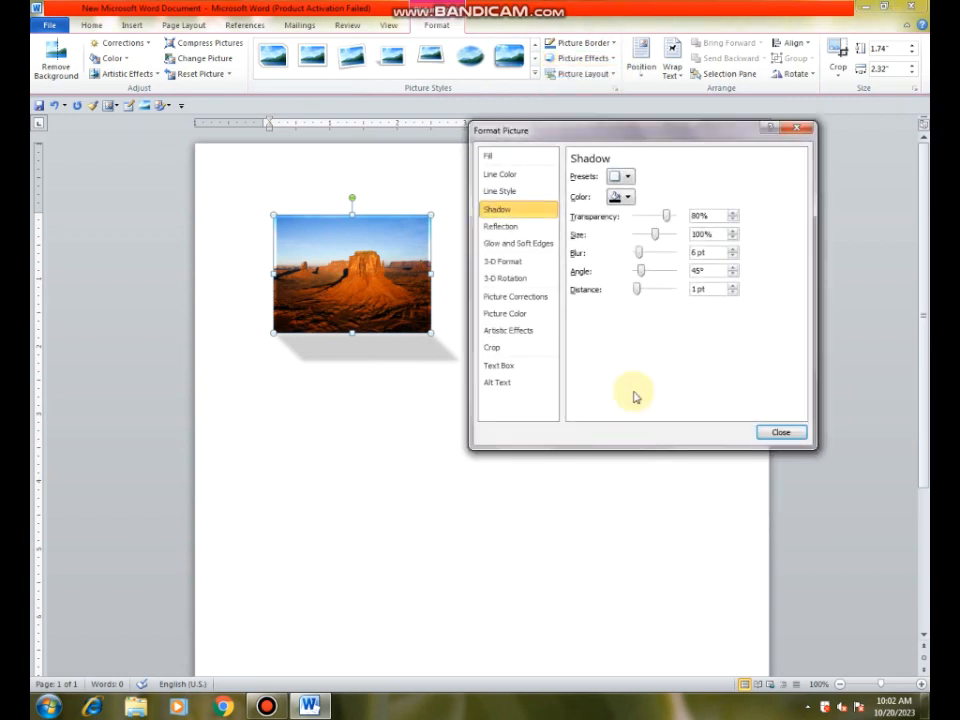
left_click(624, 196)
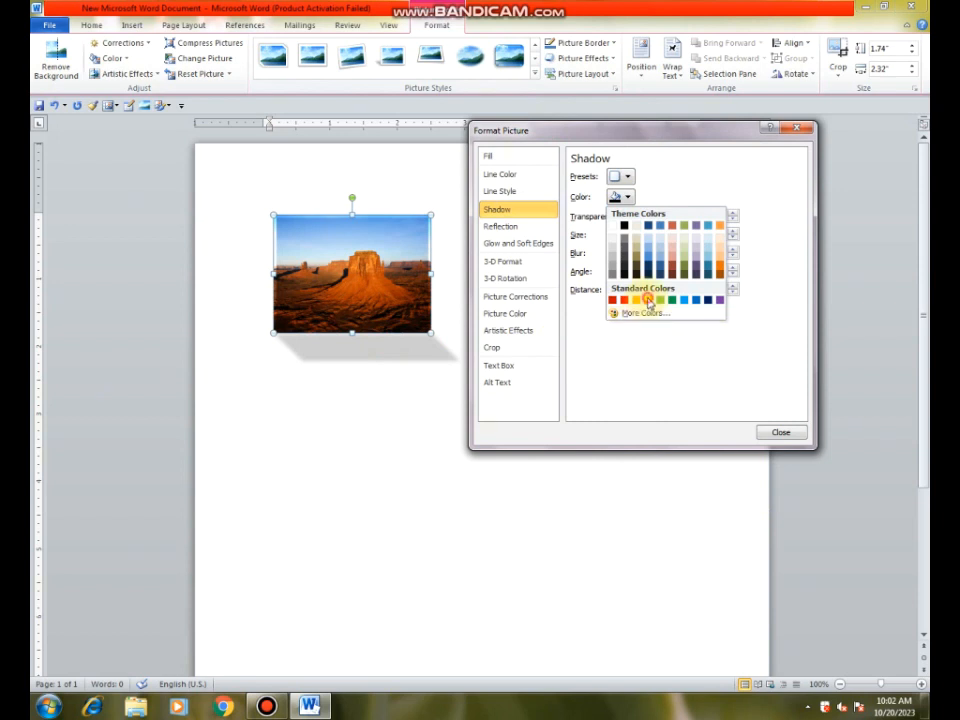
left_click(648, 300)
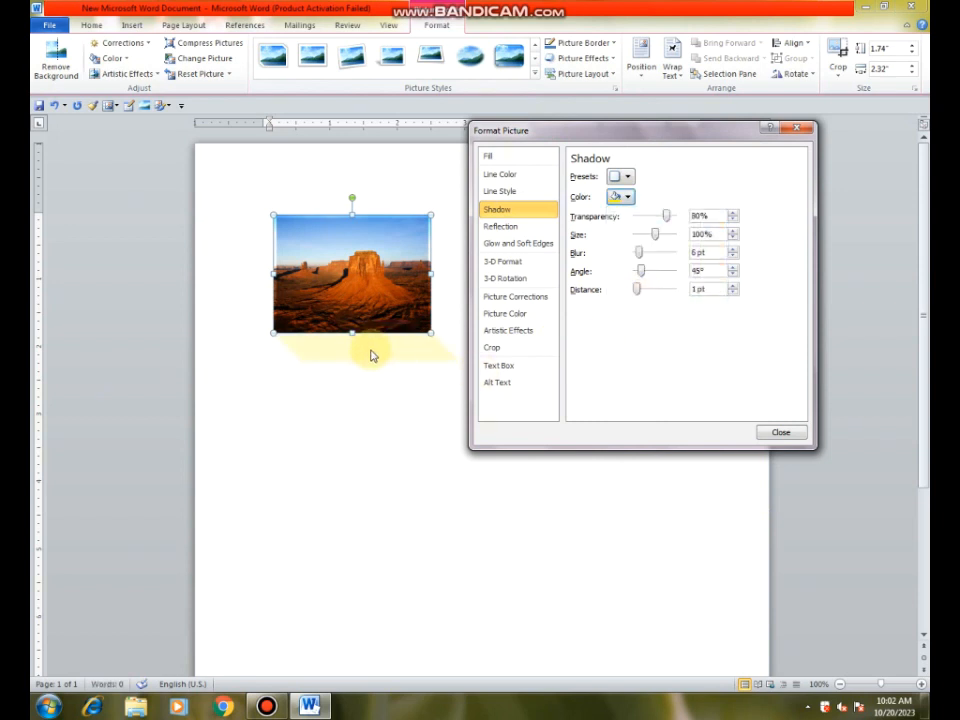
Step: Try a size of 111%, an angle of 192° and a distance of 163 pt on the yellow shadow, and undo these changes
mouse_move(657, 237)
left_mouse_down()
mouse_move(672, 238)
mouse_move(636, 240)
mouse_move(663, 238)
left_mouse_up()
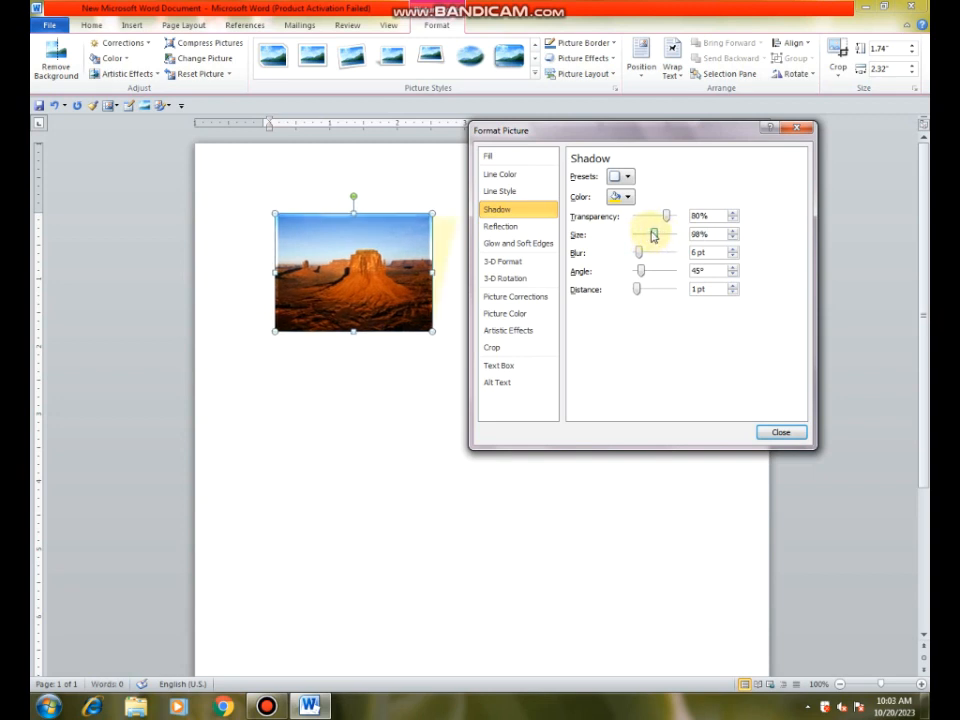
left_click(658, 236)
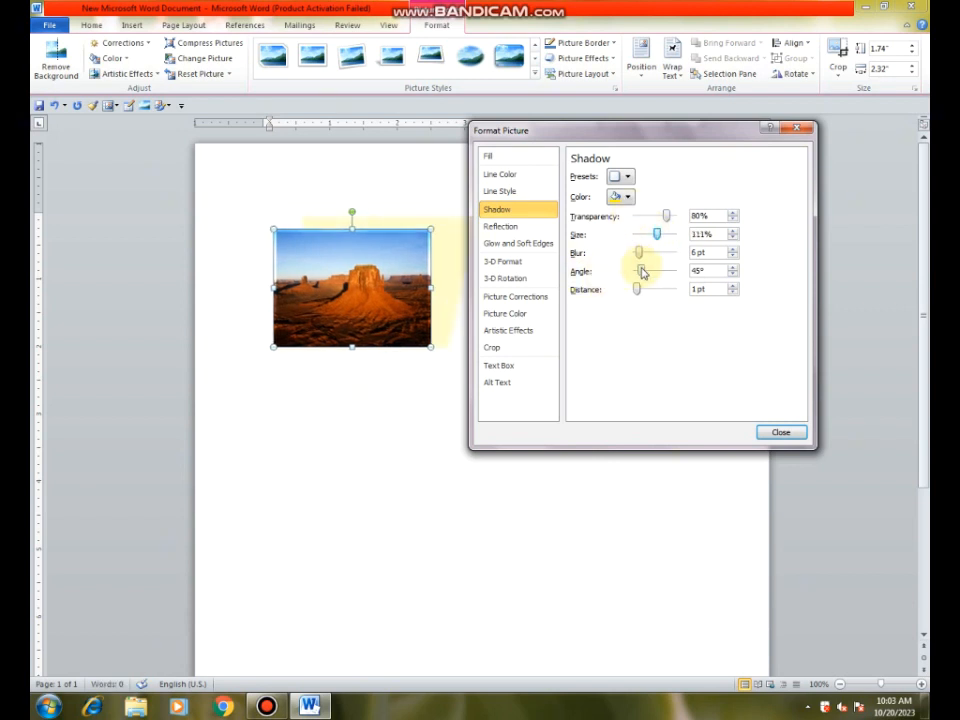
left_click_drag(642, 272, 667, 289)
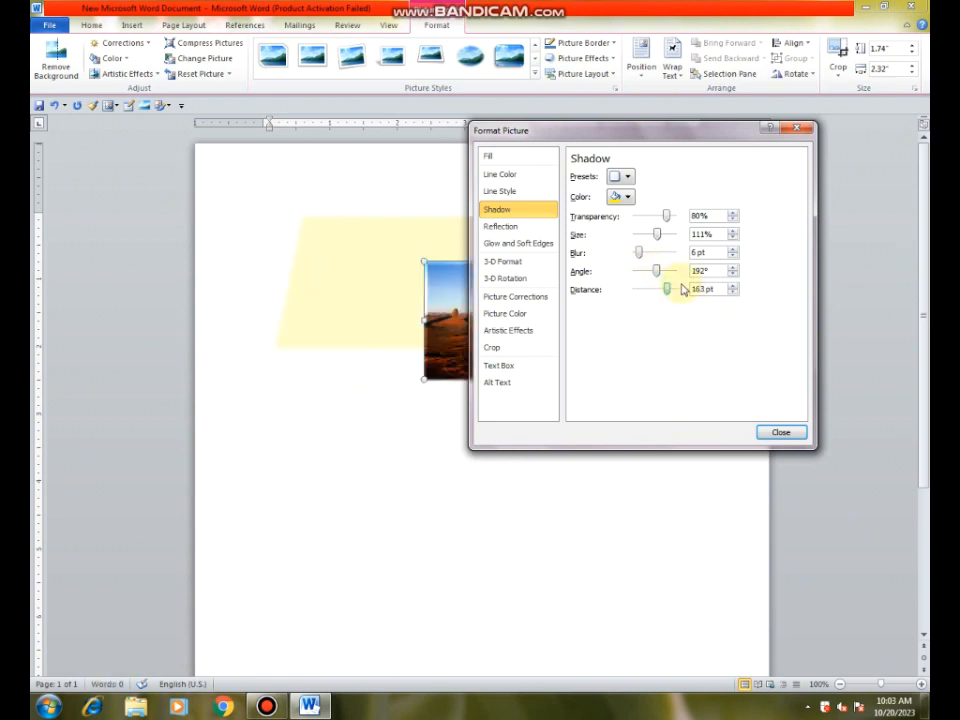
left_click_drag(631, 147, 656, 380)
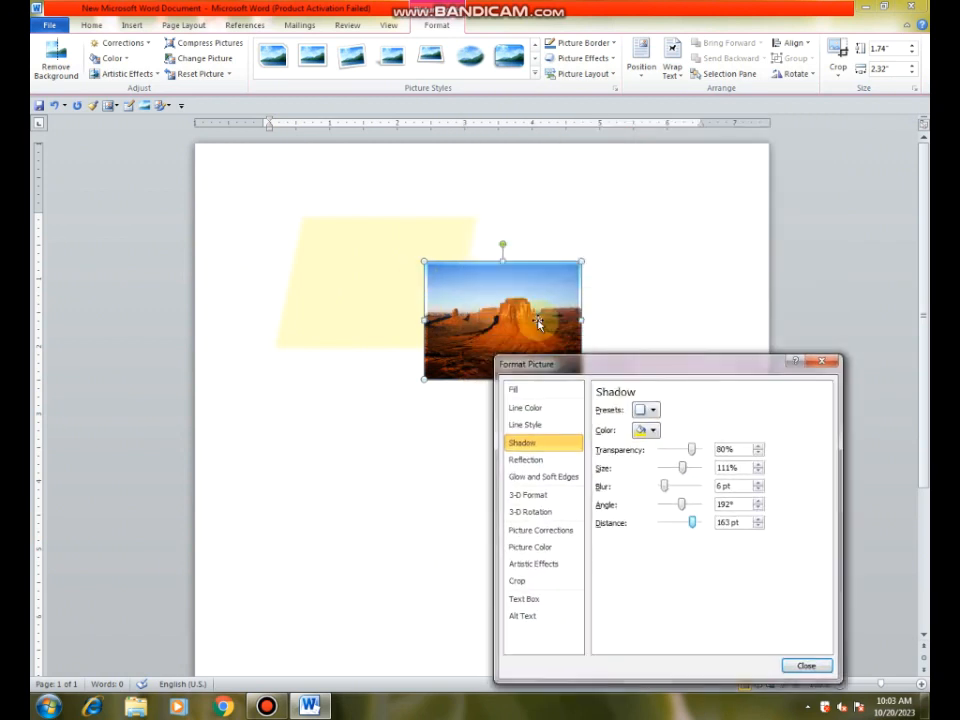
left_click_drag(600, 365, 518, 204)
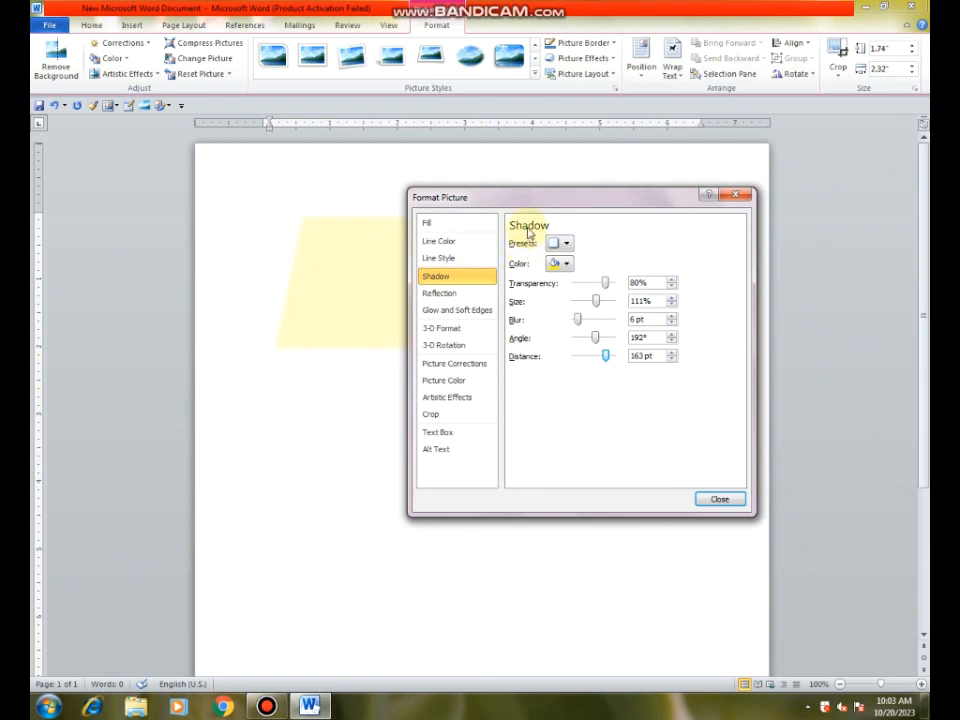
left_click(720, 499)
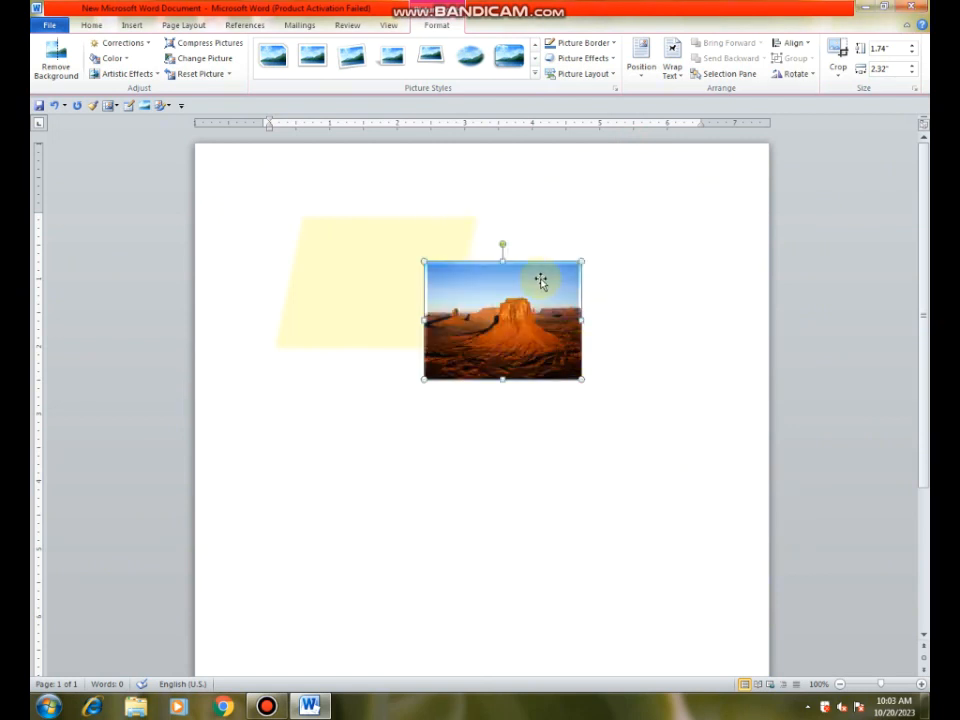
key("ctrl+z")
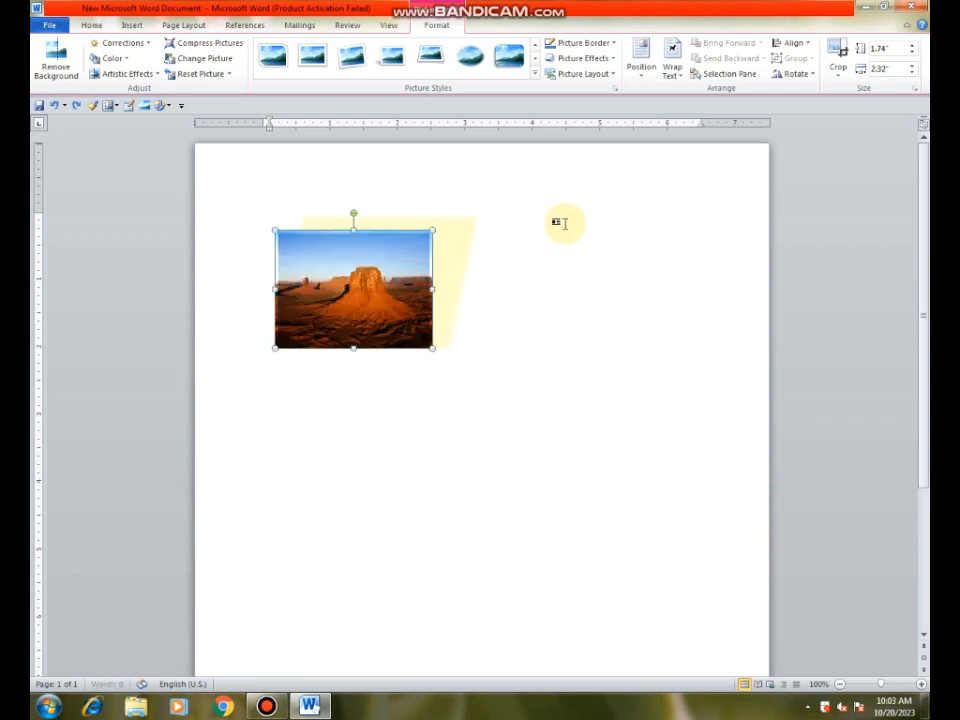
key("ctrl+z")
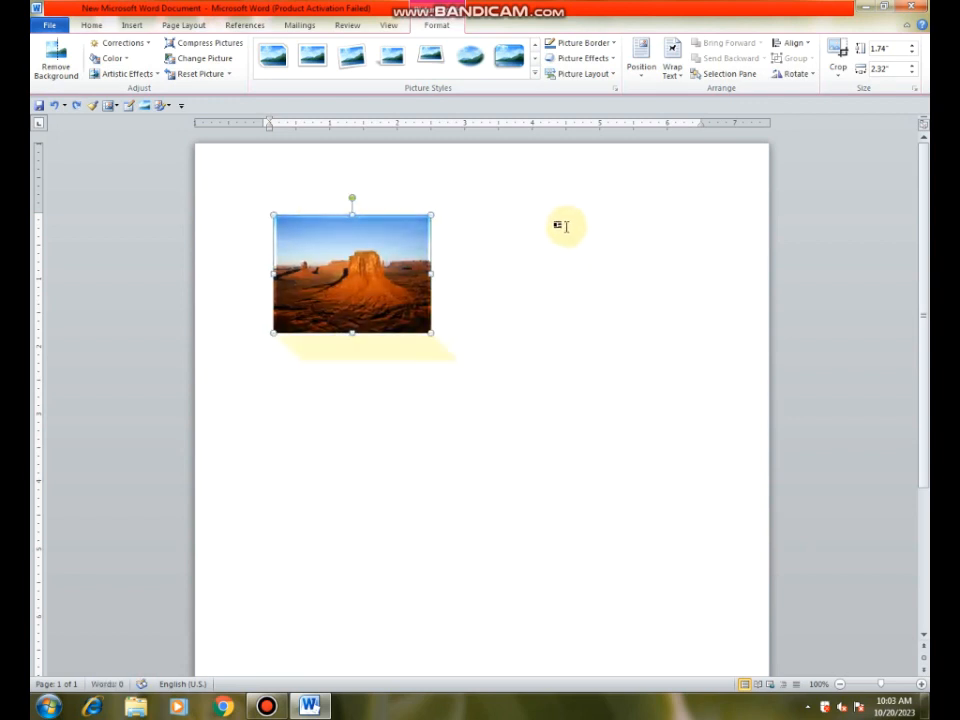
Step: Preview the reflection variations on the desert picture with its yellow shadow, without applying any
left_click(613, 60)
mouse_move(600, 153)
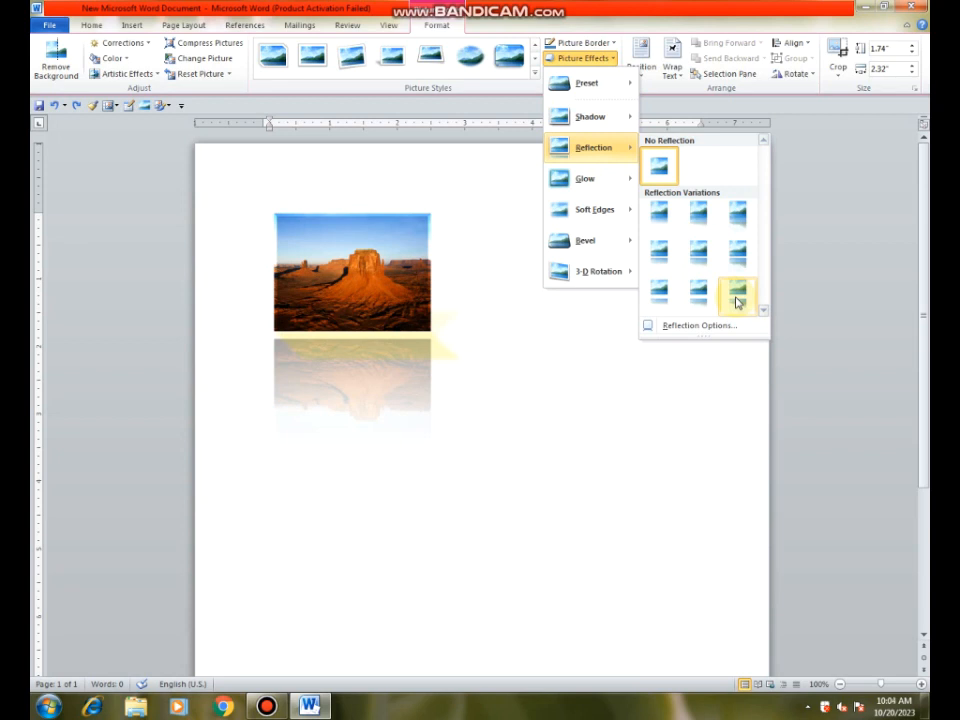
left_click(390, 342)
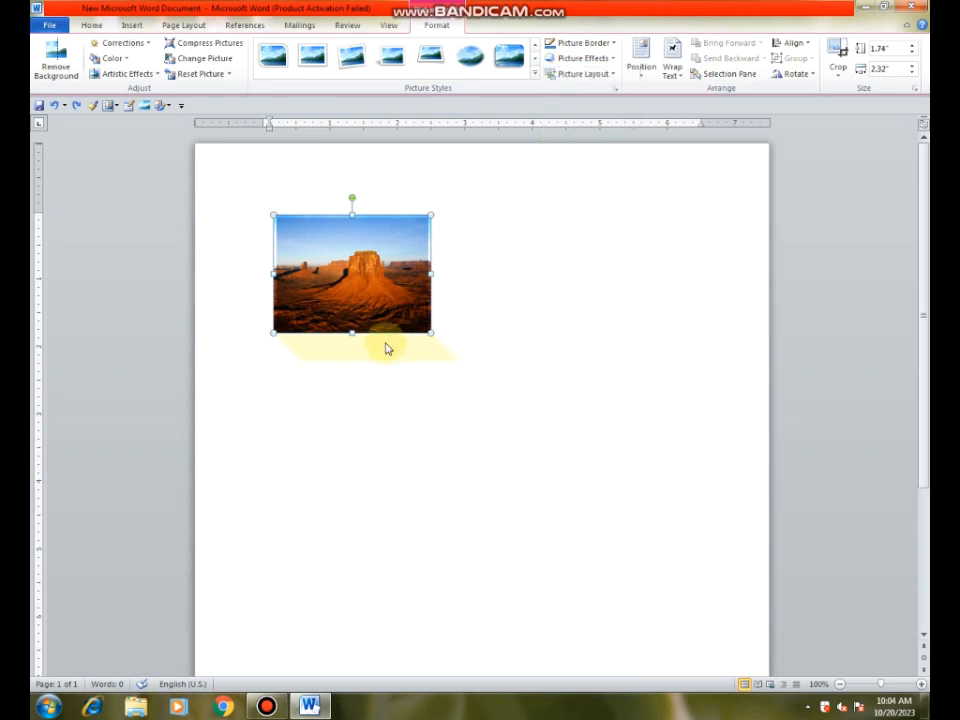
Step: Remove the shadow from the desert picture with the No Shadow option
left_click(606, 62)
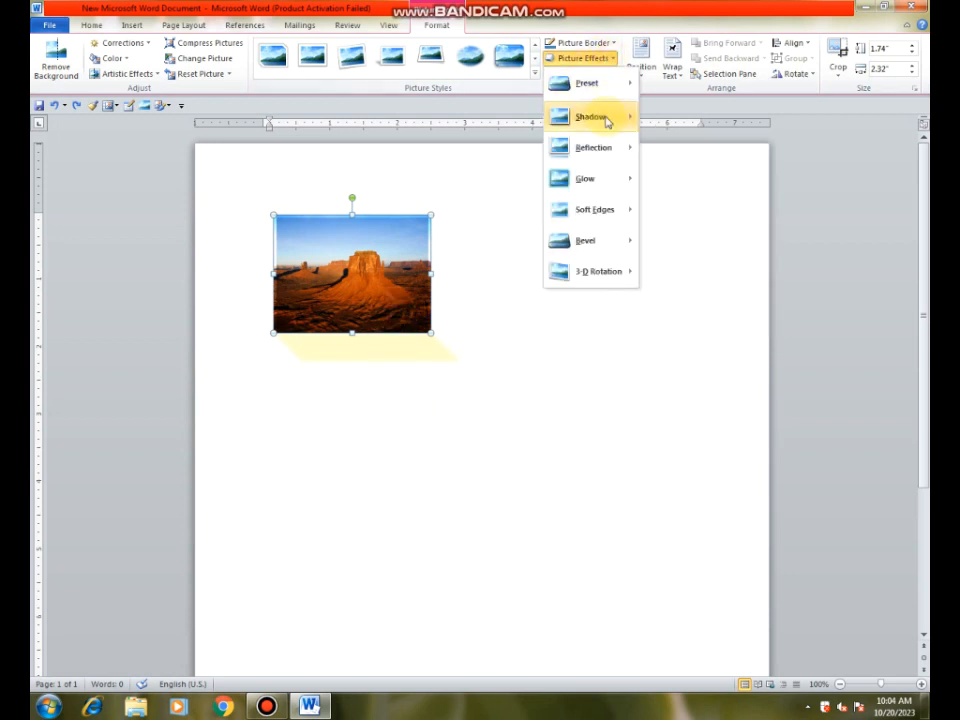
mouse_move(600, 162)
mouse_move(617, 122)
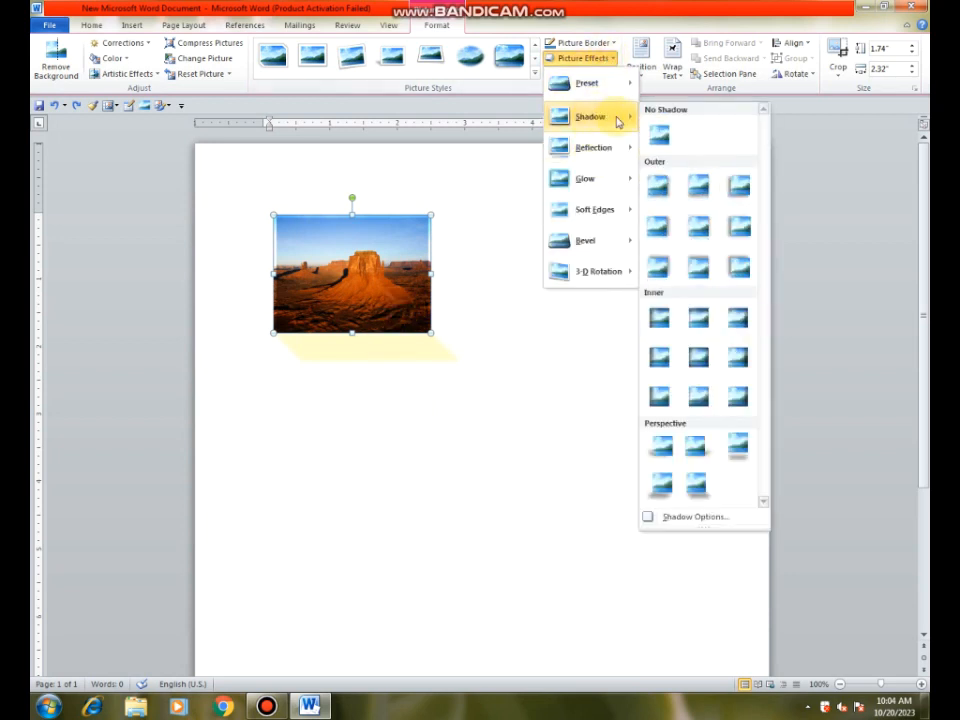
left_click(658, 137)
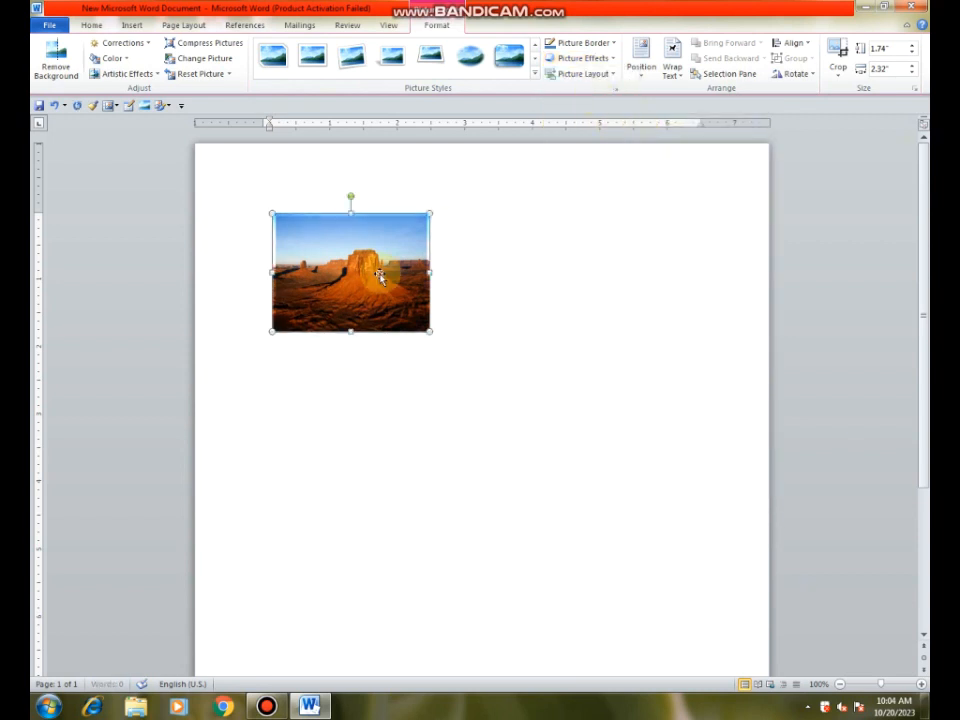
Step: Apply the Half Reflection, 8 pt offset variation to the desert picture
left_click(609, 58)
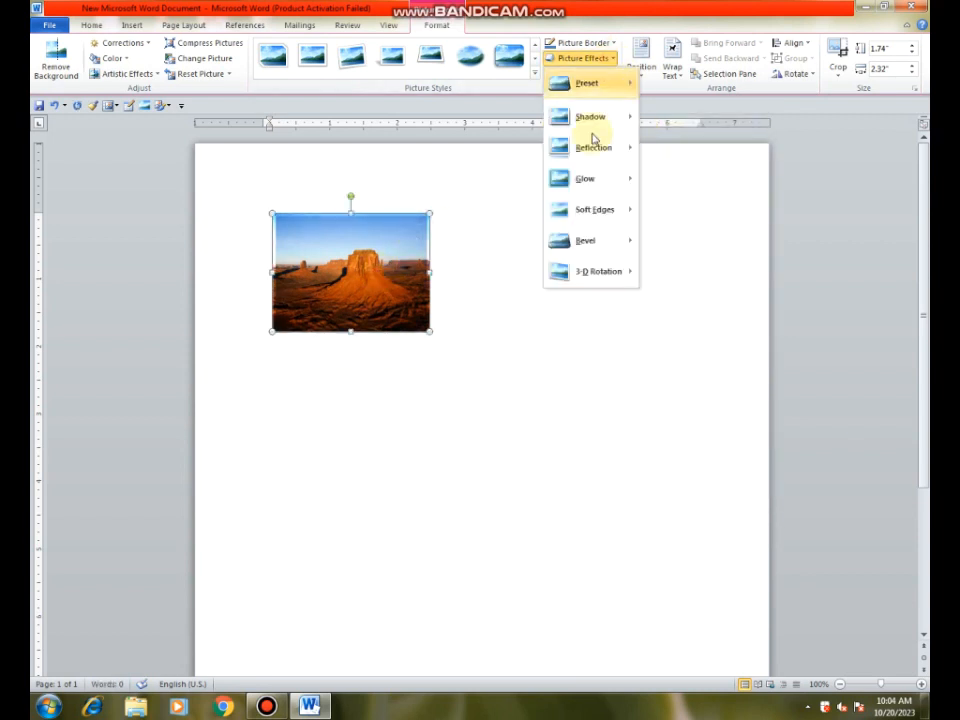
mouse_move(596, 150)
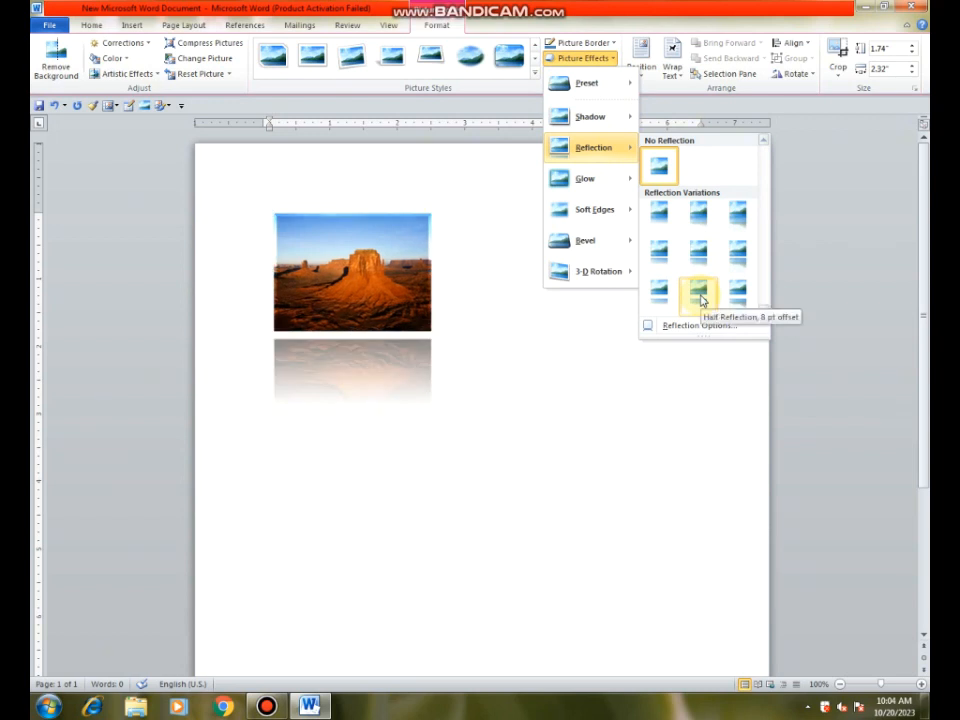
left_click(699, 297)
Step: Set the reflection's size to 65% and its blur to 0 pt, after trying a blur of 22 pt
left_click(609, 58)
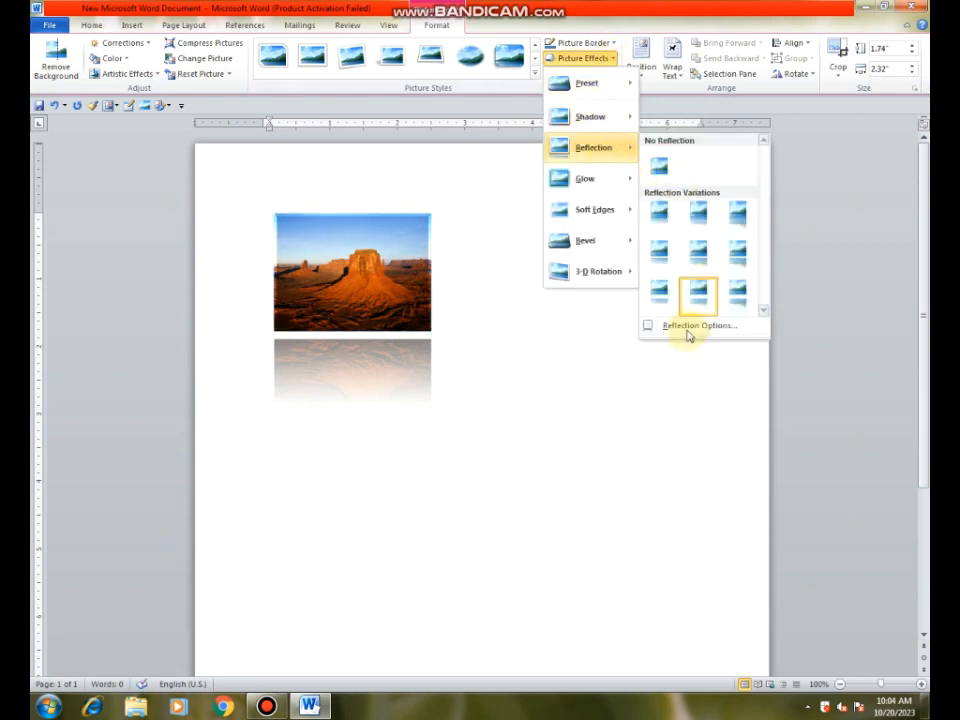
left_click(697, 326)
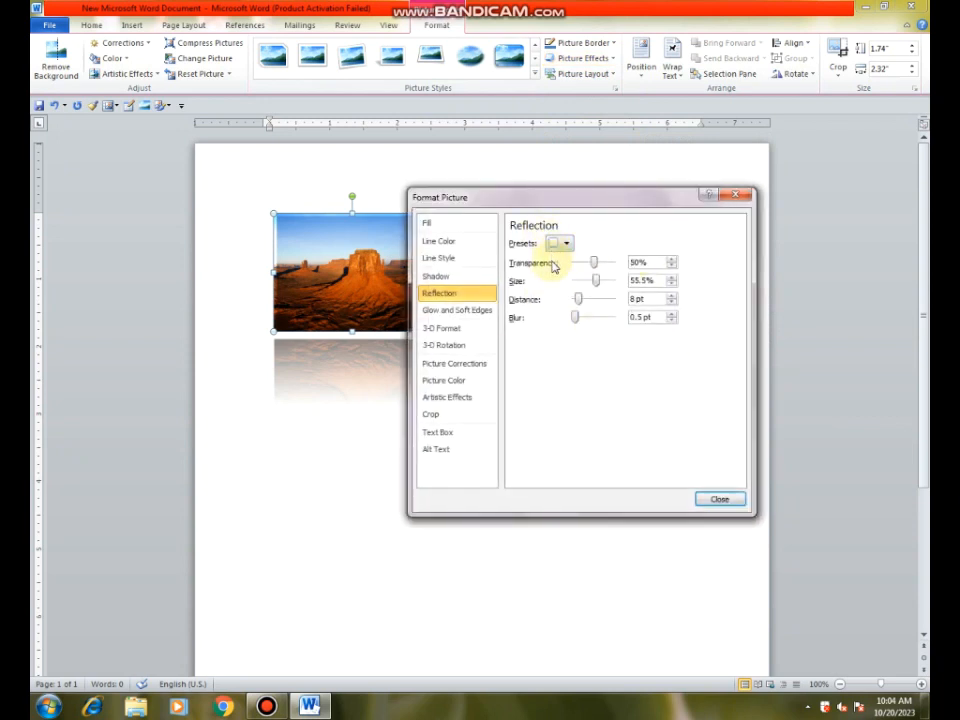
left_click_drag(595, 281, 601, 285)
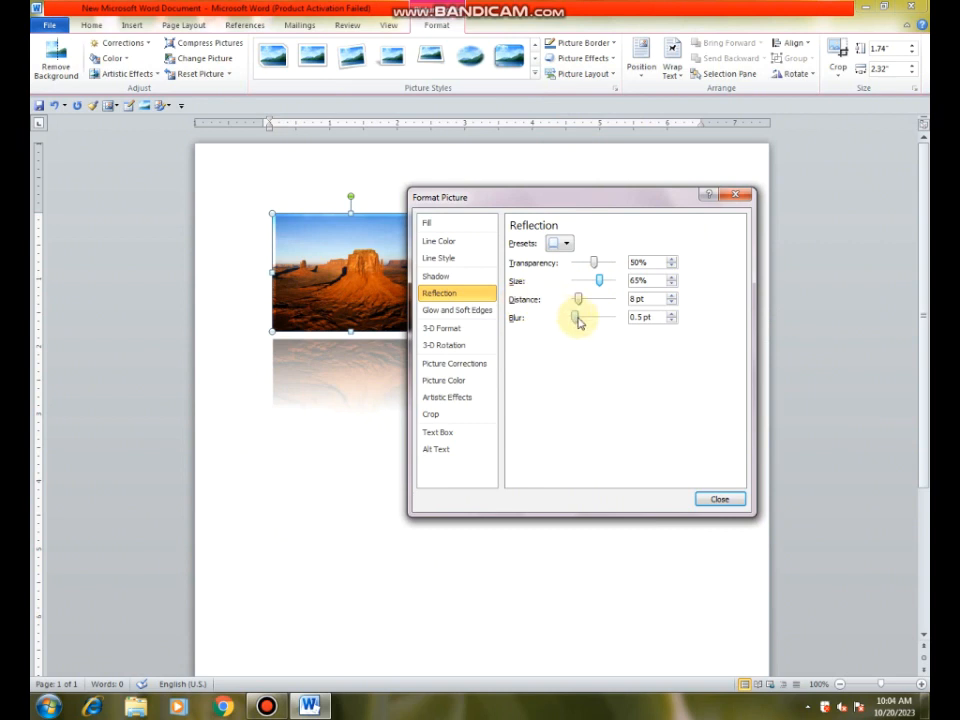
left_click_drag(576, 318, 583, 318)
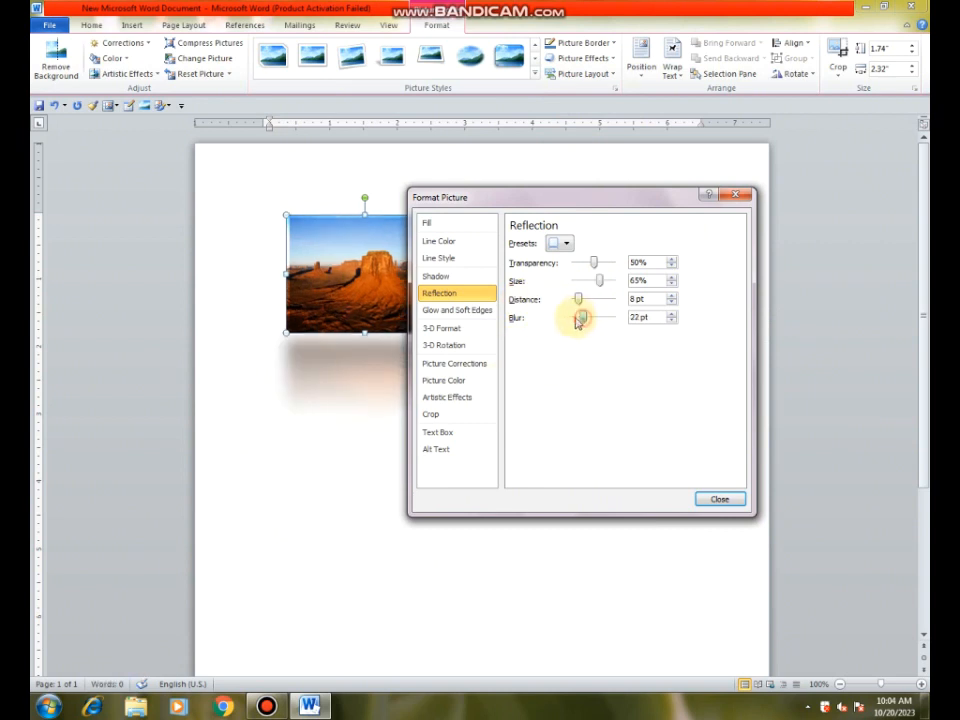
left_click_drag(580, 318, 573, 320)
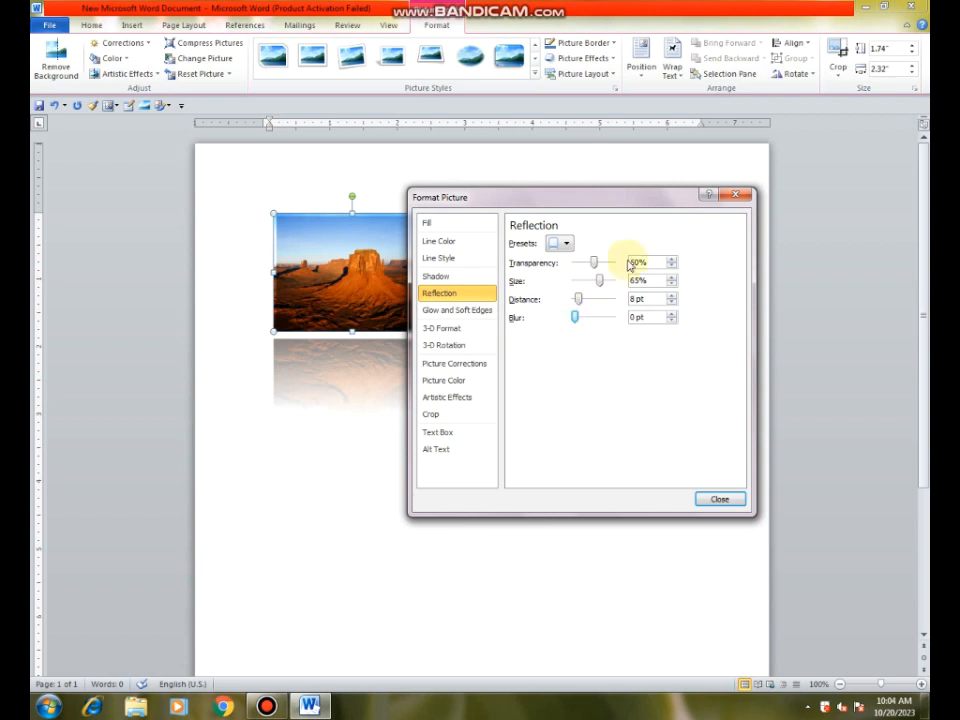
left_click_drag(574, 199, 614, 205)
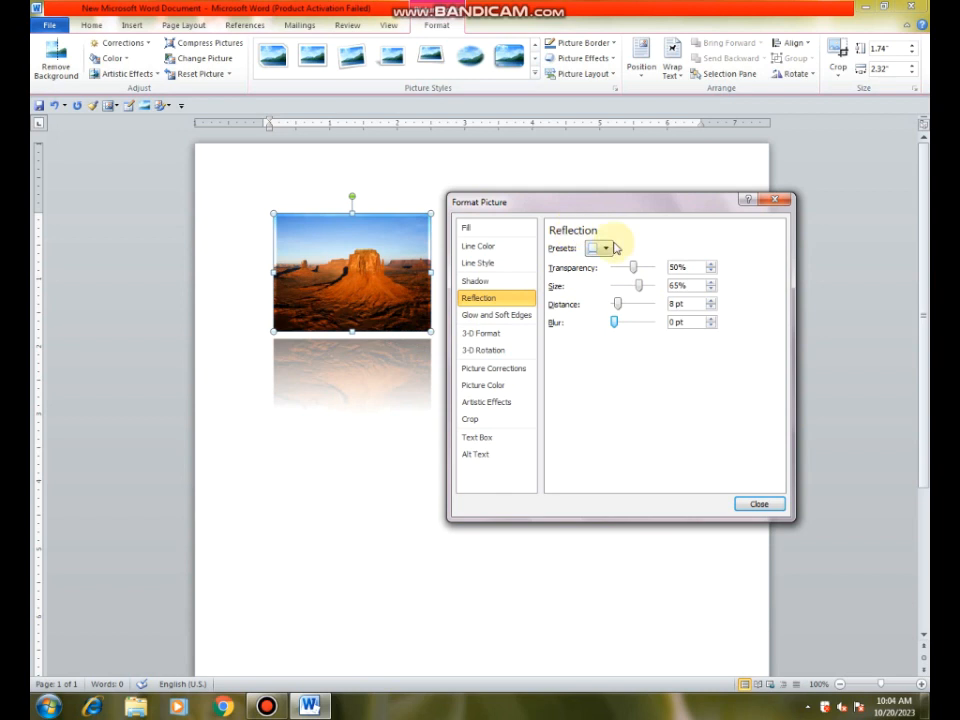
left_click(756, 504)
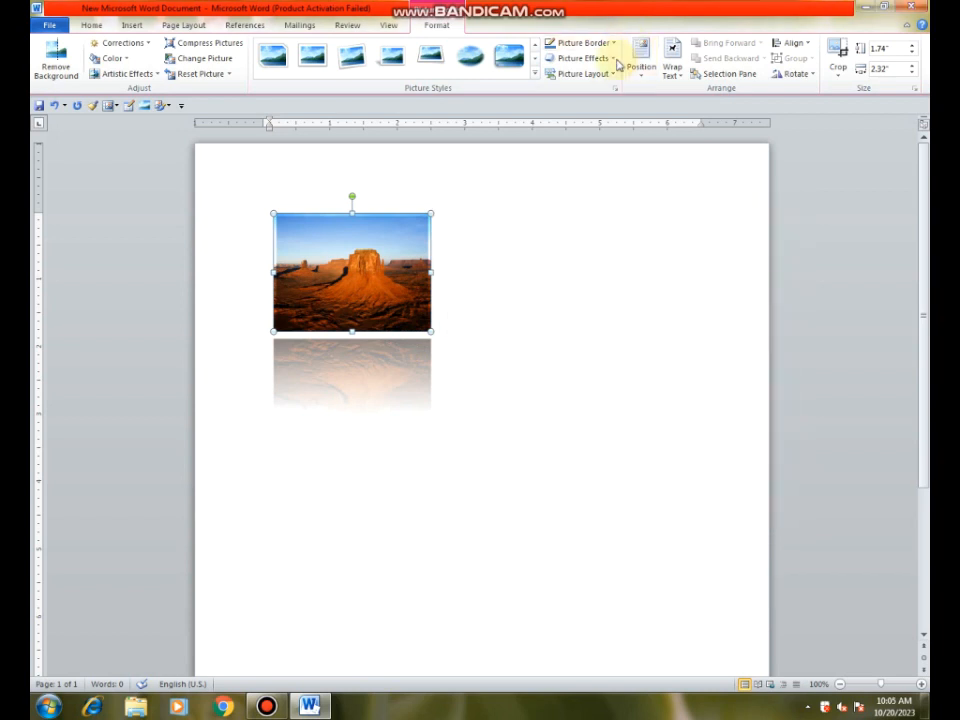
Step: Remove the reflection from the desert picture with the No Reflection option
left_click(613, 59)
mouse_move(608, 185)
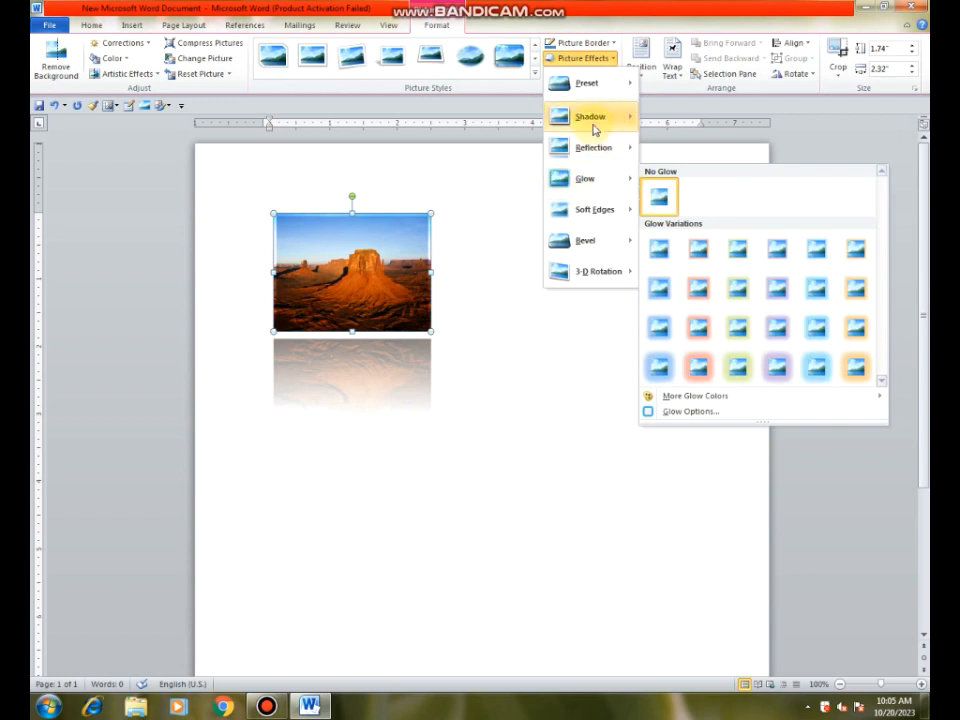
mouse_move(596, 148)
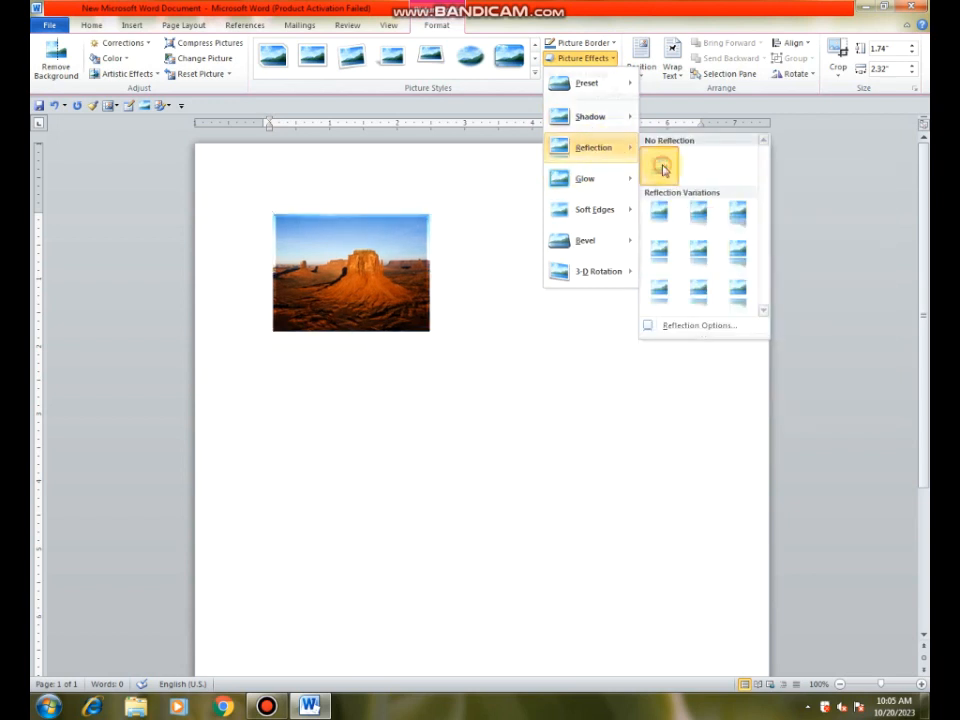
left_click(661, 168)
Step: Give the desert picture the purple 18 pt glow variation
left_click(613, 63)
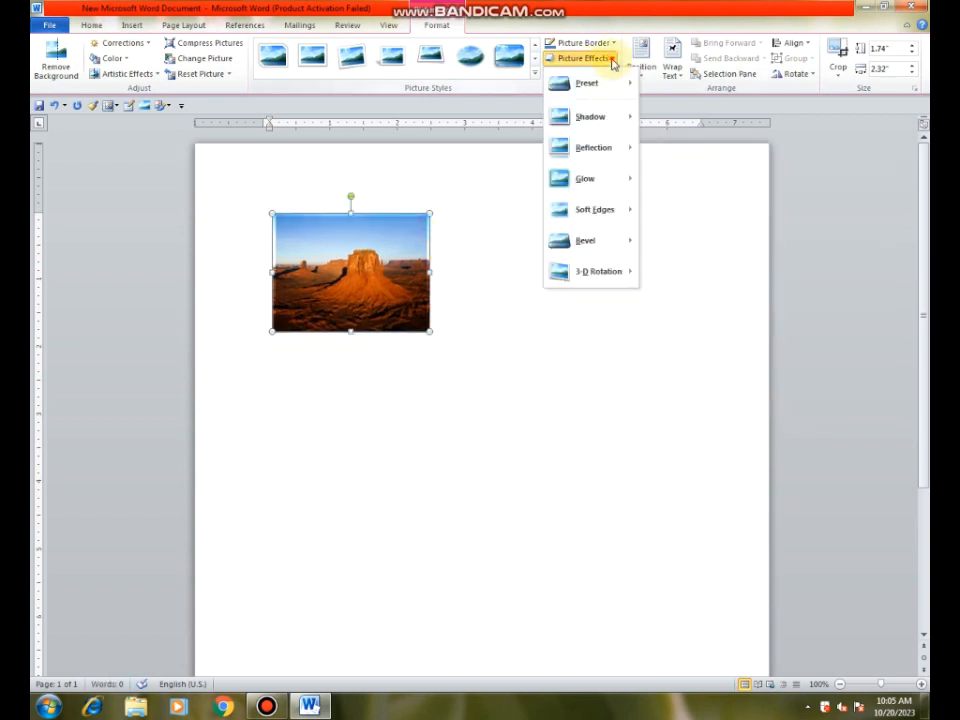
mouse_move(600, 188)
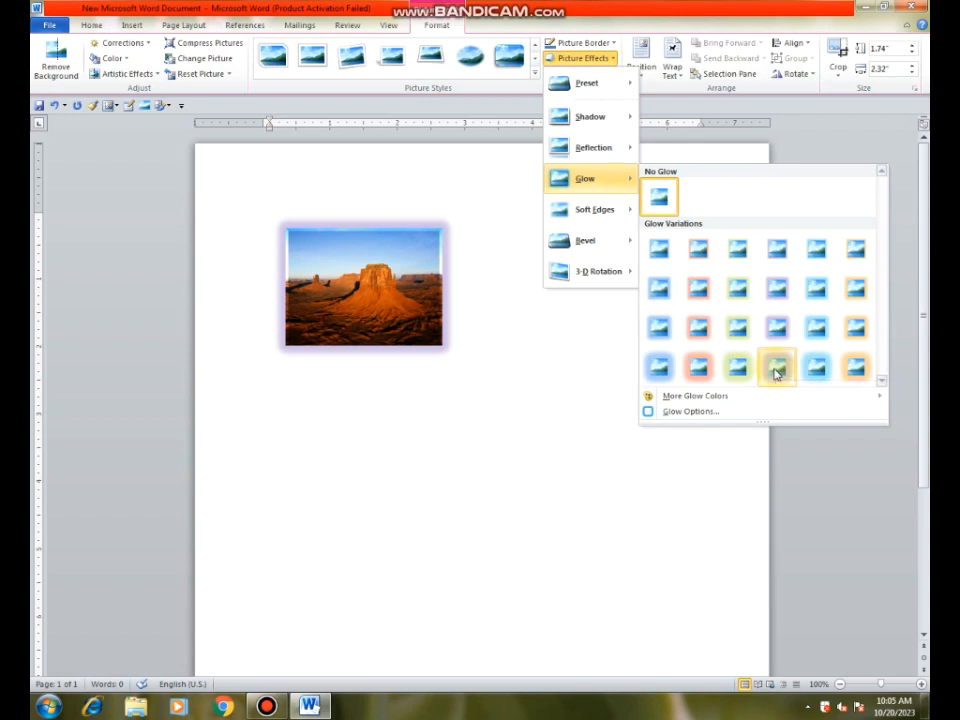
mouse_move(692, 401)
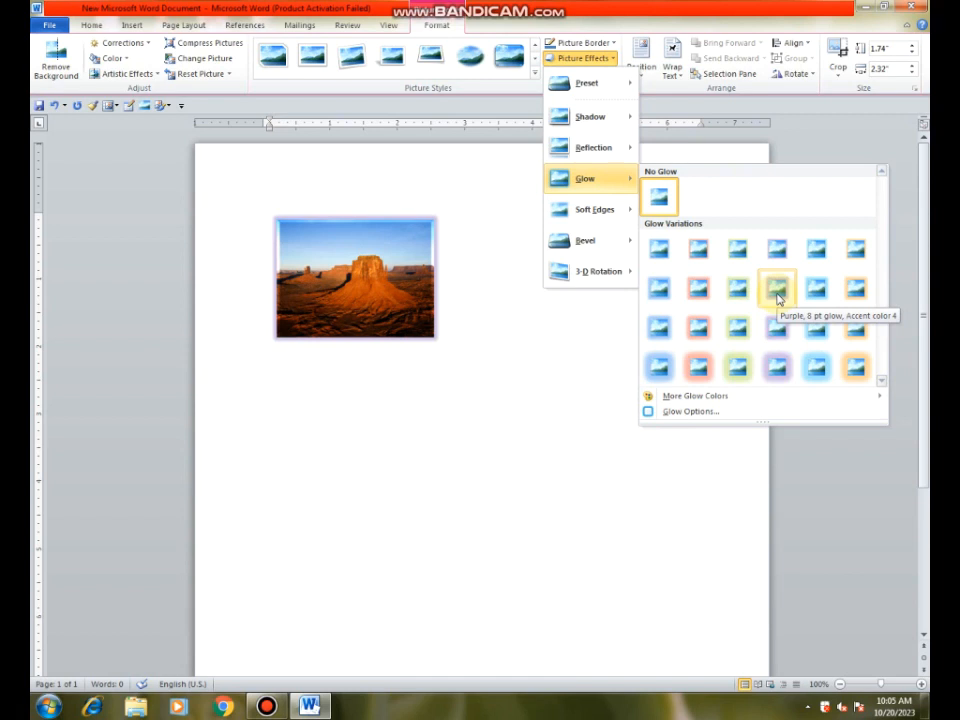
left_click(778, 367)
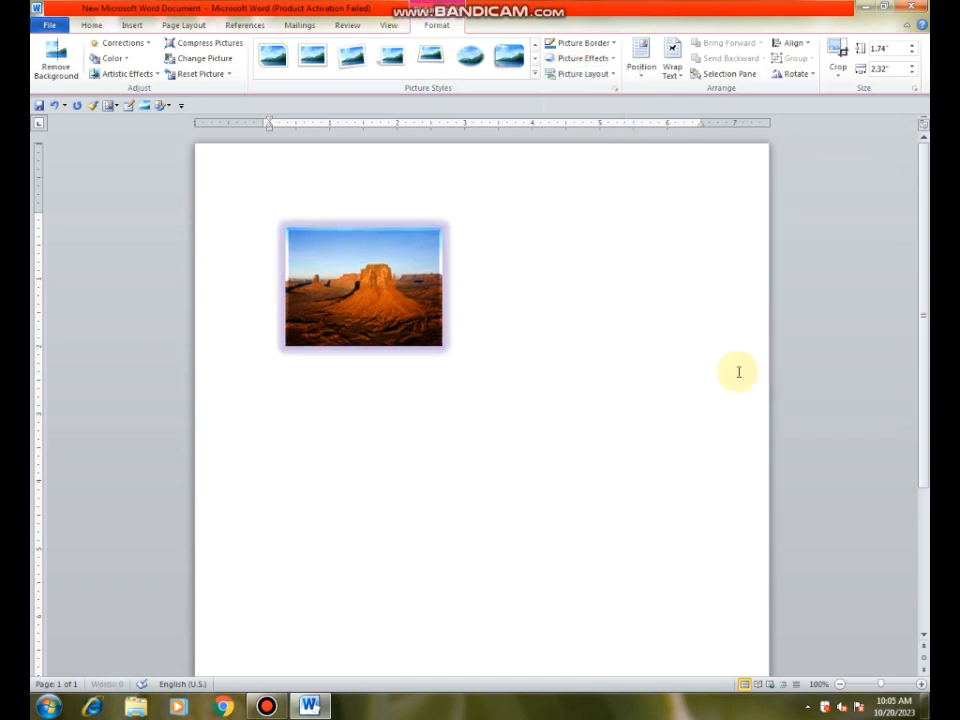
Step: Change the desert picture's glow colour to standard red in the glow options
left_click(583, 58)
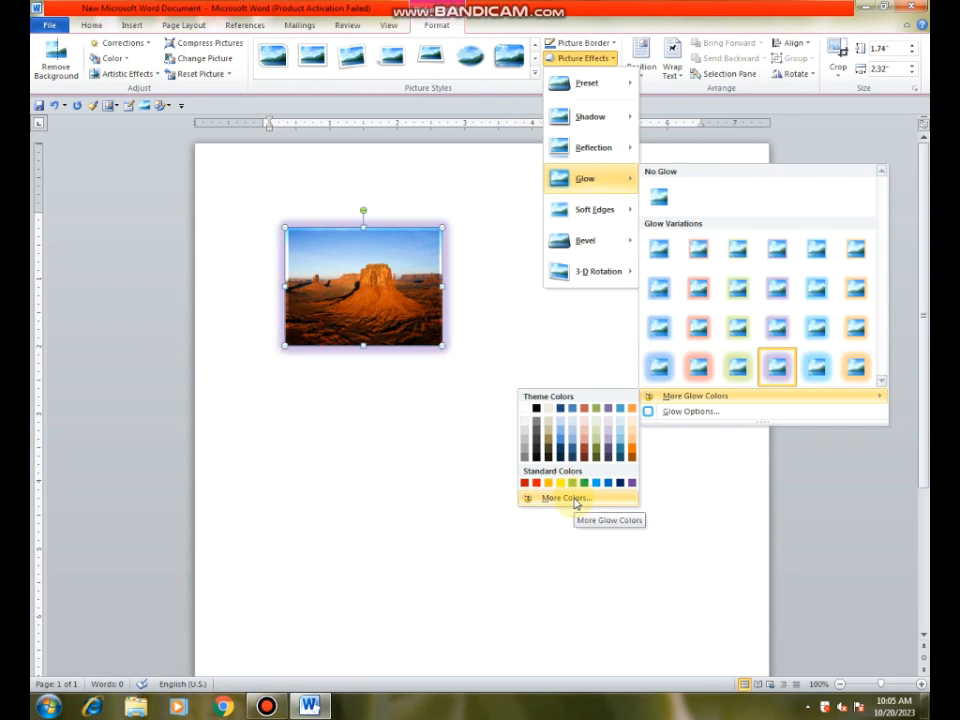
left_click(676, 421)
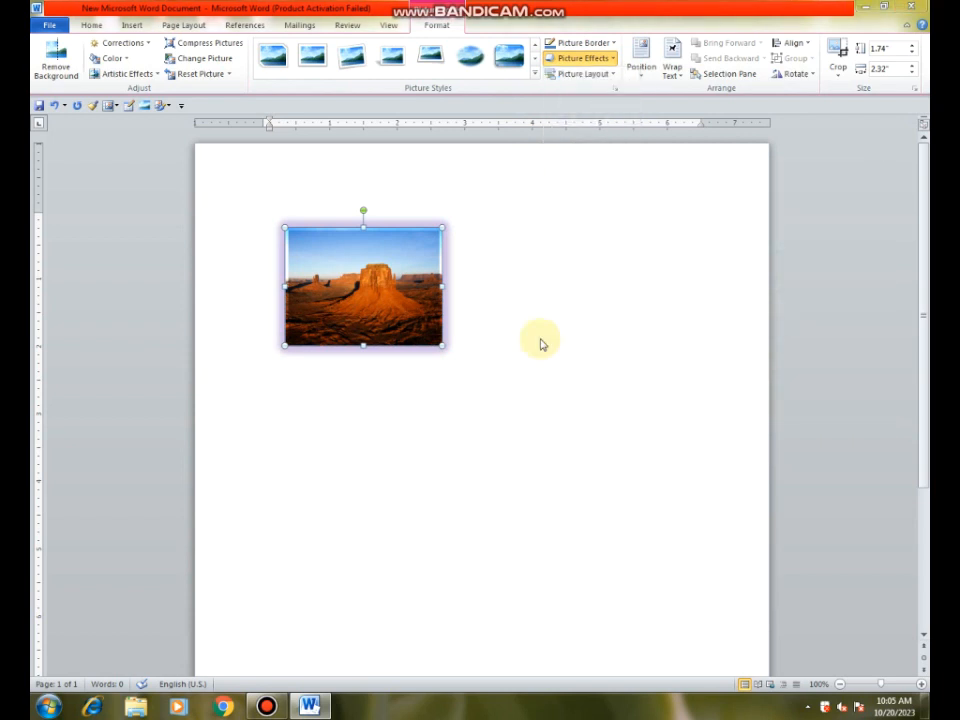
left_click_drag(613, 204, 632, 170)
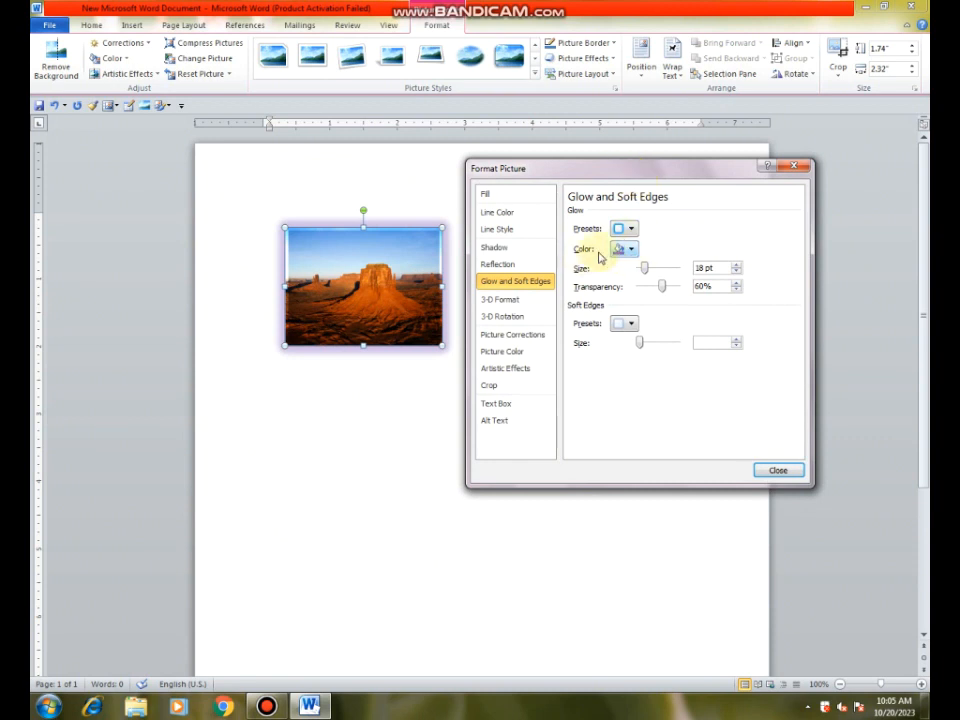
left_click(632, 250)
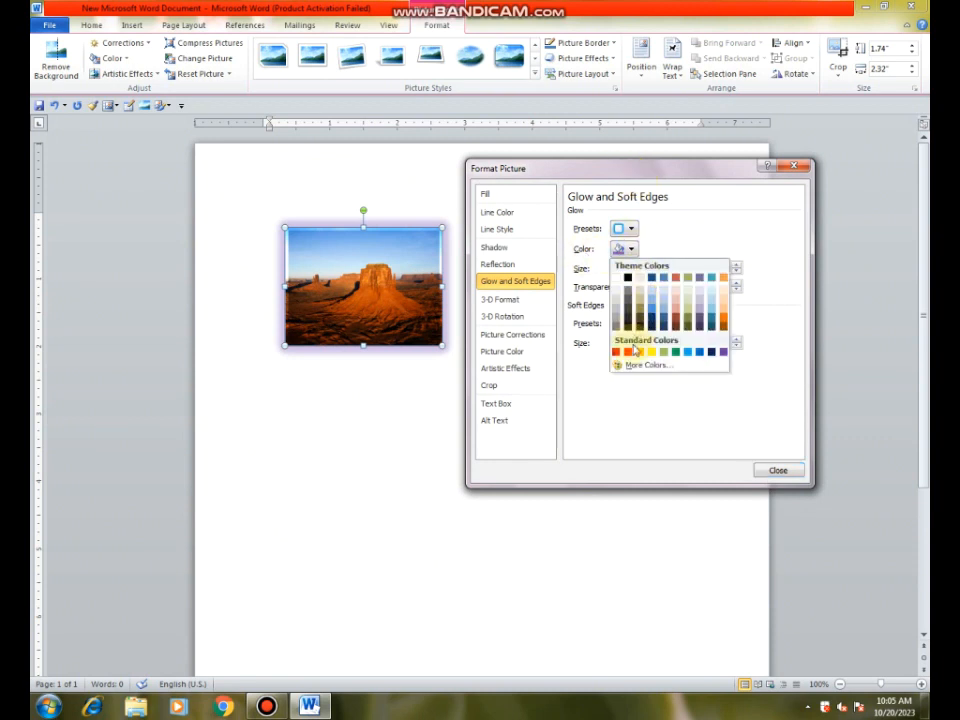
left_click(628, 350)
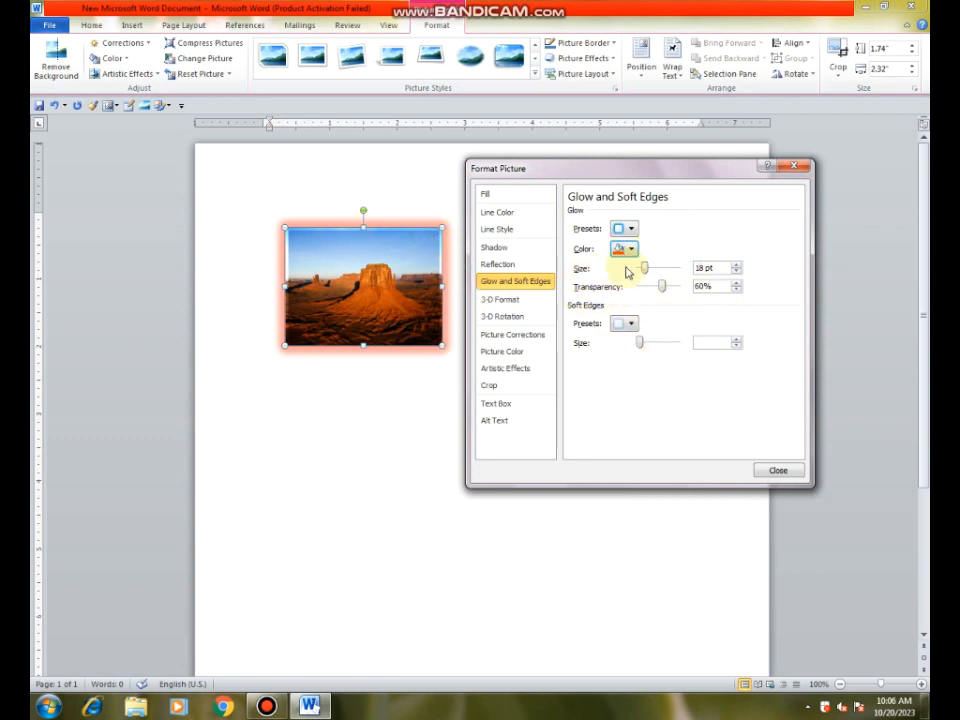
Step: Try a 98 pt size for the red glow, reduce it to 22 pt and close the glow options
left_click_drag(643, 270, 668, 271)
mouse_move(585, 165)
left_mouse_down()
mouse_move(686, 216)
mouse_move(594, 147)
left_mouse_up()
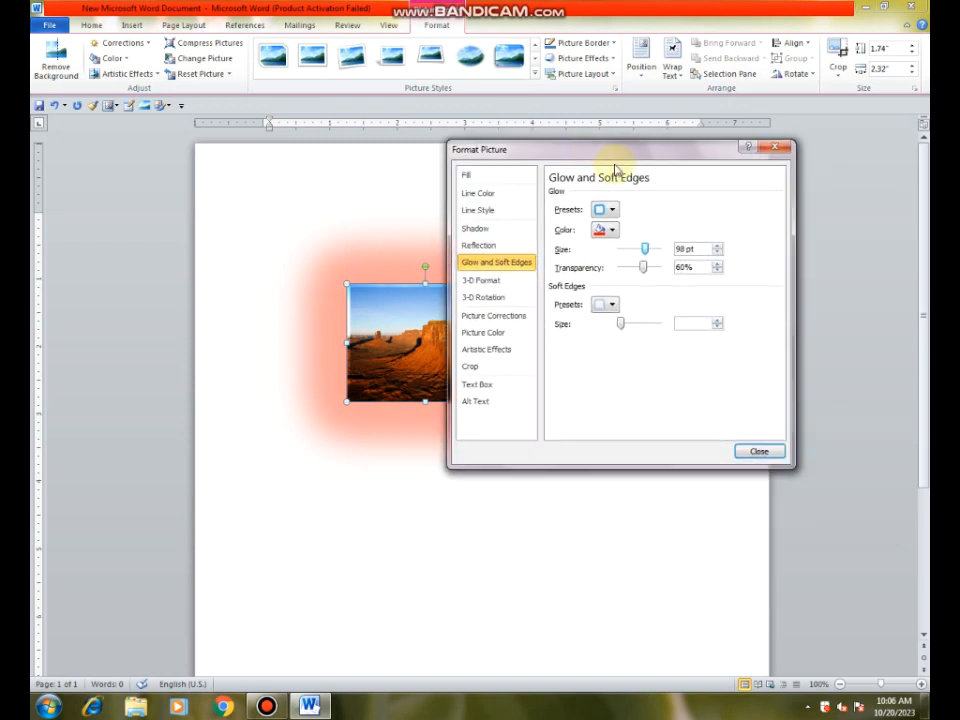
left_click(625, 249)
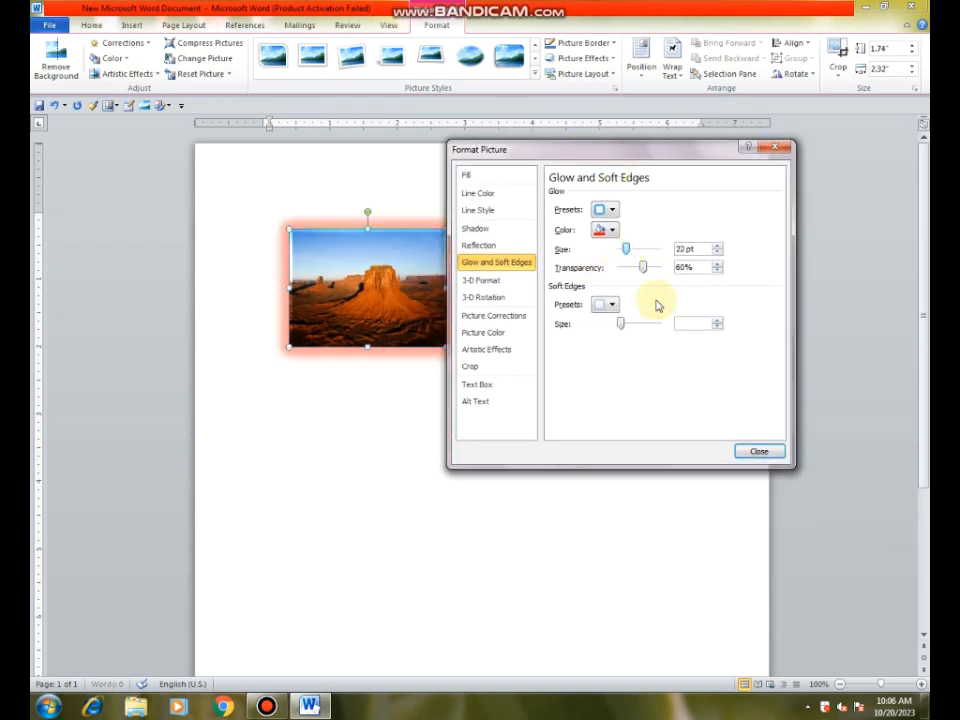
left_click(758, 452)
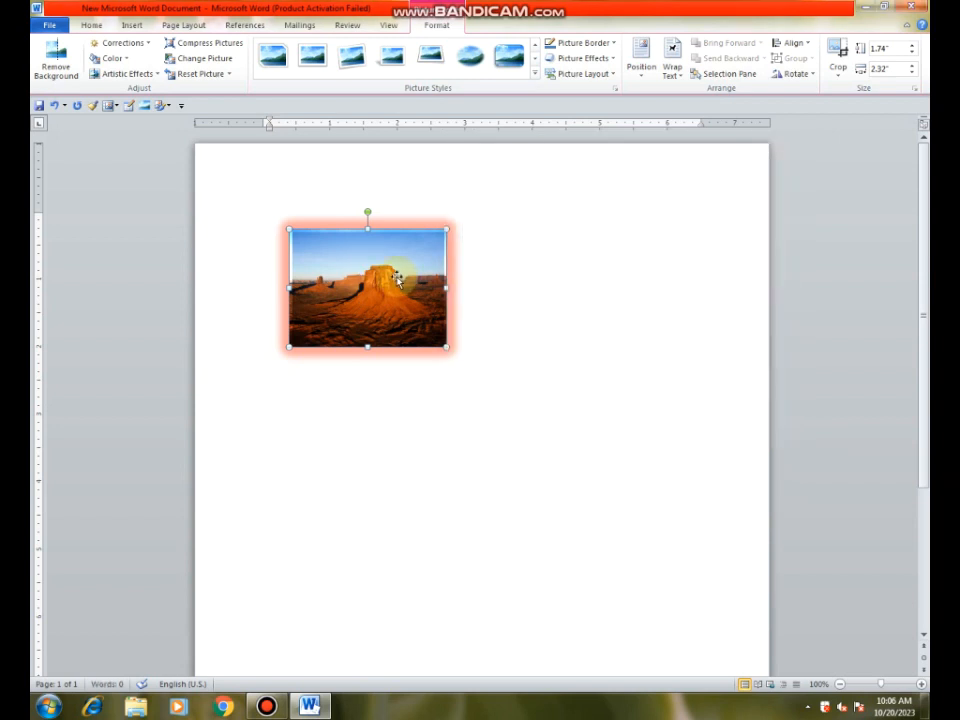
Step: Undo the glow size, glow colour and glow effect on the desert picture
key("ctrl+z")
key("ctrl+z")
key("ctrl+z")
key("ctrl+z")
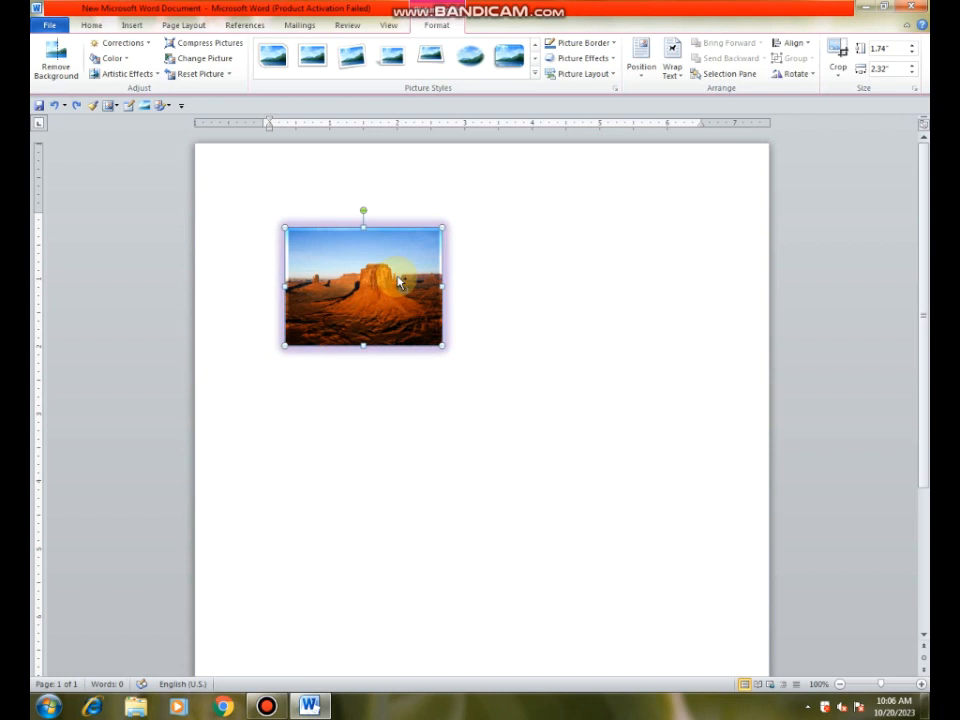
Step: Apply 50 Point soft edges to the desert picture
left_click(612, 61)
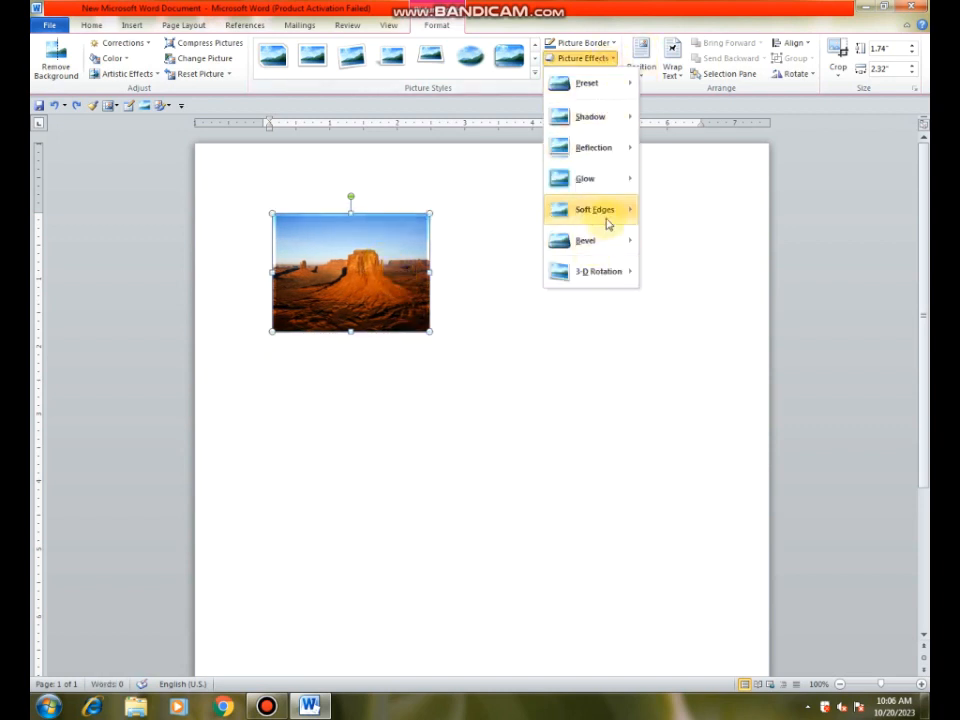
mouse_move(607, 216)
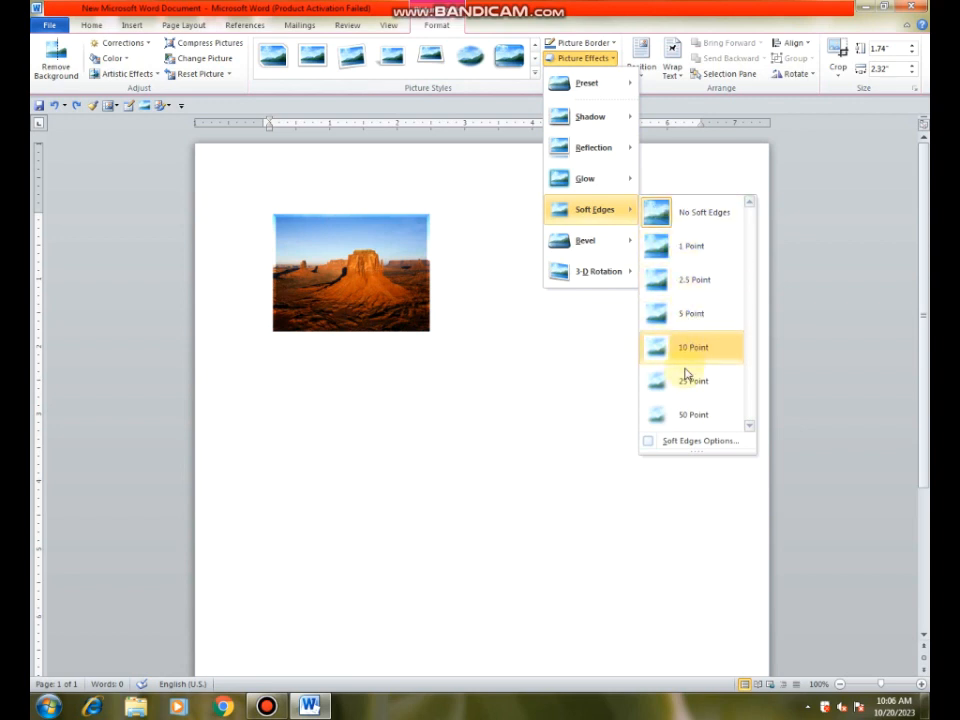
left_click(662, 424)
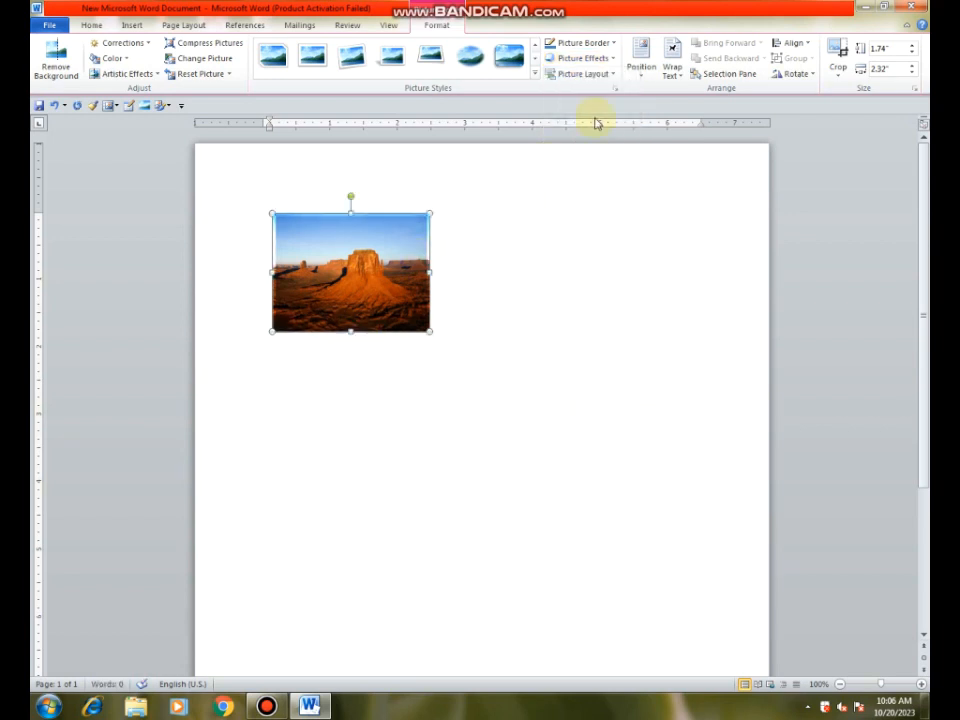
Step: Apply the second bevel in the last row of the bevel gallery to the desert picture
left_click(605, 60)
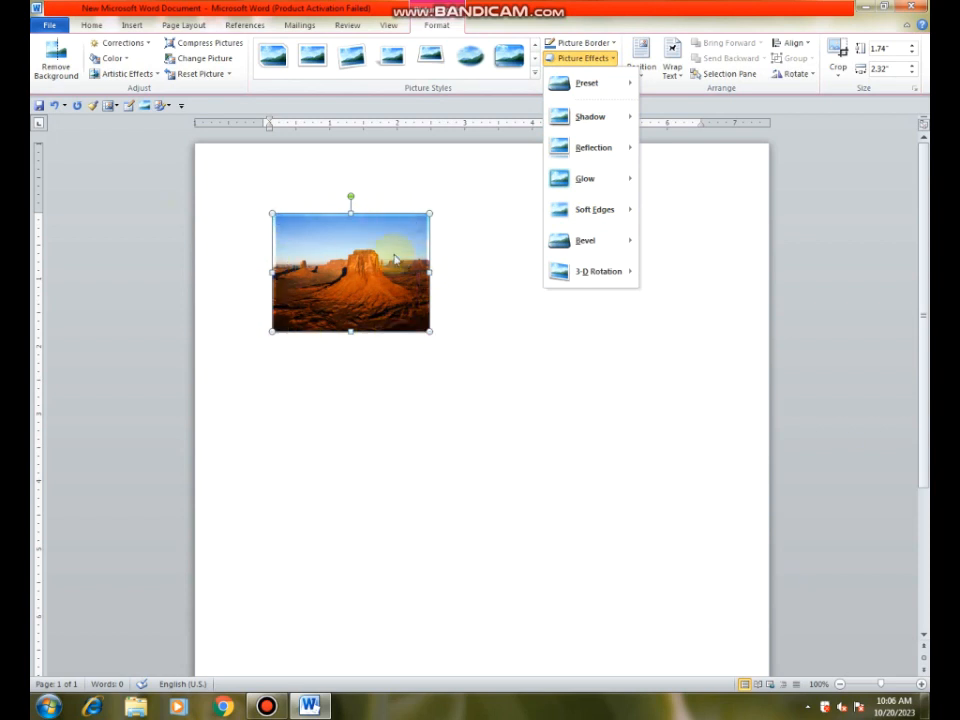
left_click(611, 58)
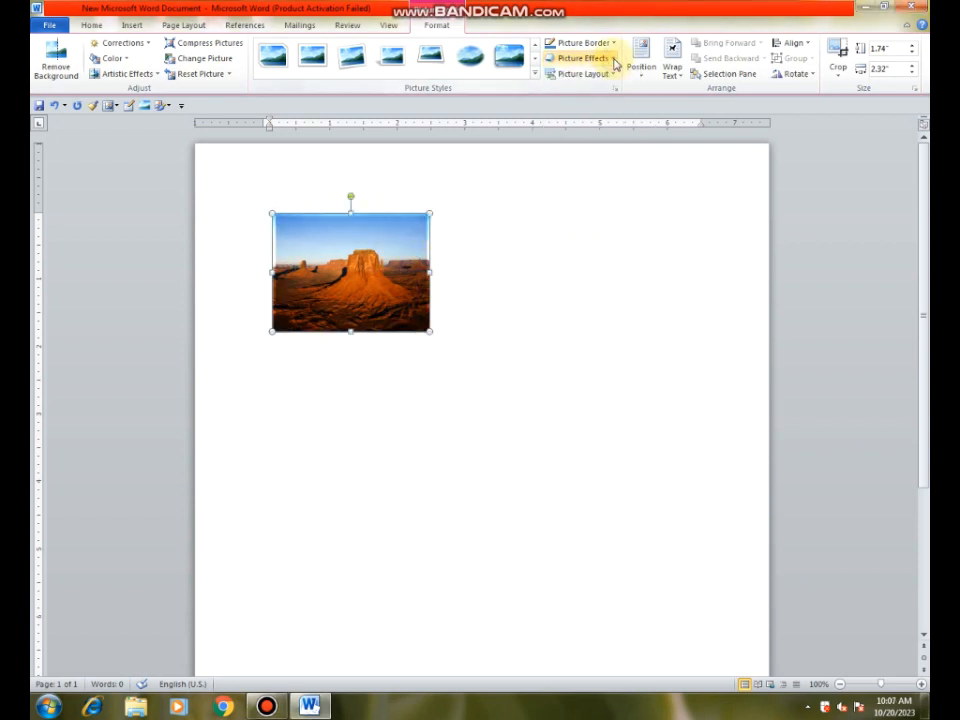
left_click(614, 60)
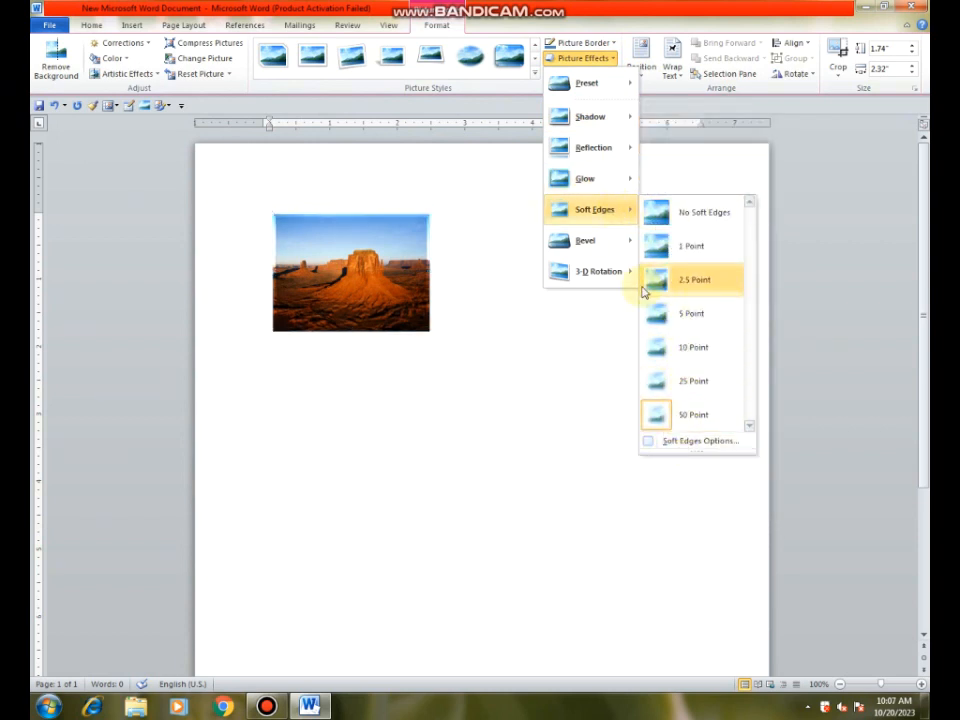
mouse_move(614, 247)
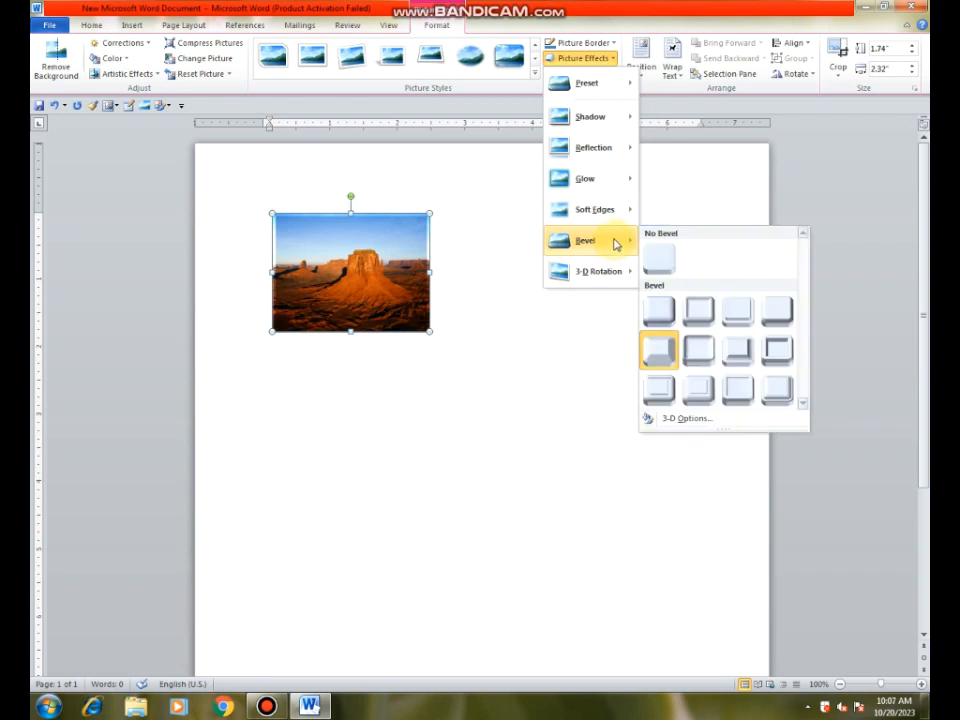
left_click(697, 389)
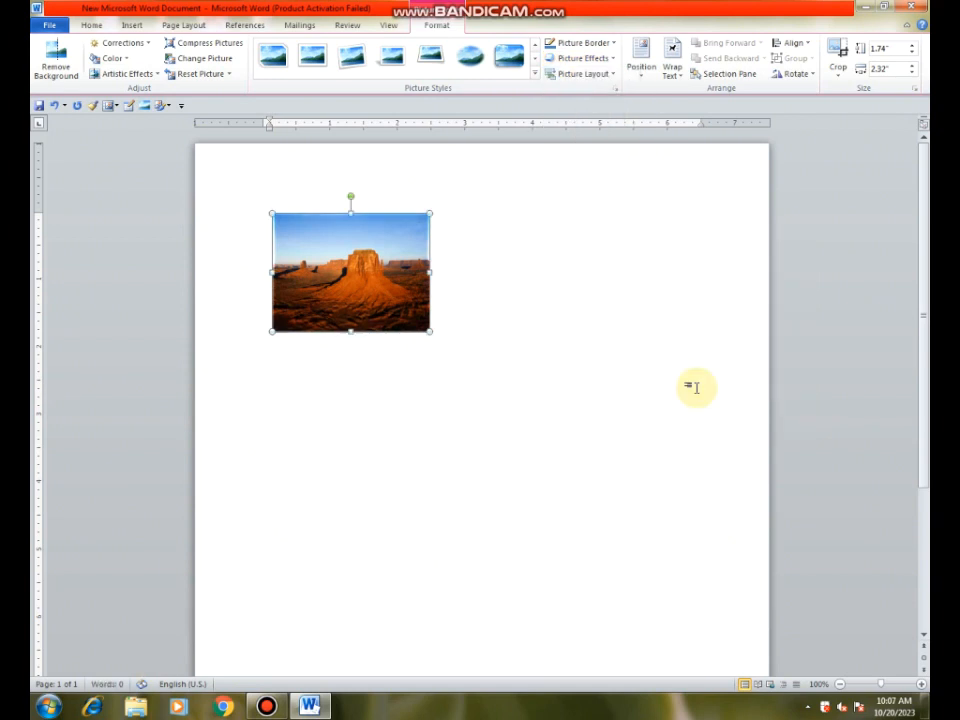
Step: Set the desert picture's 3-D contour colour to standard red in the 3-D format options
left_click(616, 62)
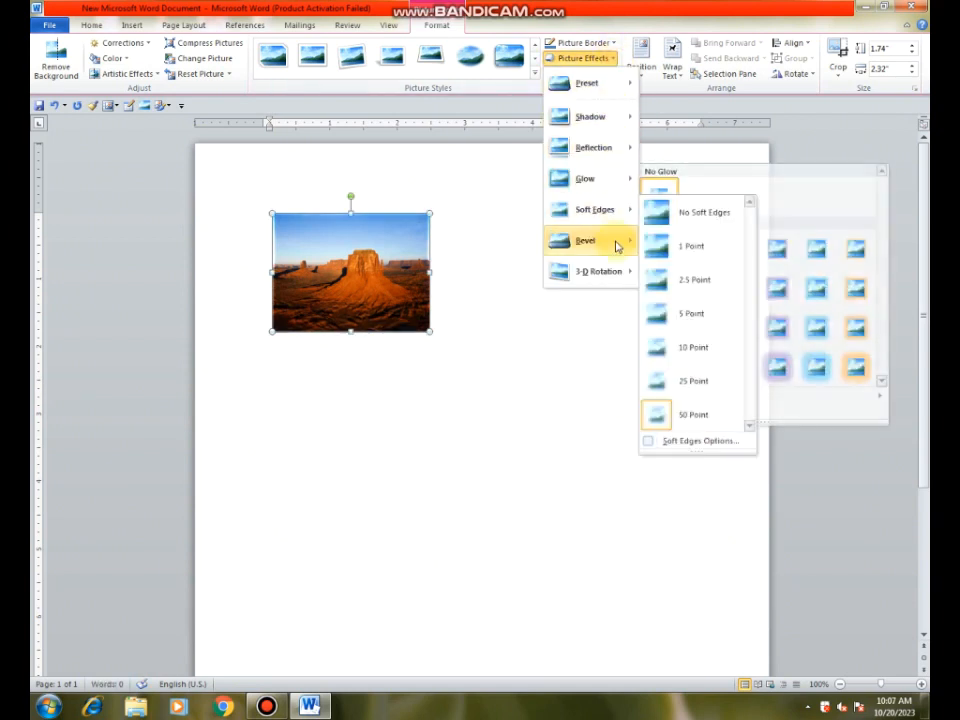
mouse_move(617, 245)
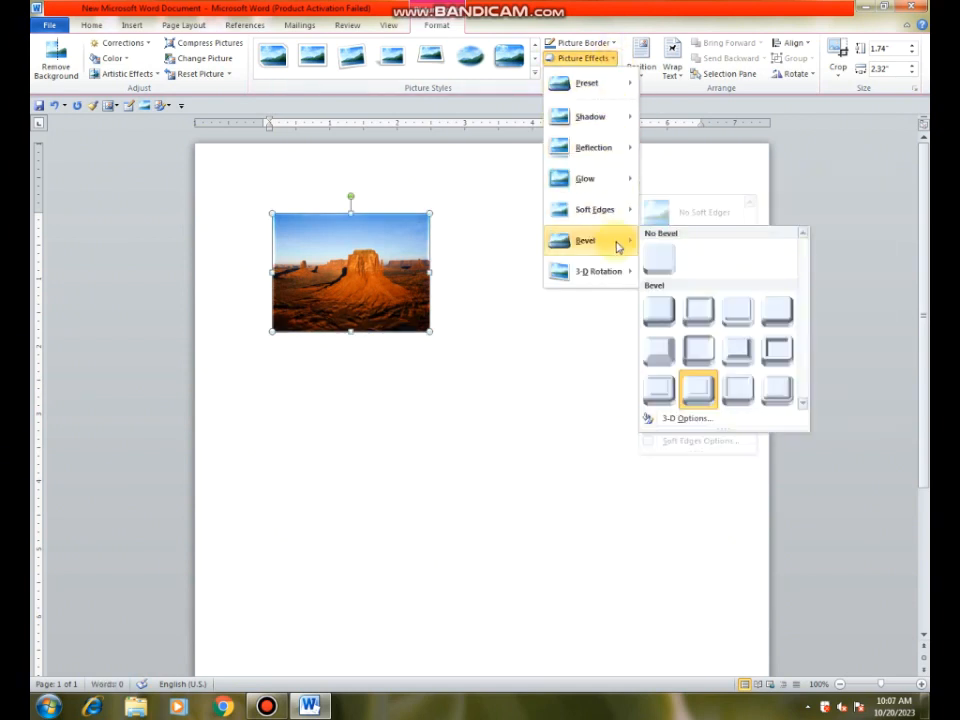
left_click(683, 420)
left_click_drag(627, 148, 597, 128)
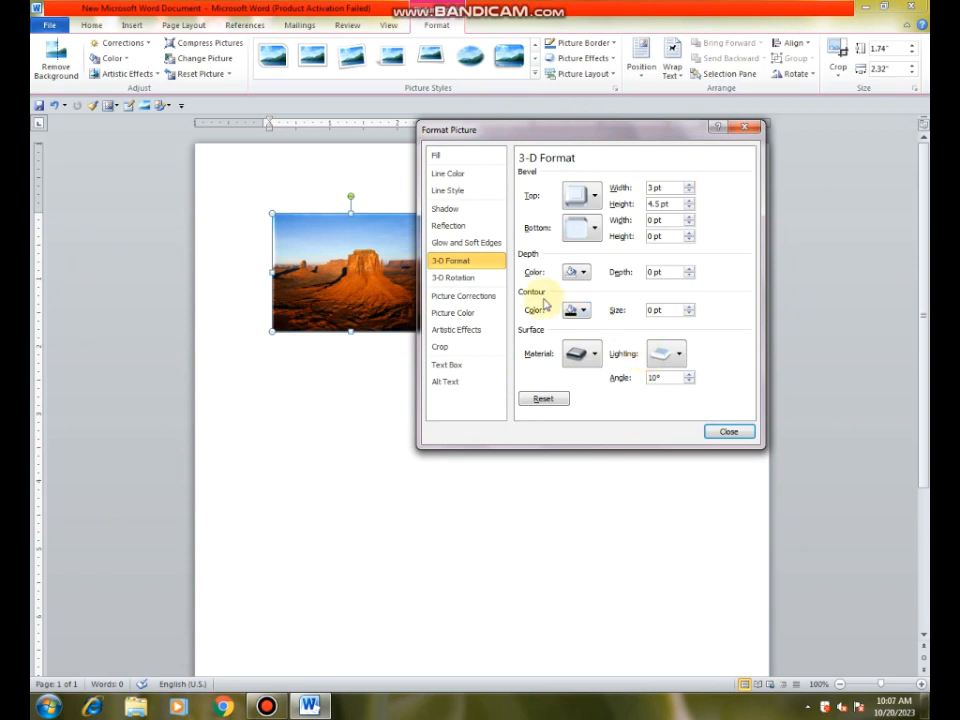
left_click(577, 310)
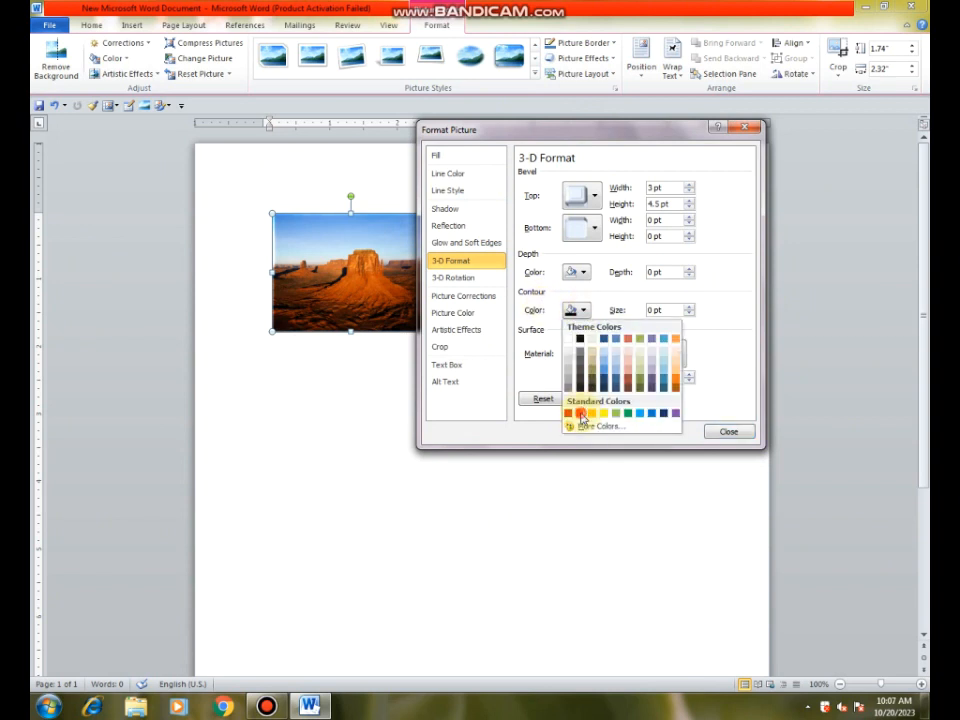
left_click(577, 412)
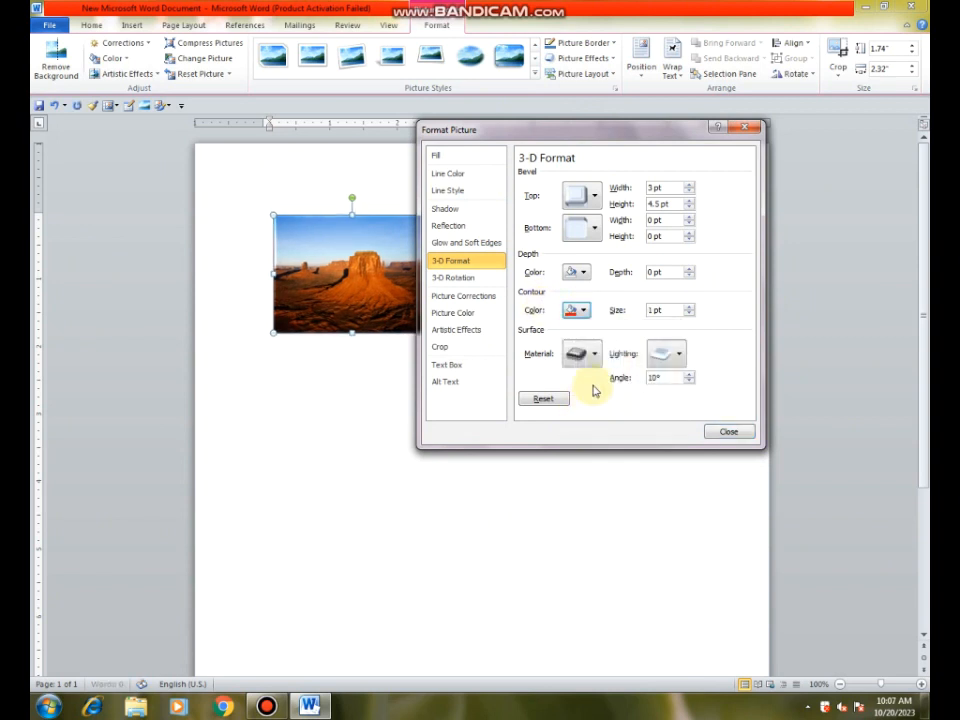
Step: Set the picture's bottom bevel height to 2.5 pt and close the 3-D format options
left_click(689, 235)
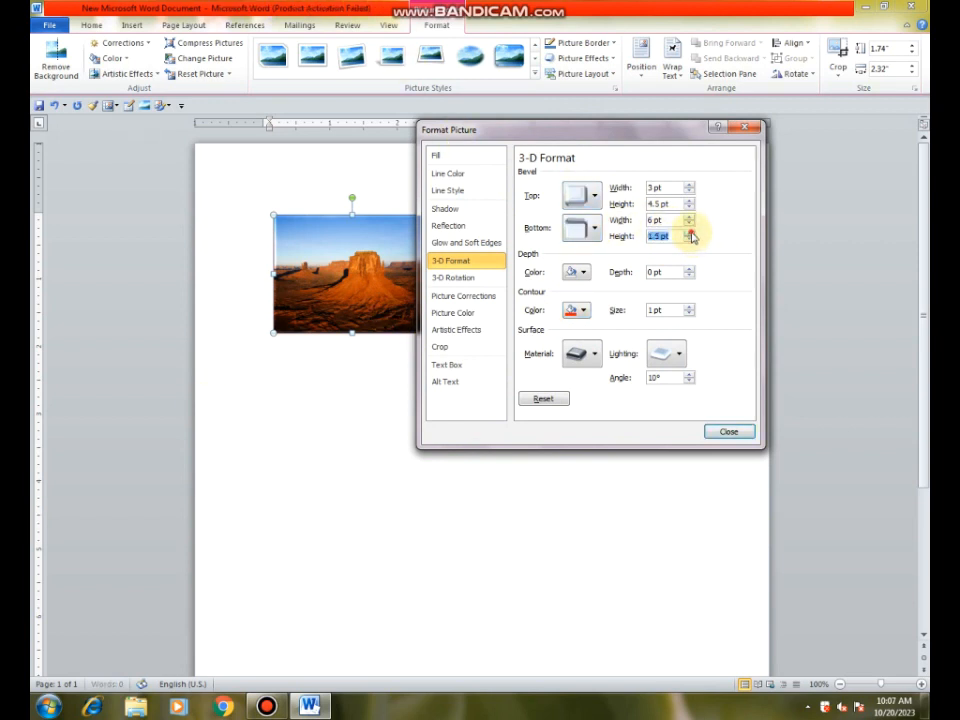
left_click_drag(557, 131, 602, 158)
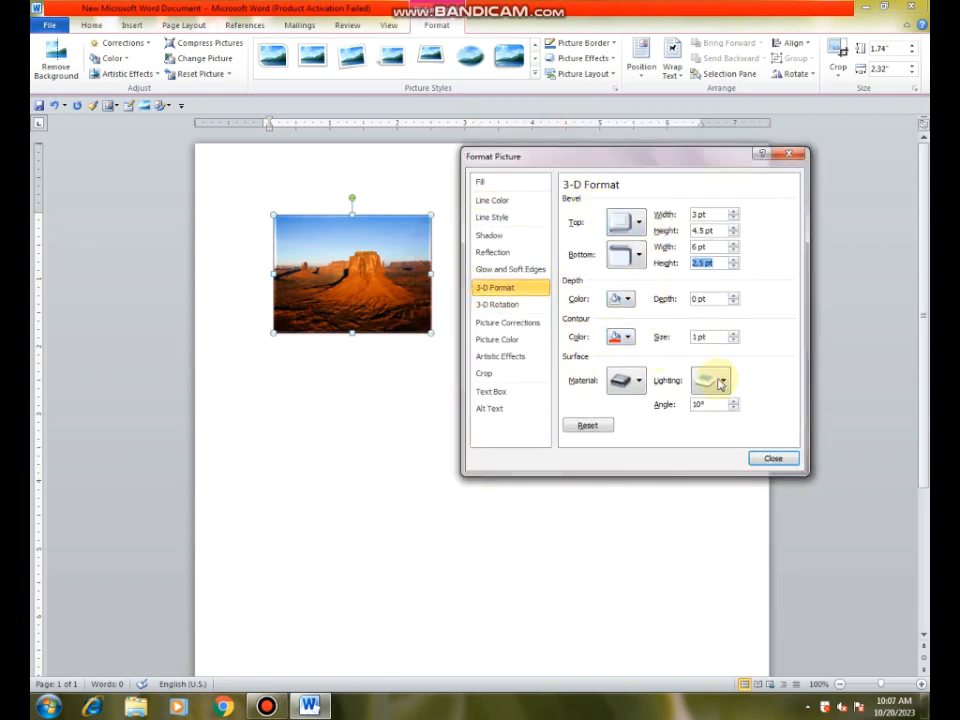
left_click(773, 458)
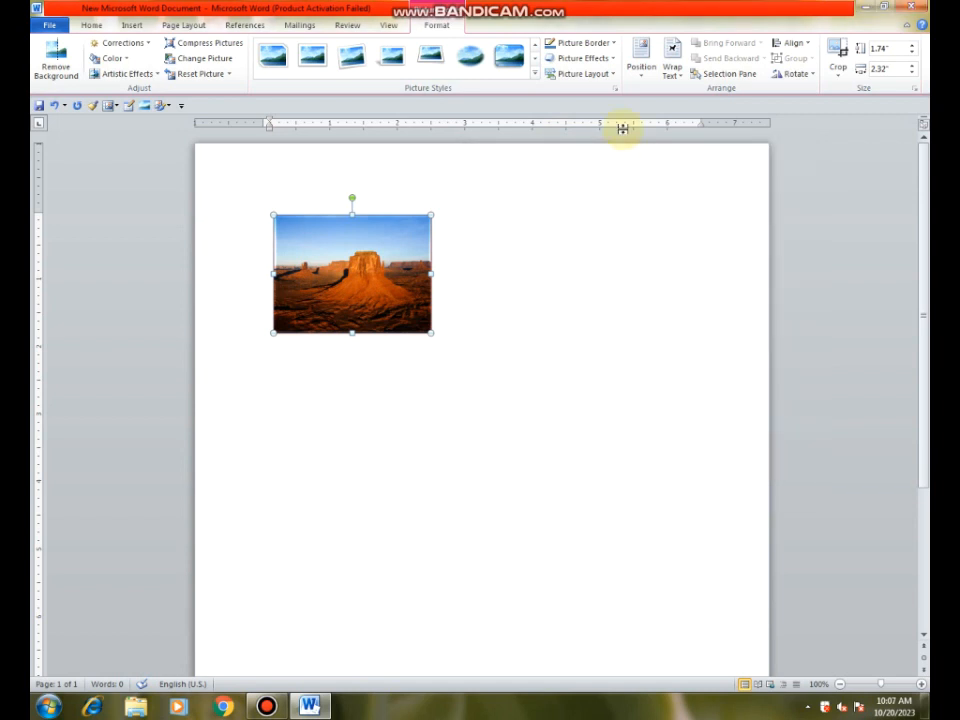
left_click(608, 58)
mouse_move(613, 279)
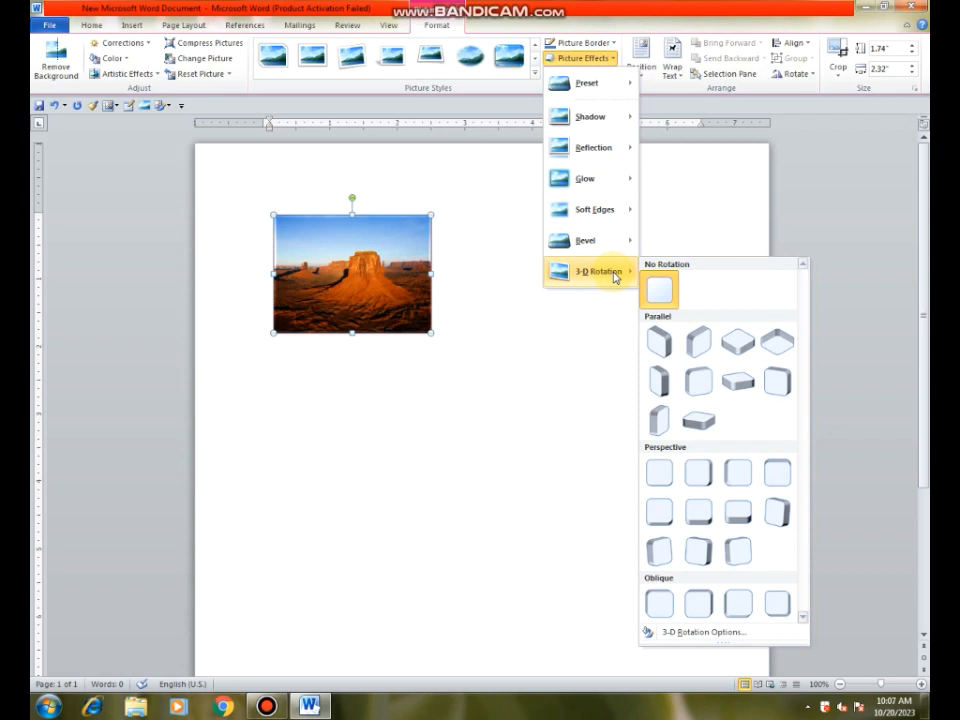
left_click(530, 328)
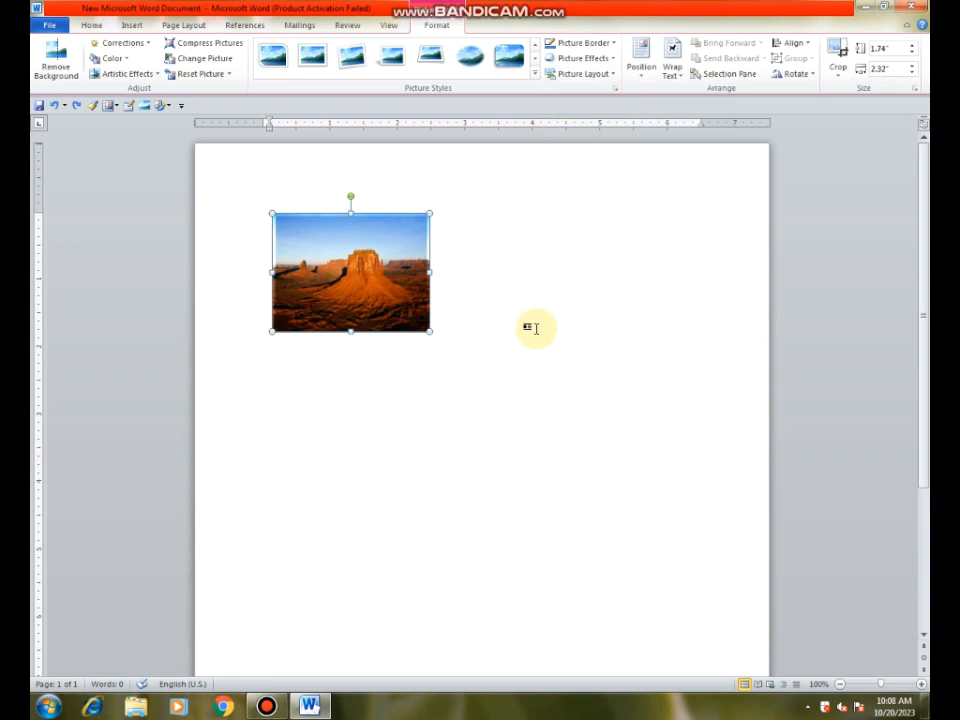
Step: Apply the Off Axis 1 Right parallel 3-D rotation to the desert picture
left_click(608, 58)
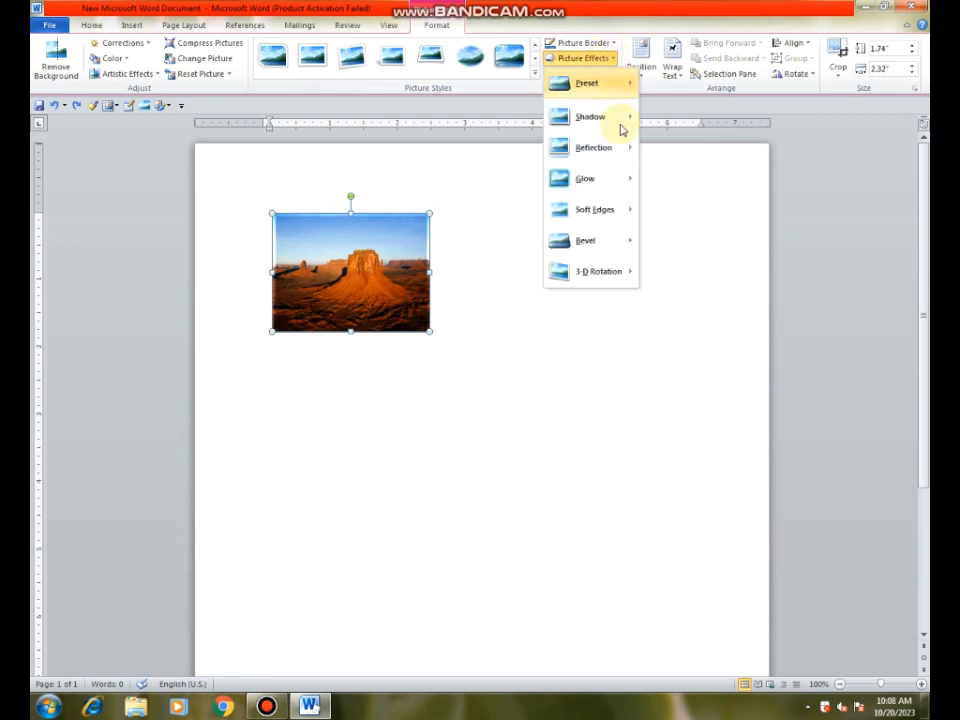
mouse_move(622, 276)
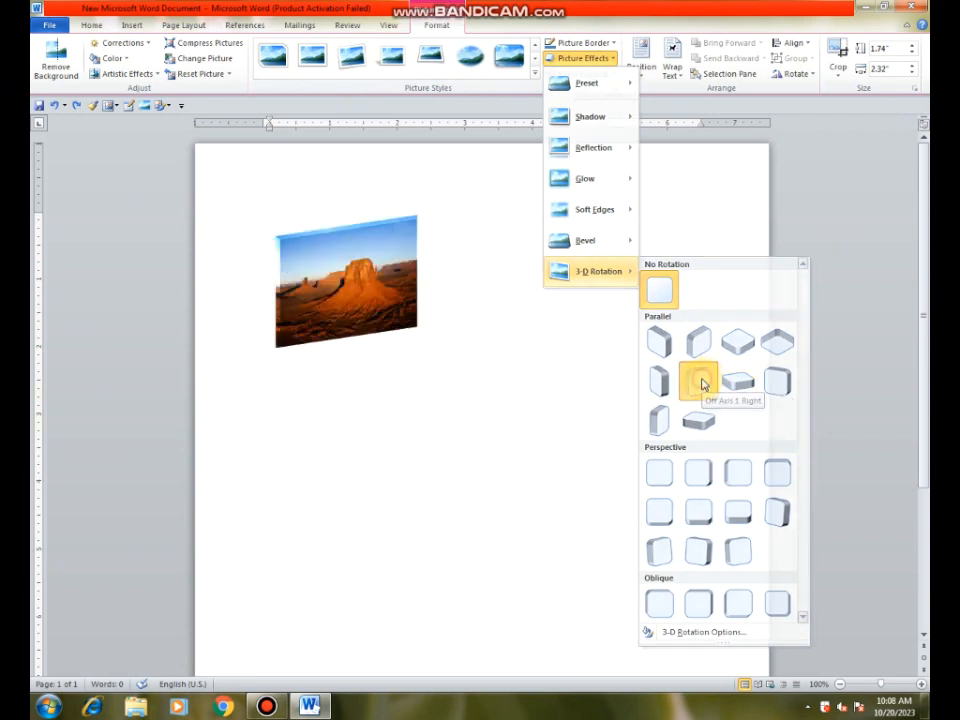
left_click(700, 382)
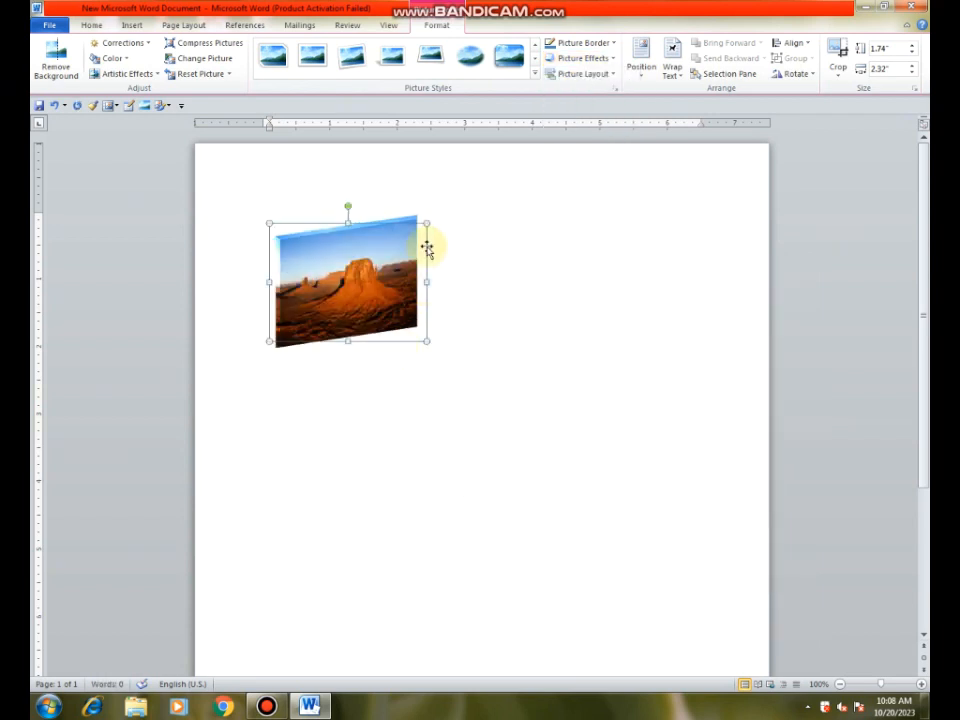
Step: Set the desert picture's Z rotation to 230° in the 3-D rotation options
left_click(613, 63)
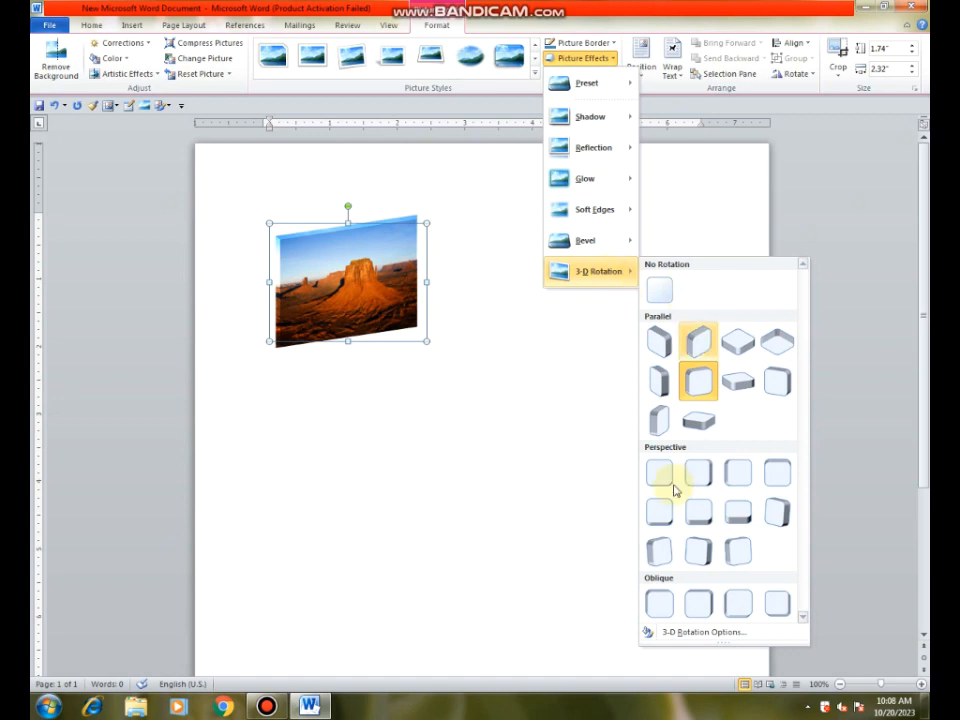
left_click(698, 634)
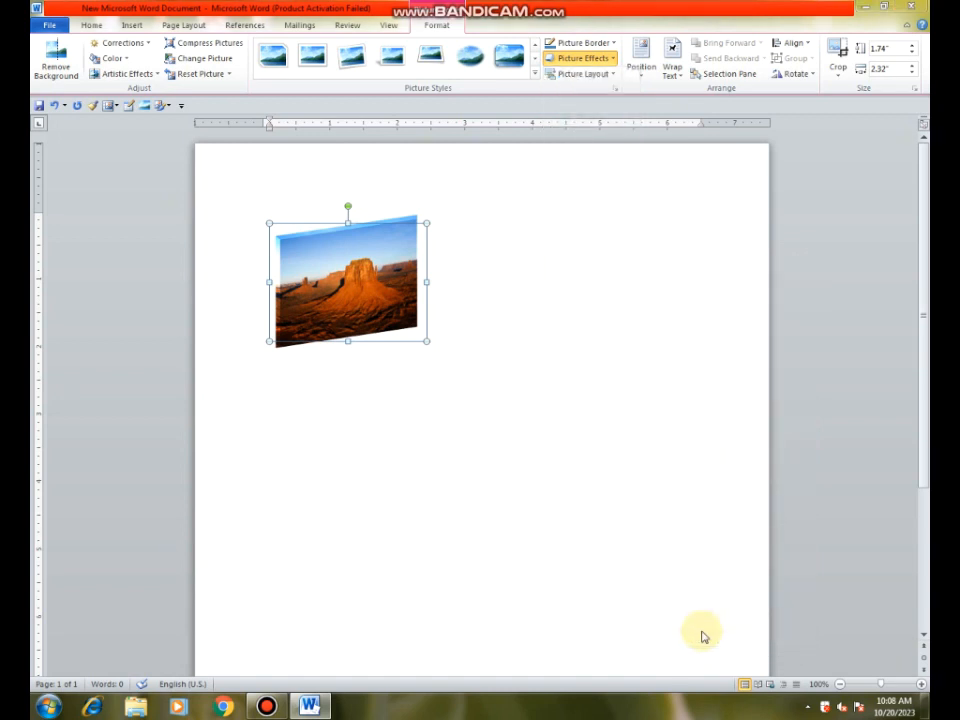
left_click_drag(618, 162, 671, 254)
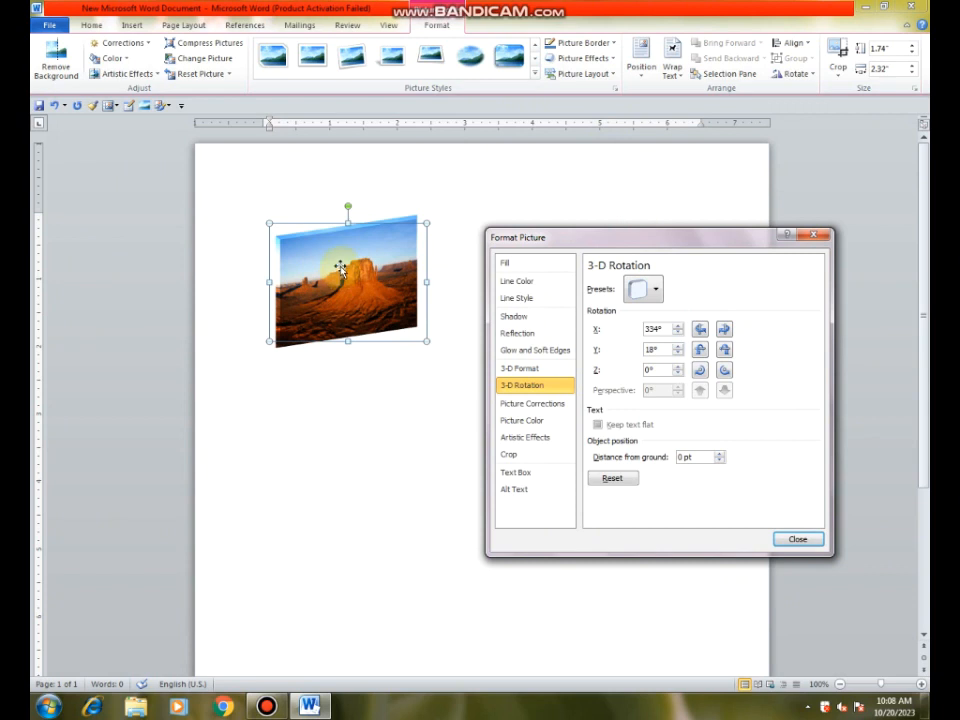
left_click(700, 371)
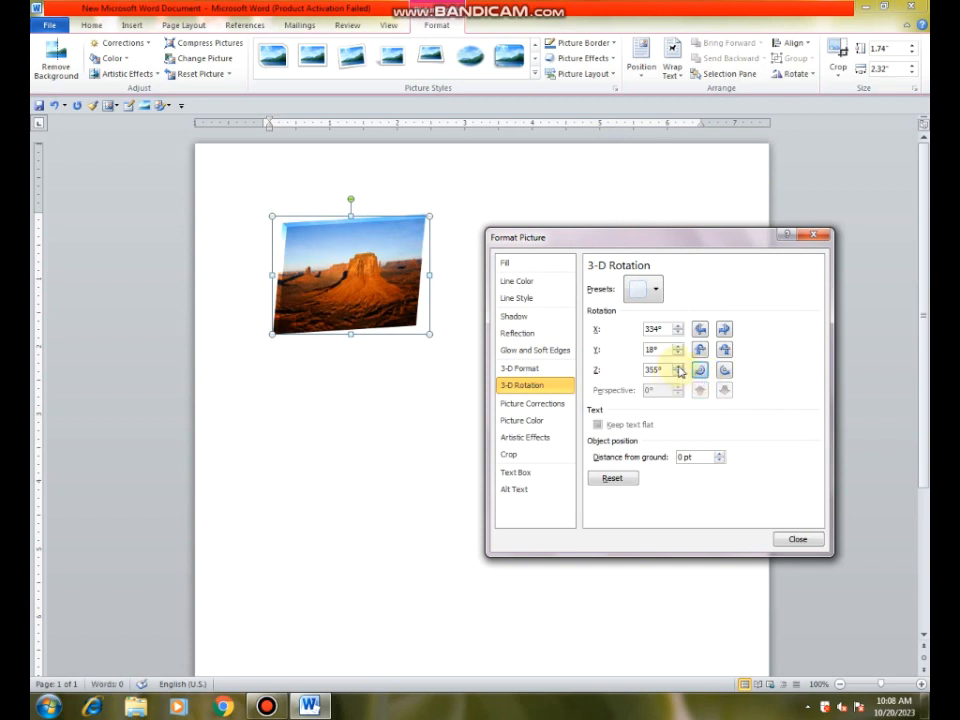
left_click(679, 370)
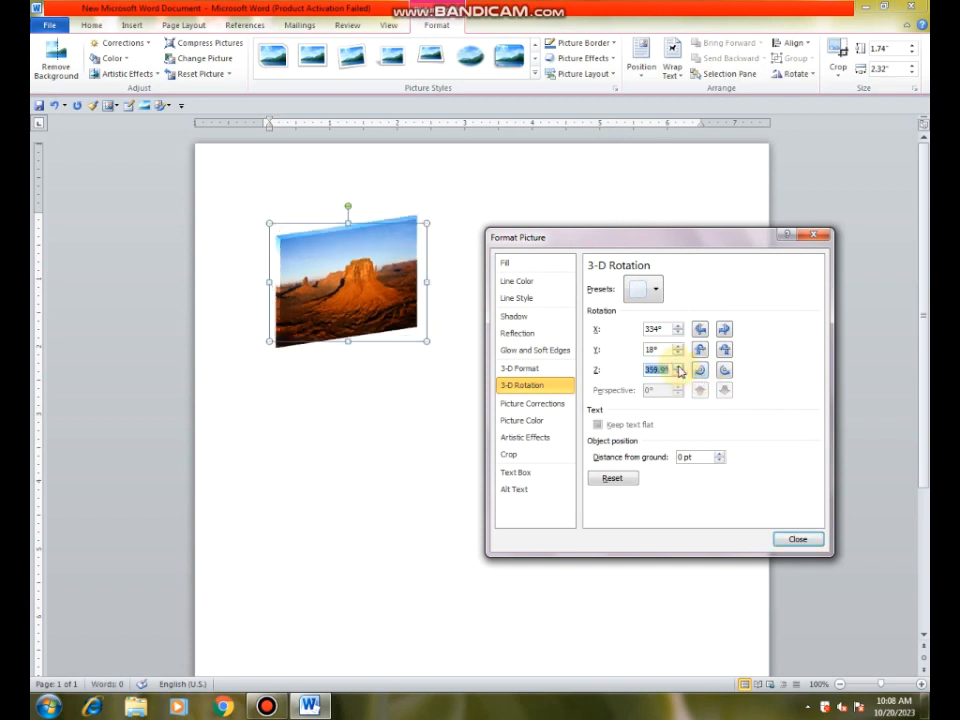
left_click(679, 375)
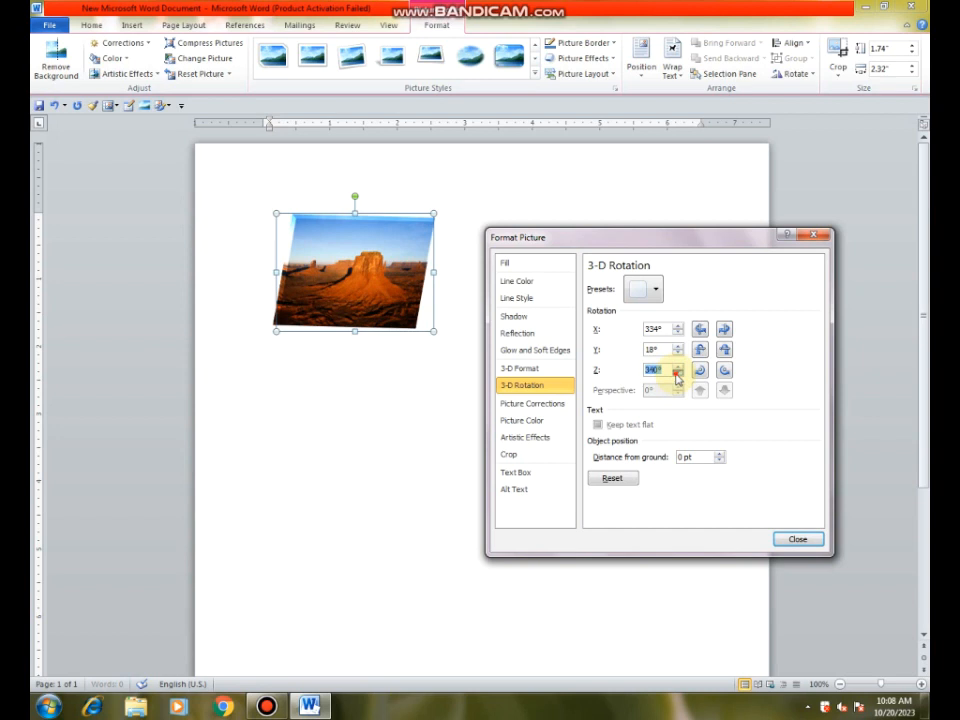
left_click_drag(677, 377, 677, 377)
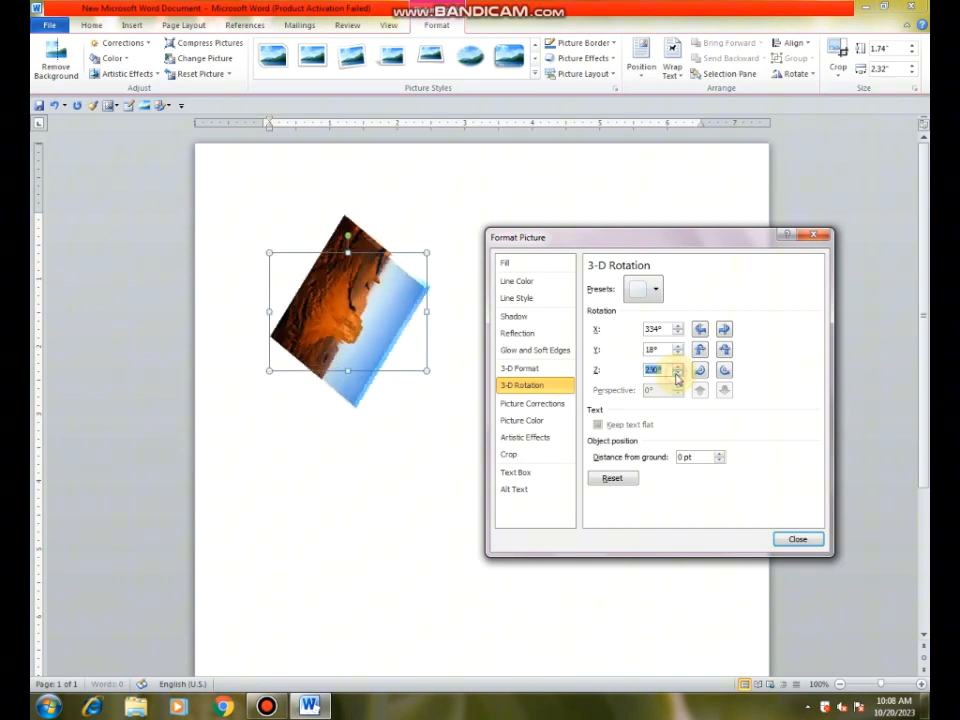
Step: Spin the desert picture about its X axis in repeated increments, ending at an X rotation of 326.9°
left_click(721, 334)
left_click(721, 334)
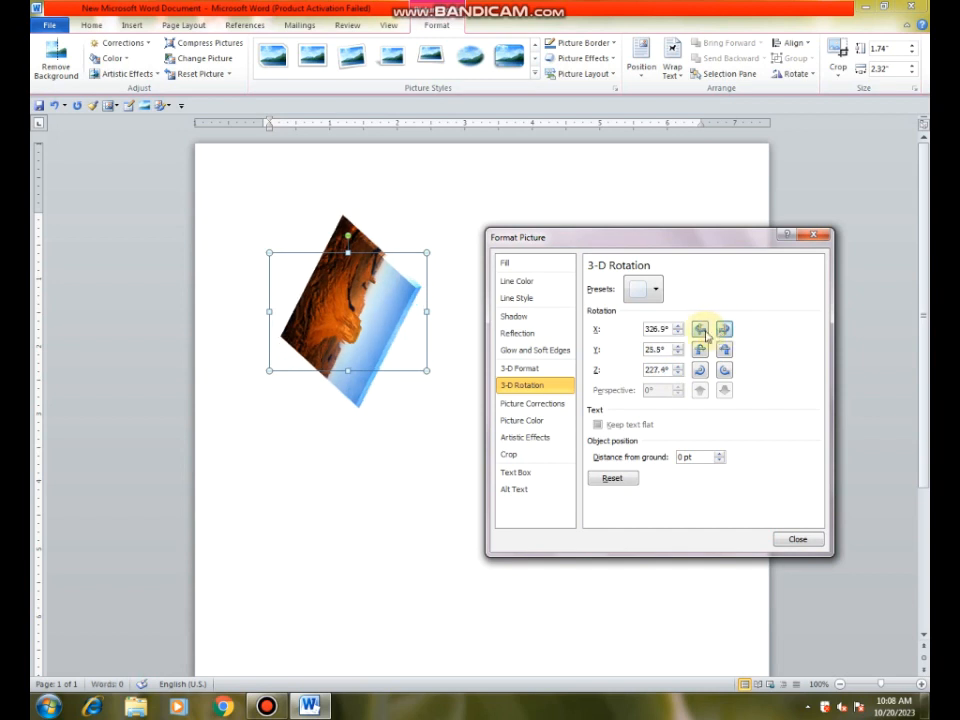
left_click(726, 336)
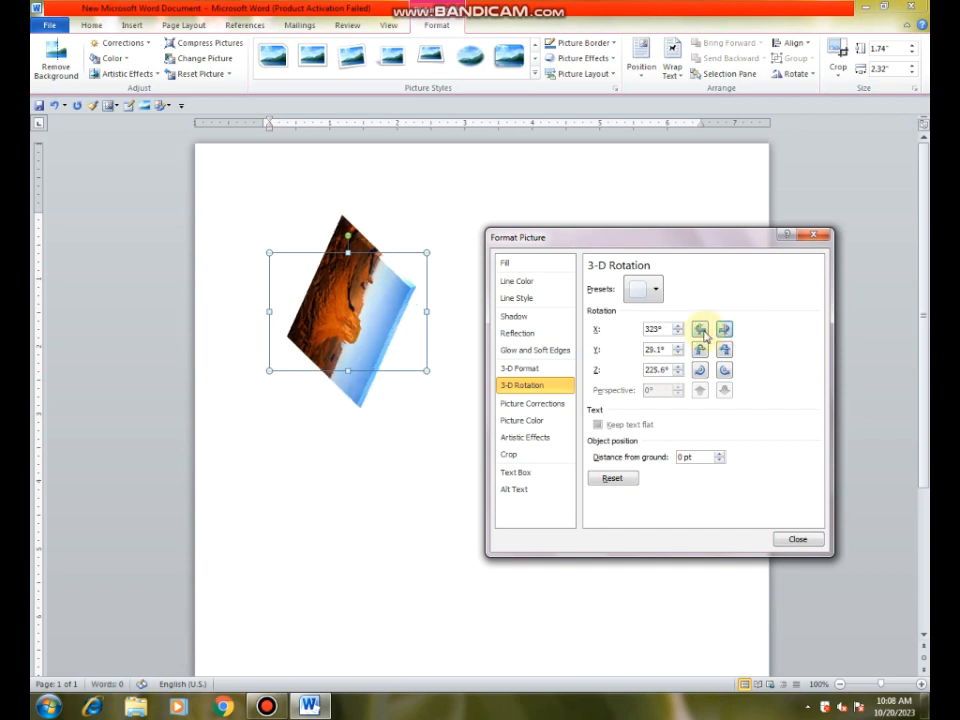
left_click(721, 334)
left_click(720, 334)
left_click(720, 334)
left_click(720, 334)
left_click(720, 334)
left_click(721, 335)
left_click(721, 334)
left_click(721, 334)
left_click(721, 334)
left_click(721, 334)
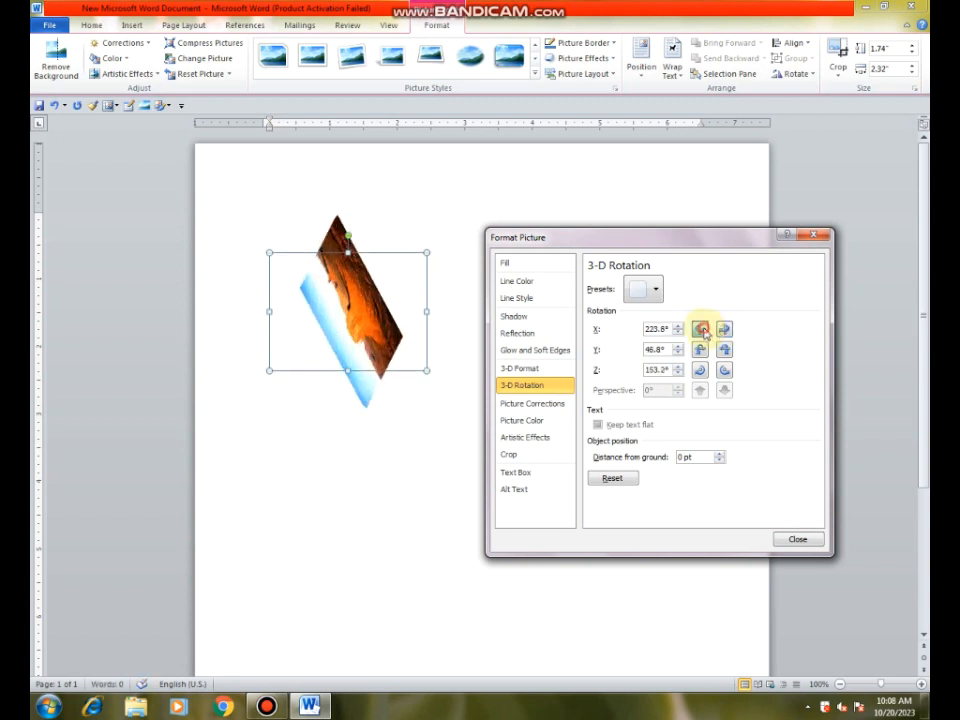
left_click(701, 330)
left_click(701, 330)
left_click(701, 330)
left_click(701, 330)
left_click(702, 331)
left_click(701, 330)
left_click(701, 330)
left_click(701, 330)
left_click(701, 330)
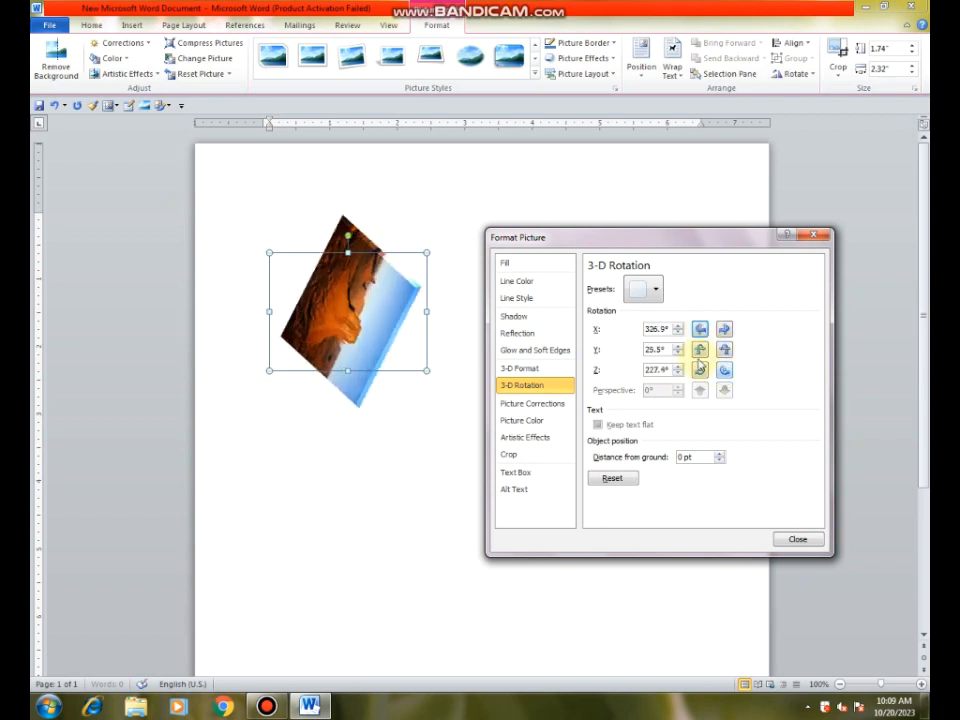
Step: Tilt the desert picture about its Y axis in repeated increments, first one way and back the other
left_click(700, 349)
left_click(700, 349)
left_click(700, 349)
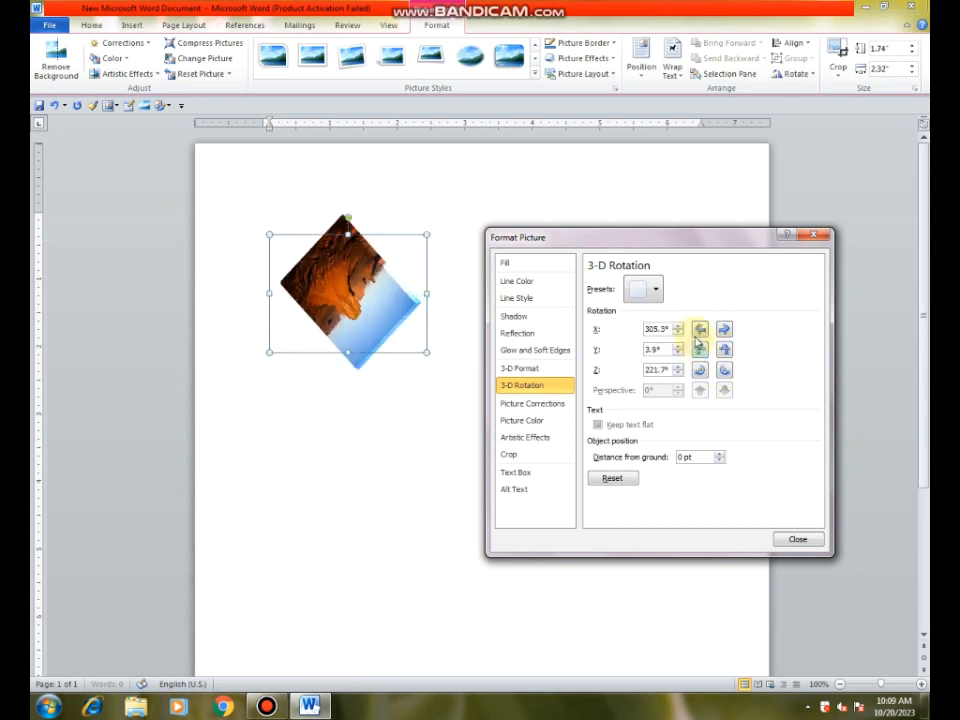
left_click(700, 349)
left_click(724, 349)
left_click(724, 349)
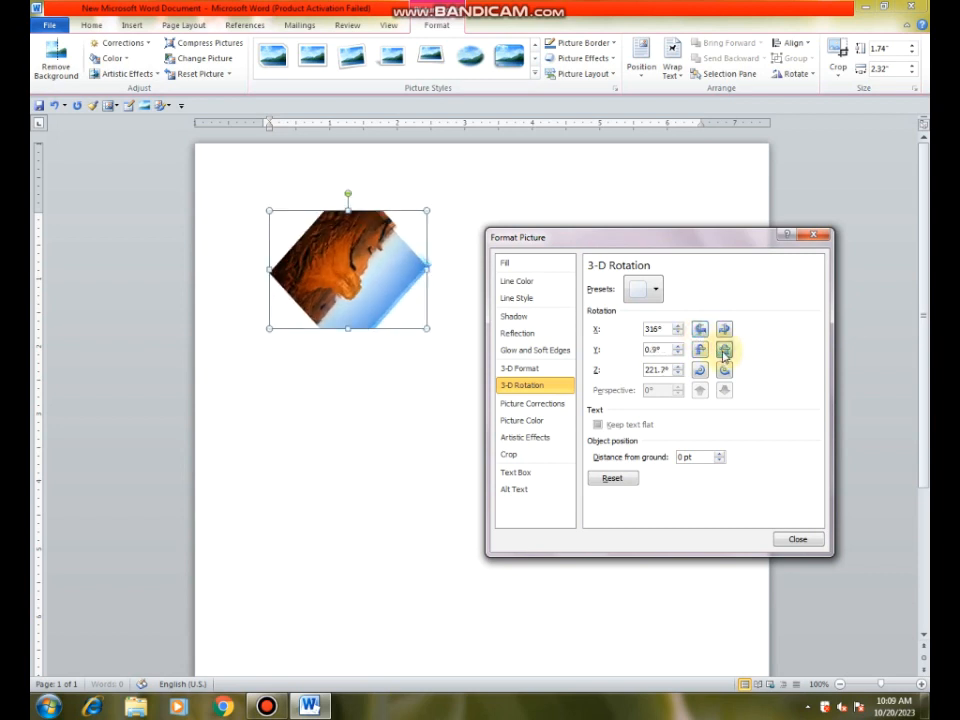
left_click(724, 349)
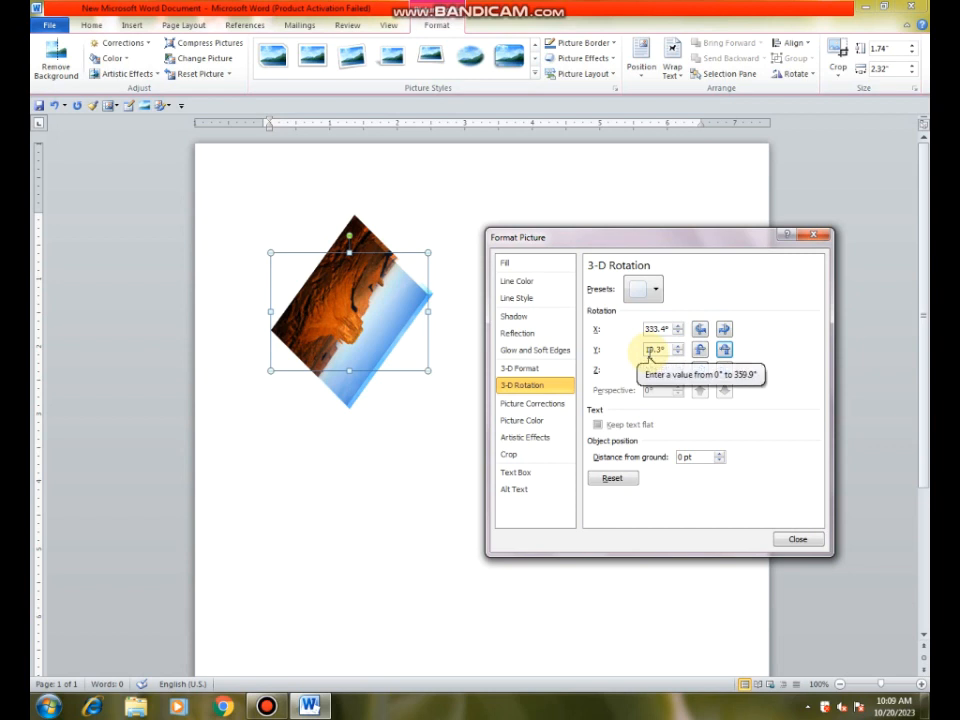
Step: Reset the desert picture's 3-D rotation settings, close the options and undo all the rotation changes
left_click(609, 479)
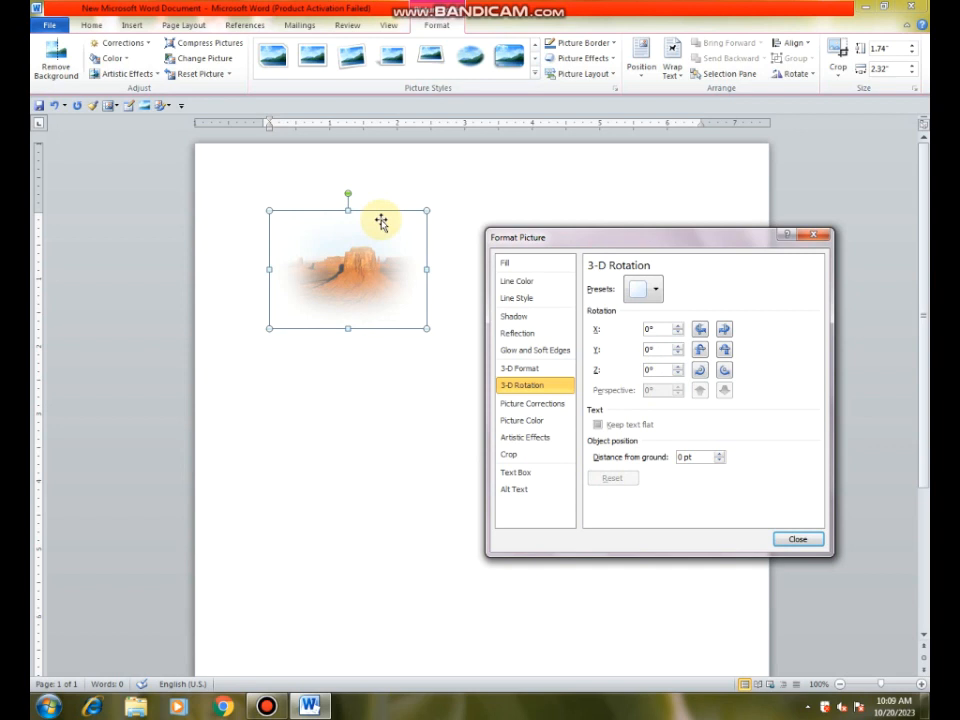
left_click(800, 542)
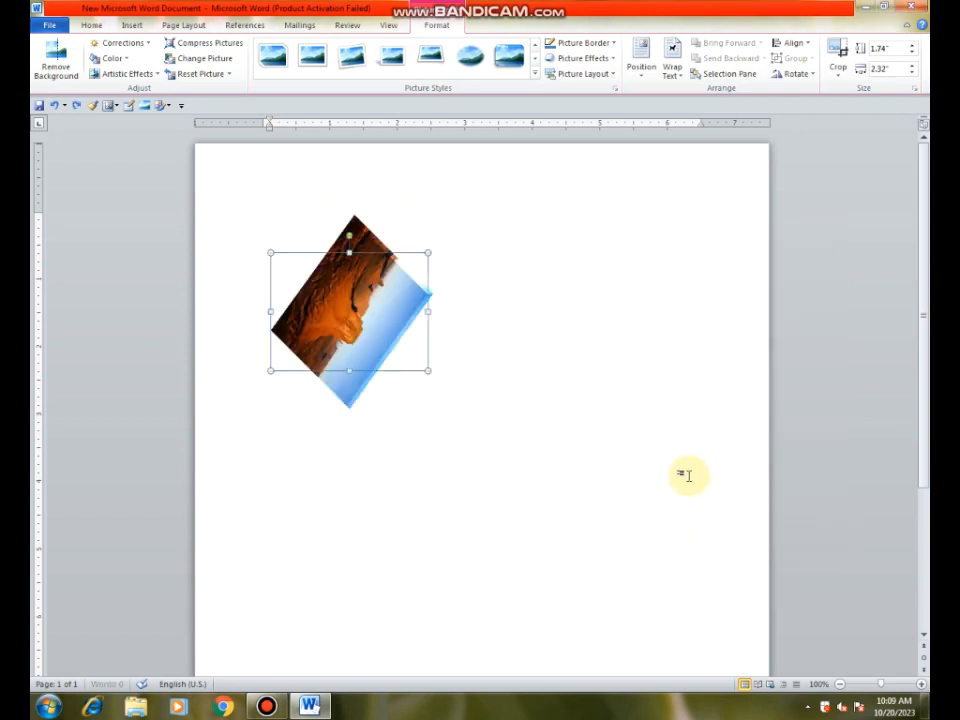
key("ctrl+z")
key("ctrl+z")
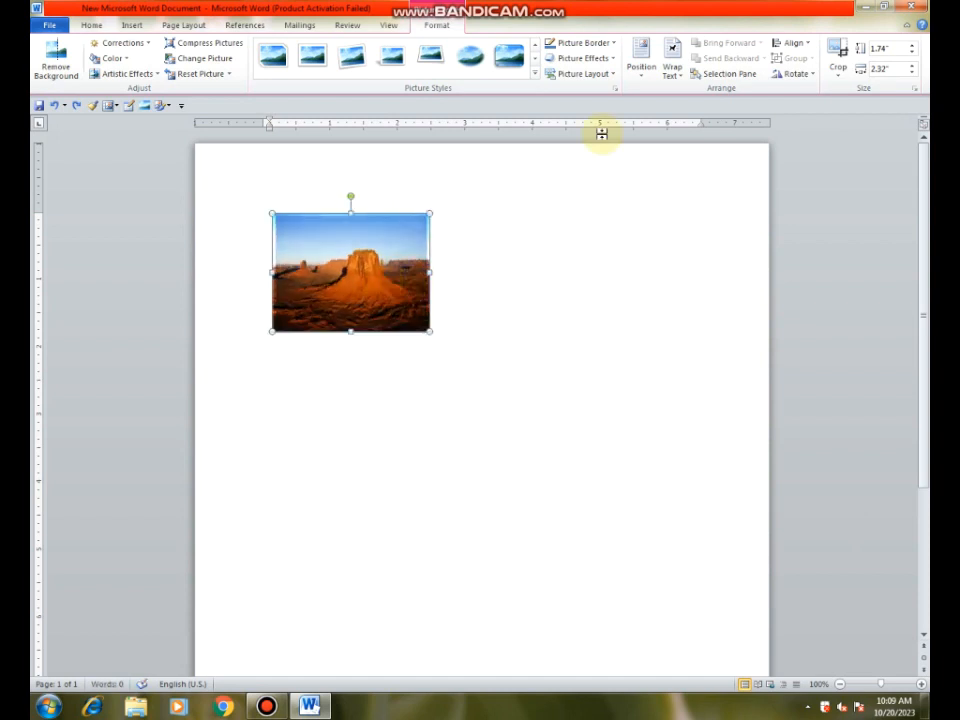
left_click(610, 58)
mouse_move(612, 271)
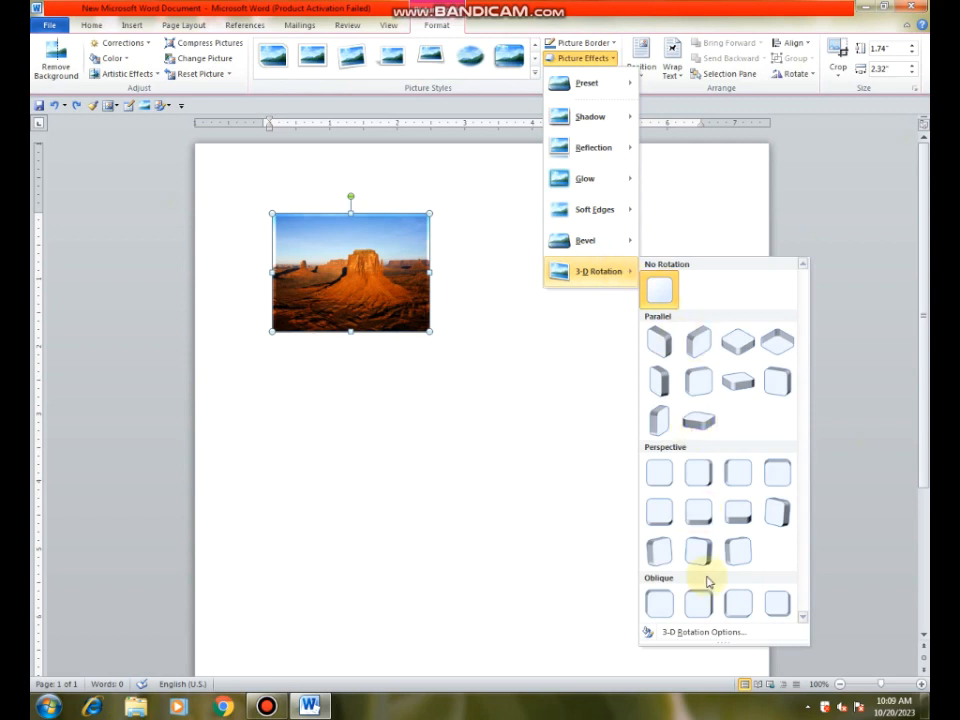
left_click(615, 60)
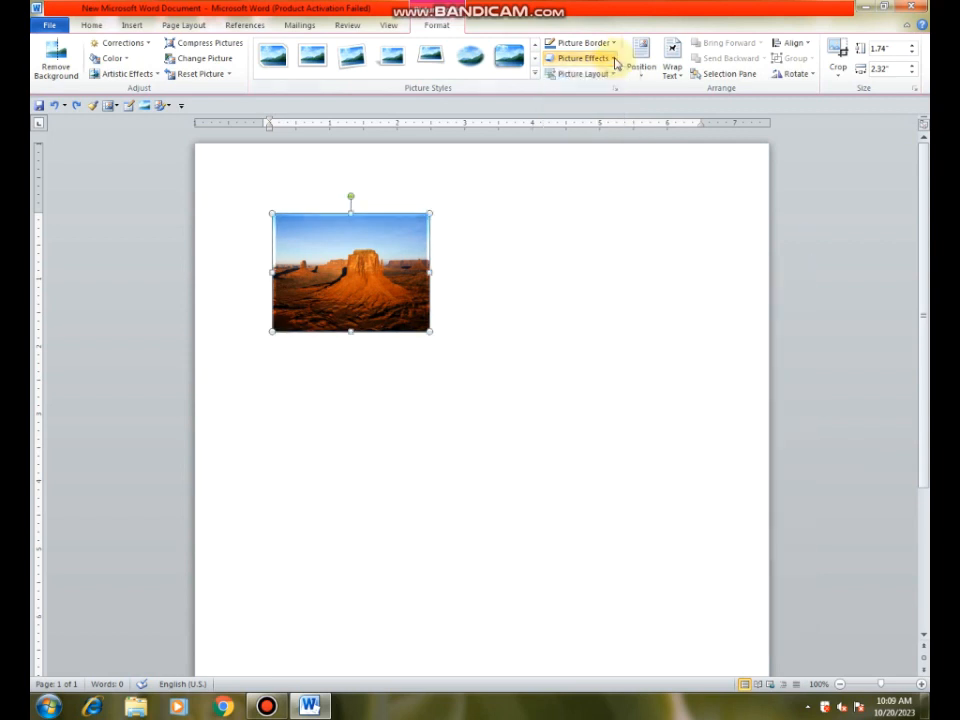
Step: Convert the desert picture to the Ascending Picture Accent Process layout and enter "so beautiful." as its text
left_click(612, 75)
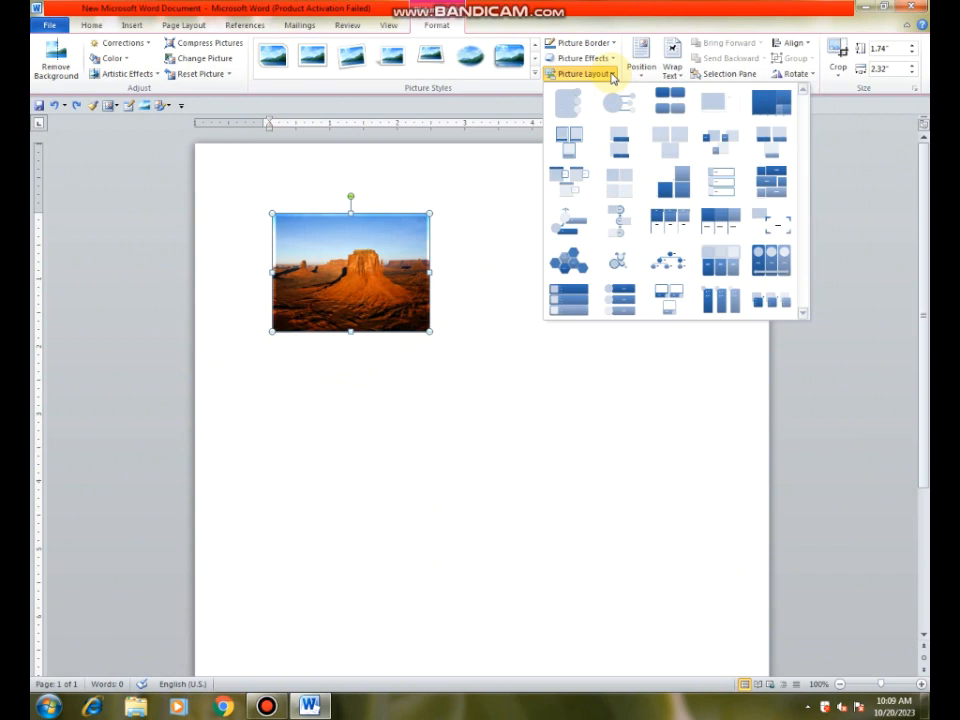
left_click(565, 228)
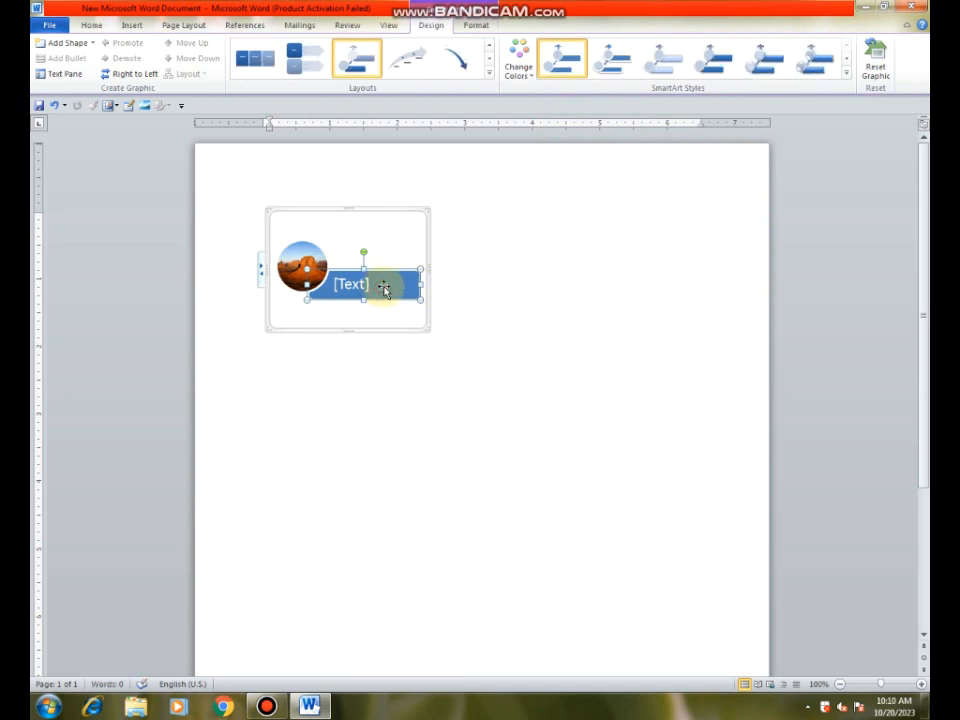
type("So beautiful.")
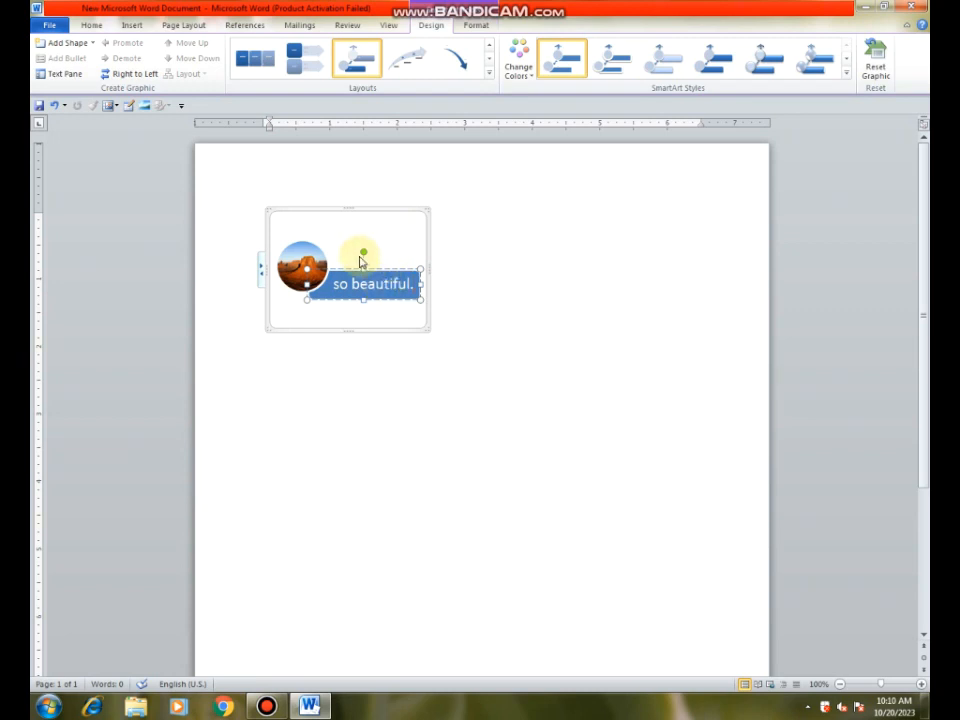
Step: Rotate the "so beautiful." text shape counterclockwise so it slants diagonally beside the round desert picture
left_click_drag(364, 252, 343, 255)
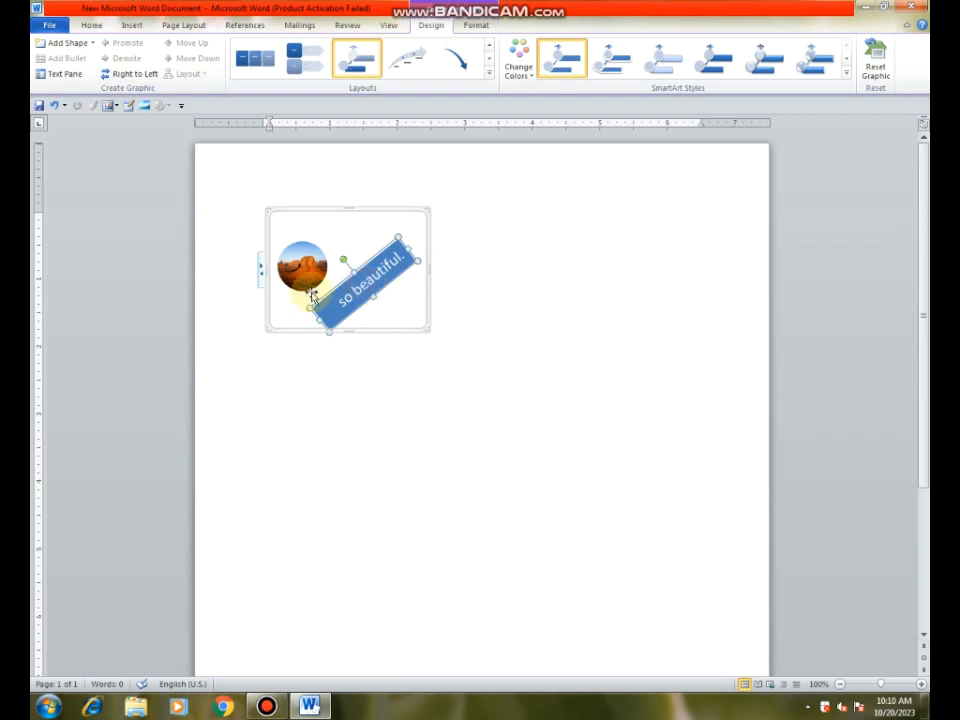
Step: Append "sdffdsf" to the "so beautiful." text through the graphic's text list, and hide the list
left_click(261, 272)
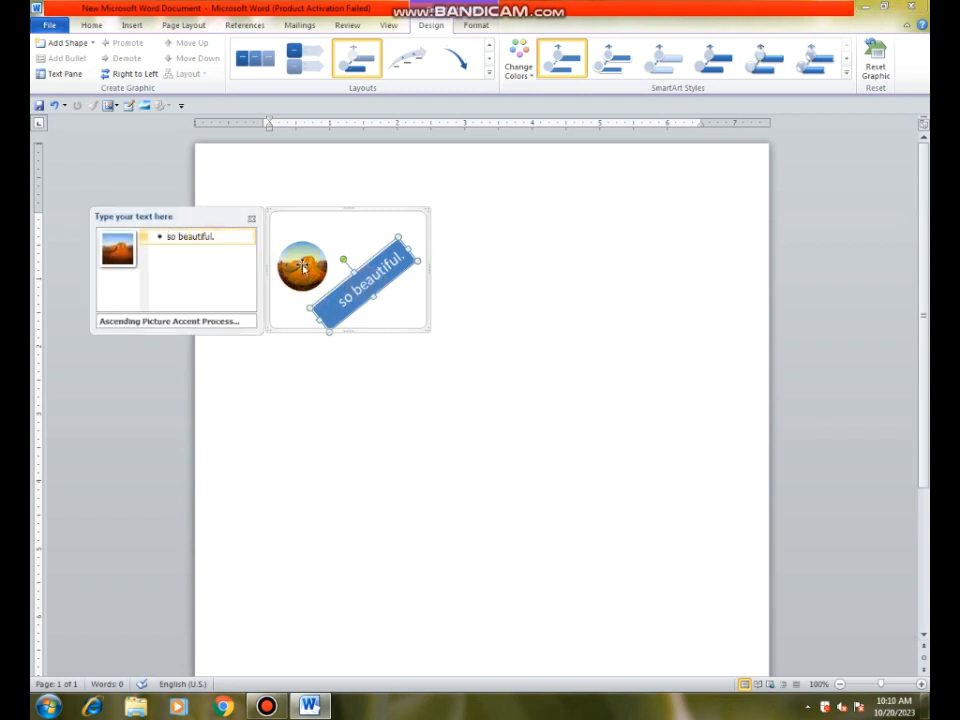
left_click(224, 235)
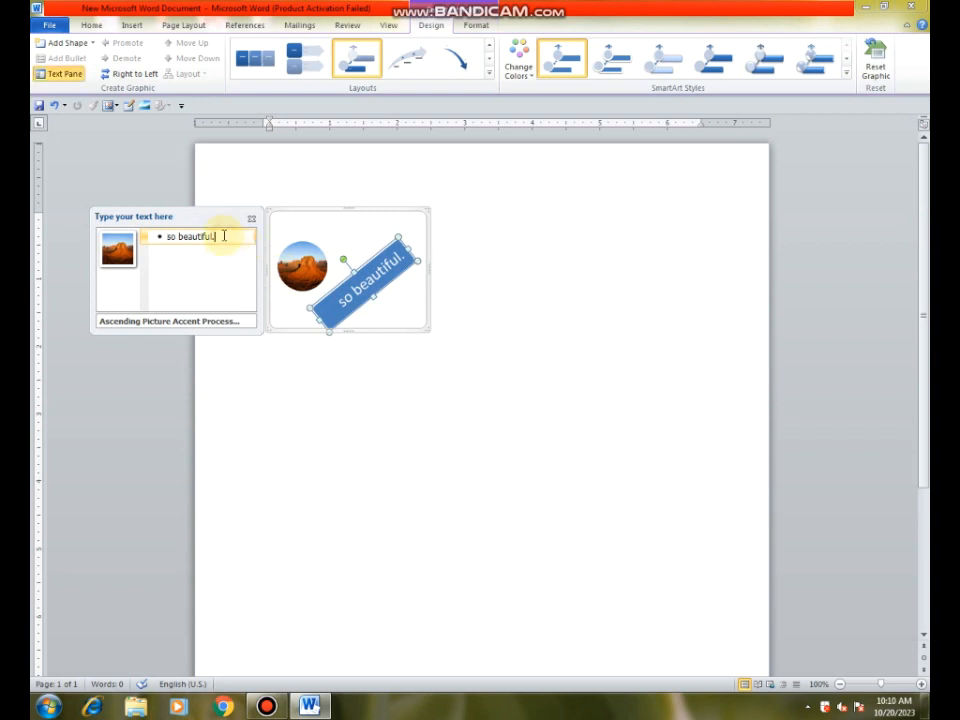
type("sdf")
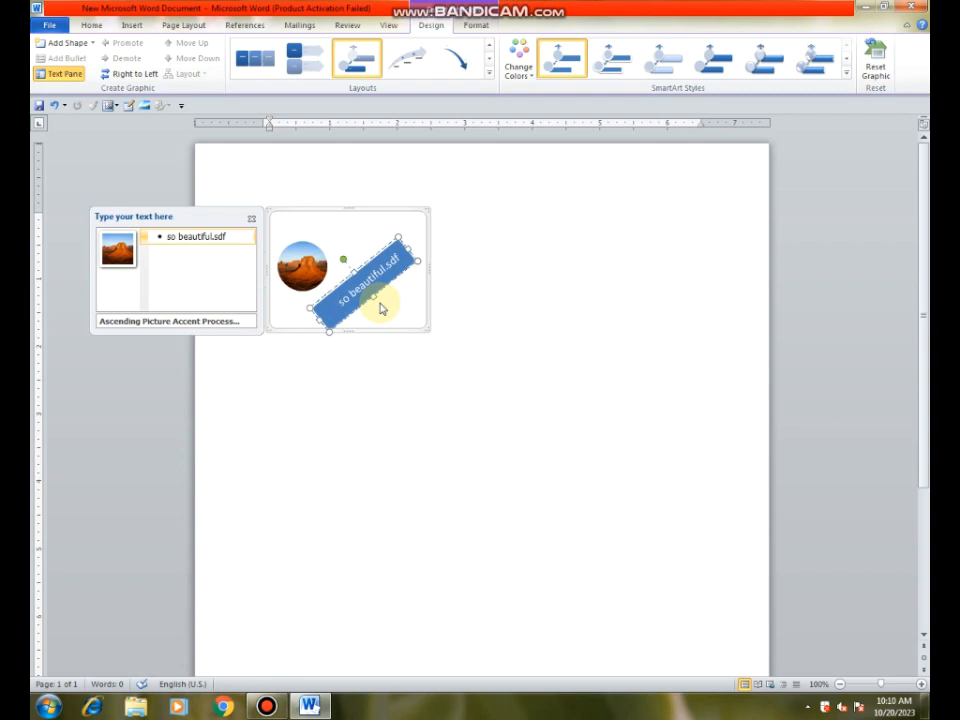
type("fdsf")
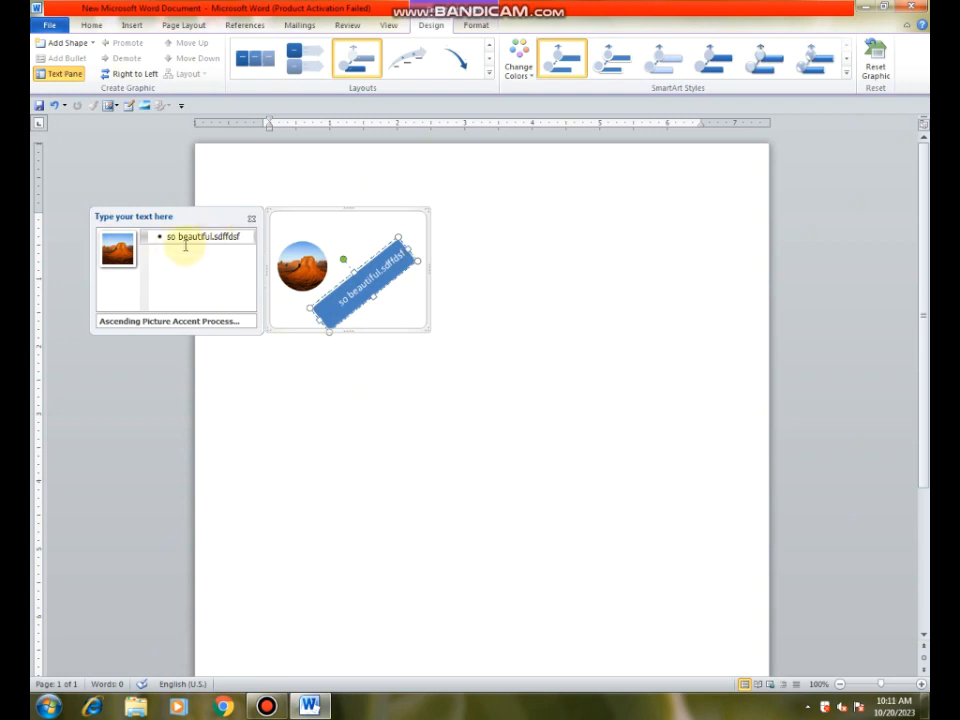
left_click(251, 219)
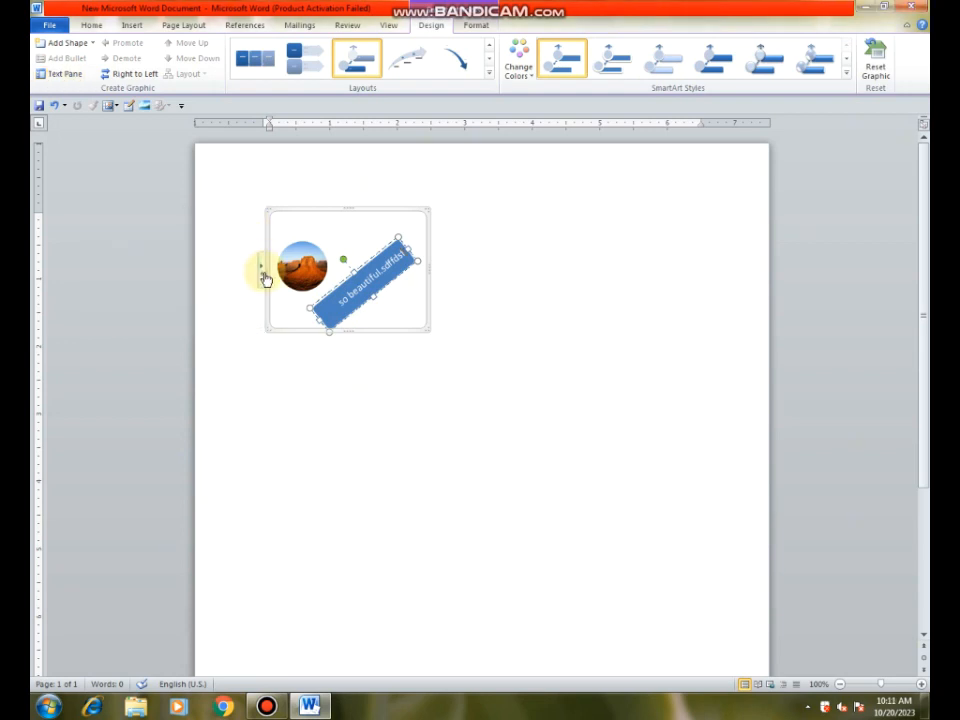
left_click(263, 271)
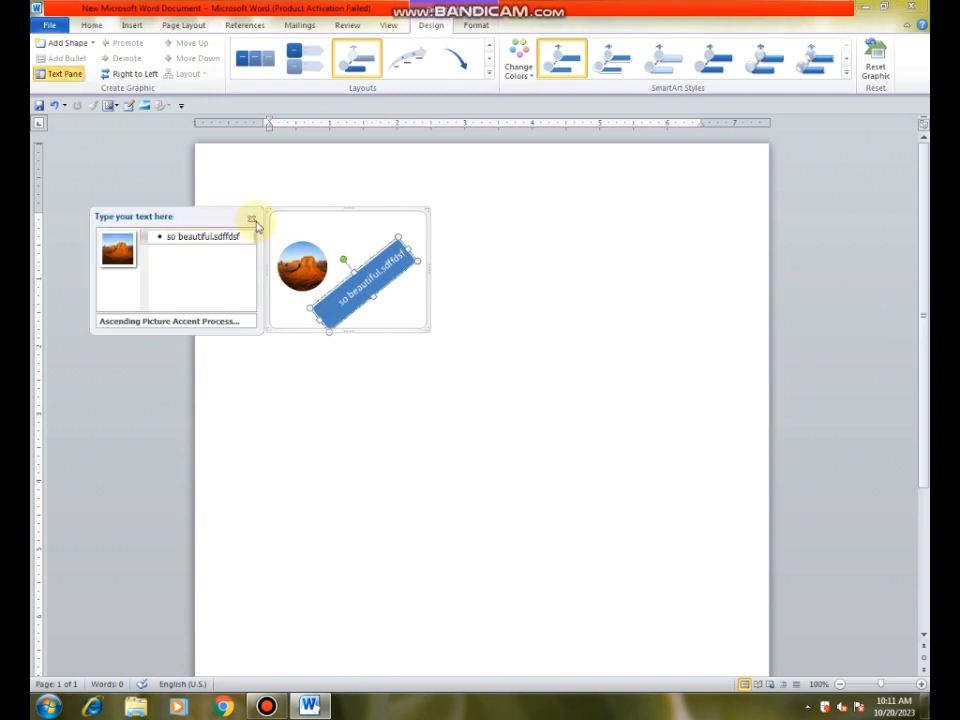
left_click(251, 219)
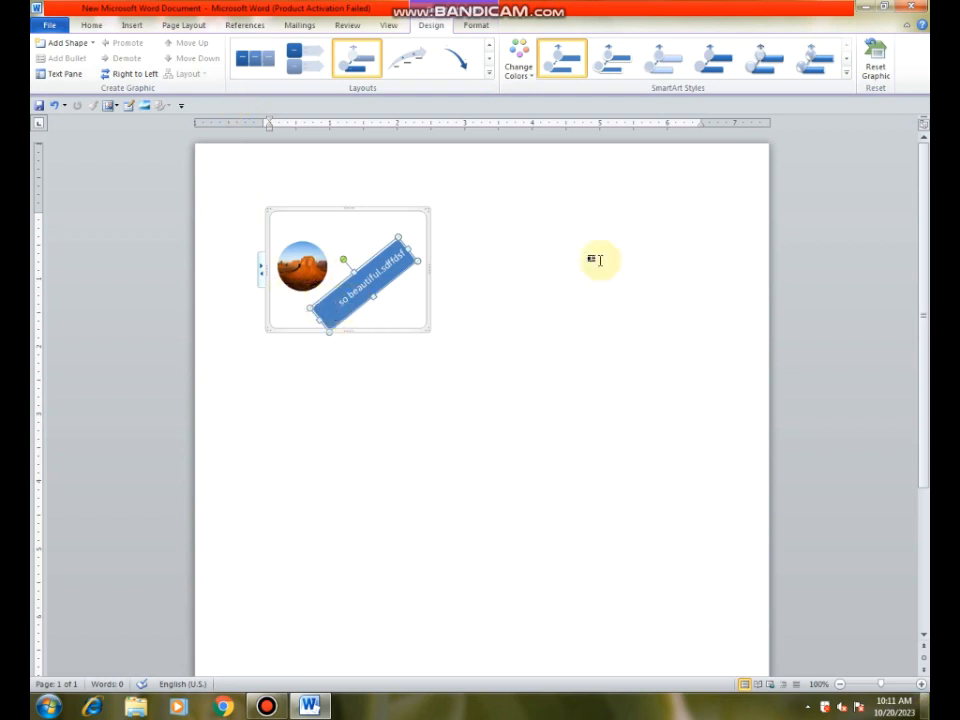
Step: Try the graphic in a process layout with a circle over a large arrow, and undo it together with the extra text
left_click(518, 62)
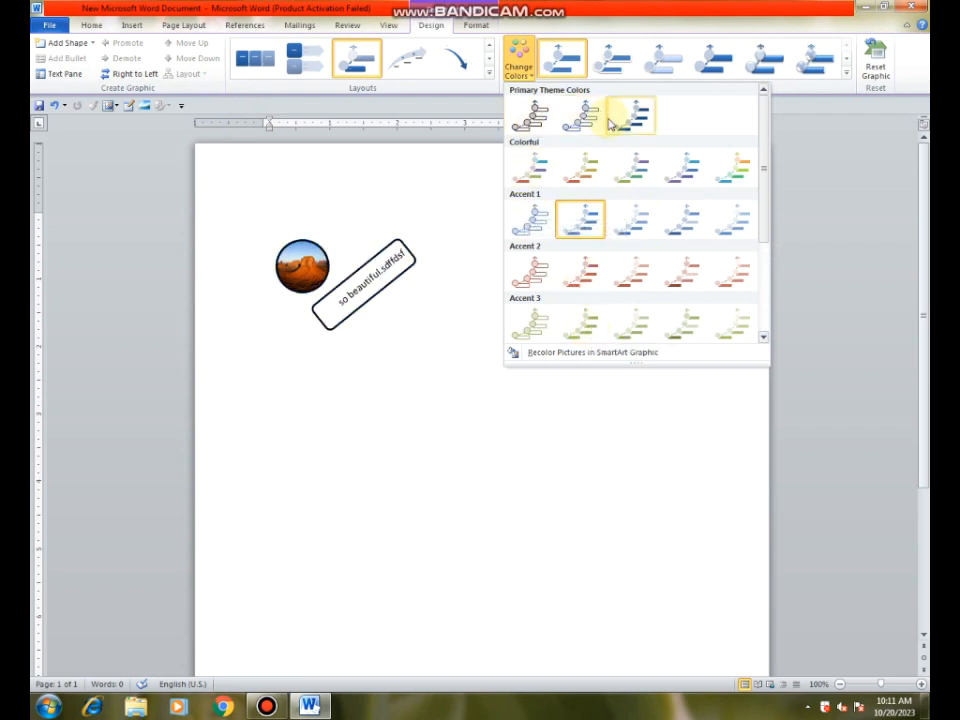
left_click(463, 68)
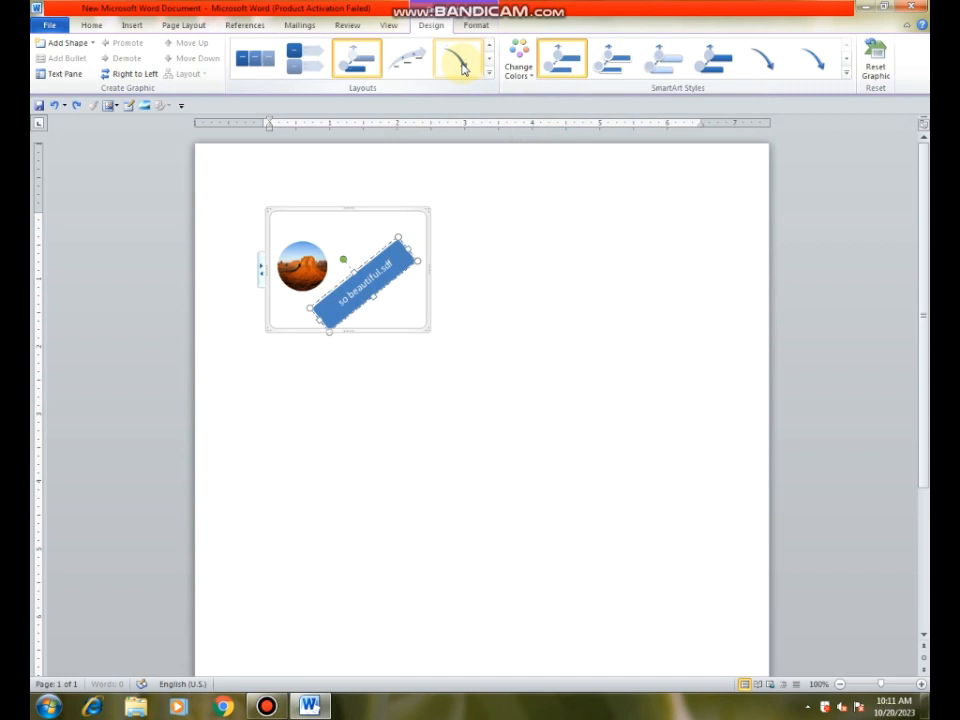
left_click(489, 72)
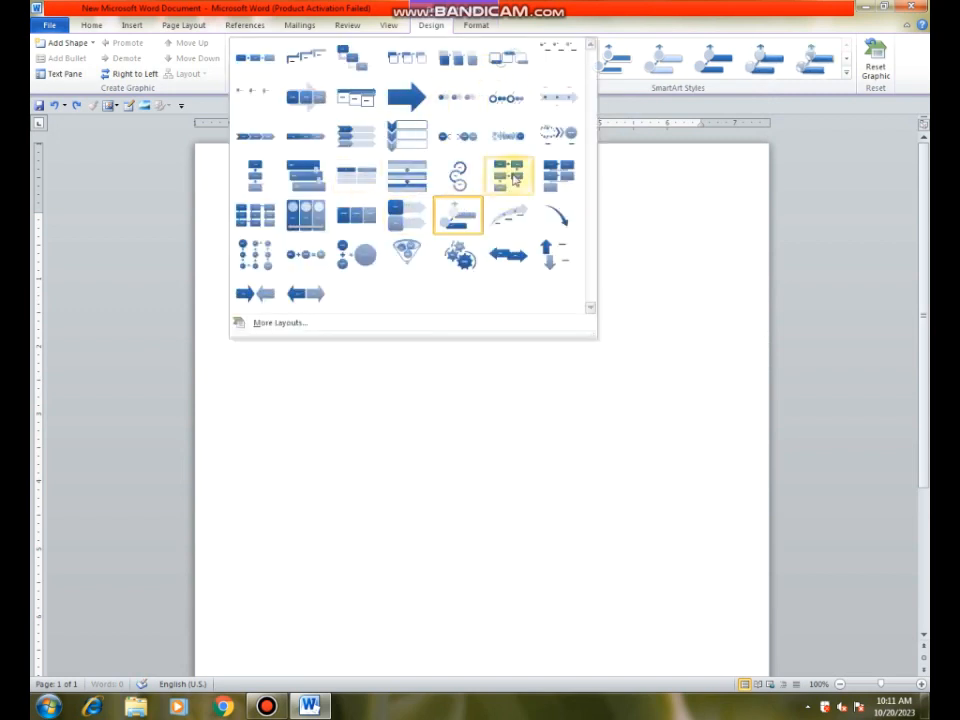
left_click(458, 97)
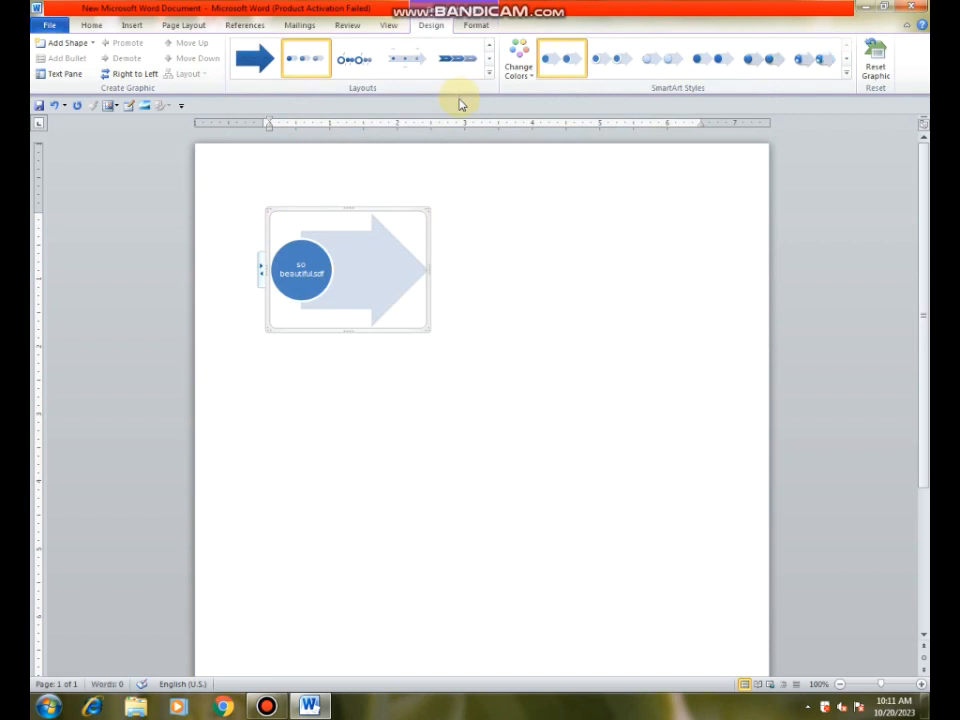
key("ctrl+z")
key("ctrl+z")
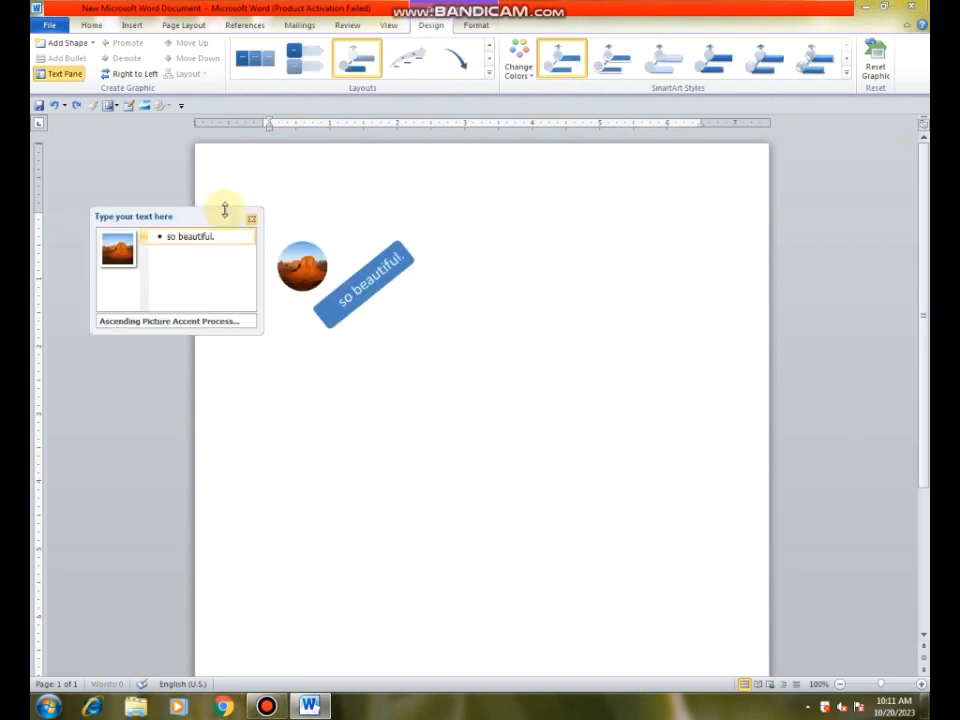
left_click(251, 218)
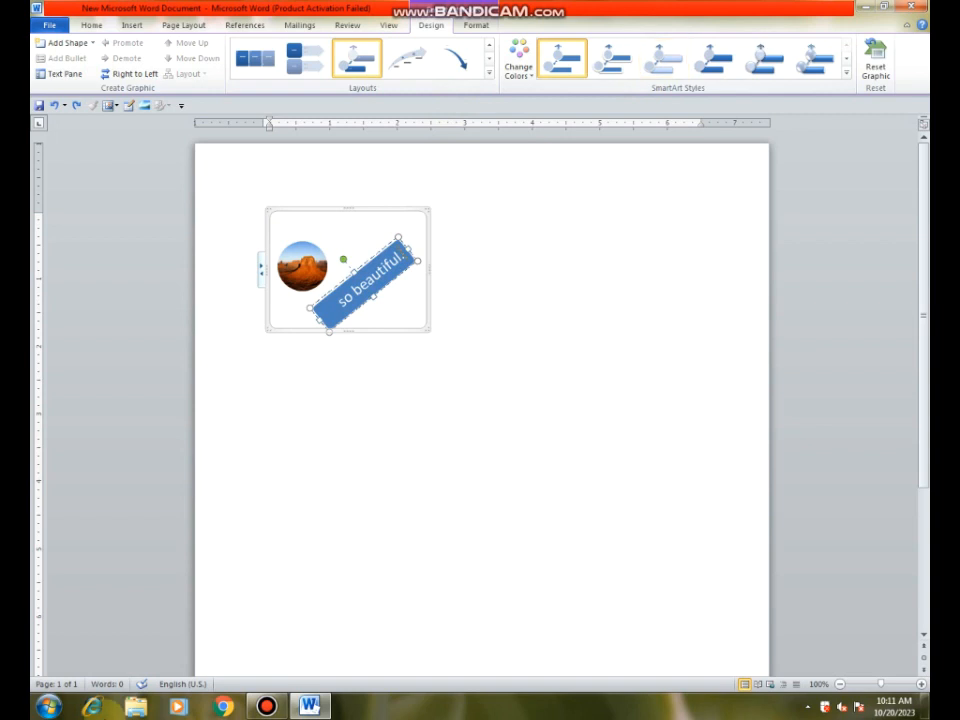
Step: Apply the Metallic Scene style to the desert graphic and switch its direction to right-to-left
left_click(845, 74)
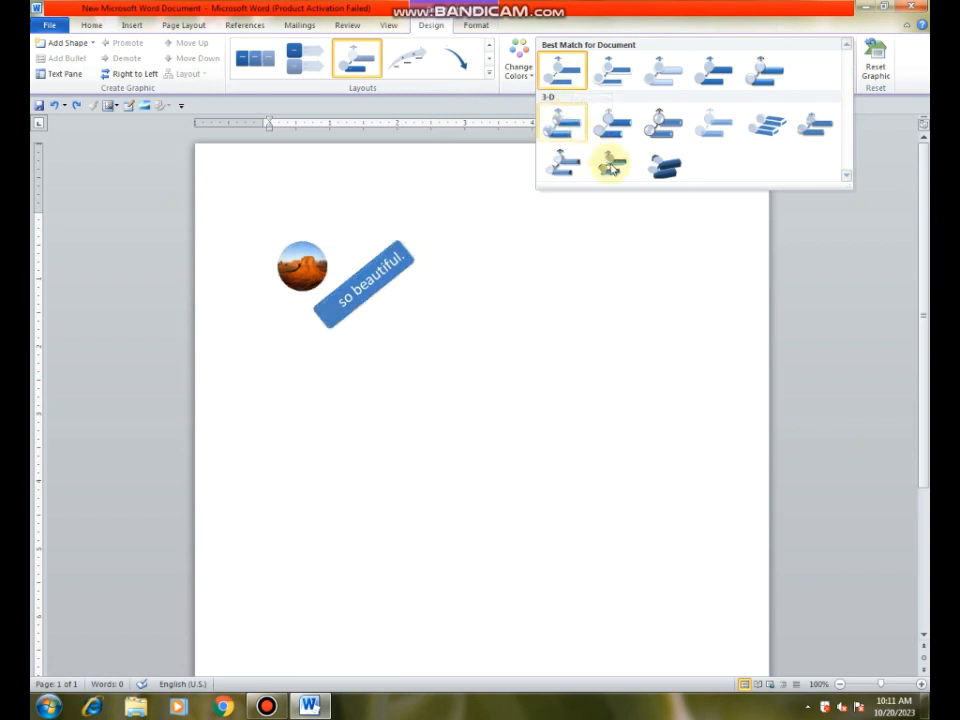
left_click(551, 173)
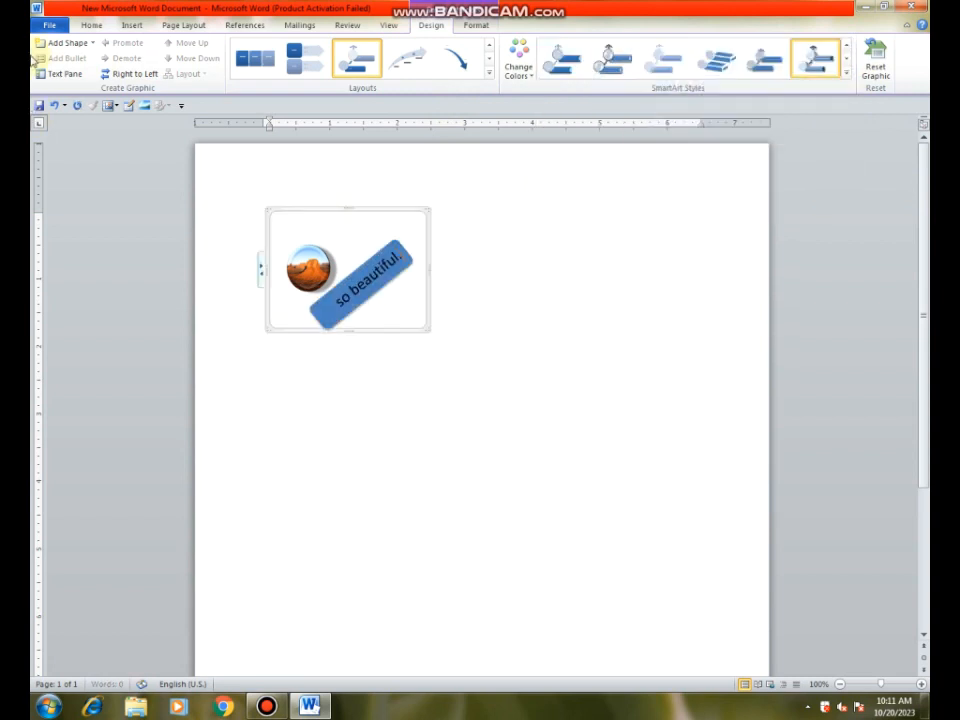
left_click(121, 80)
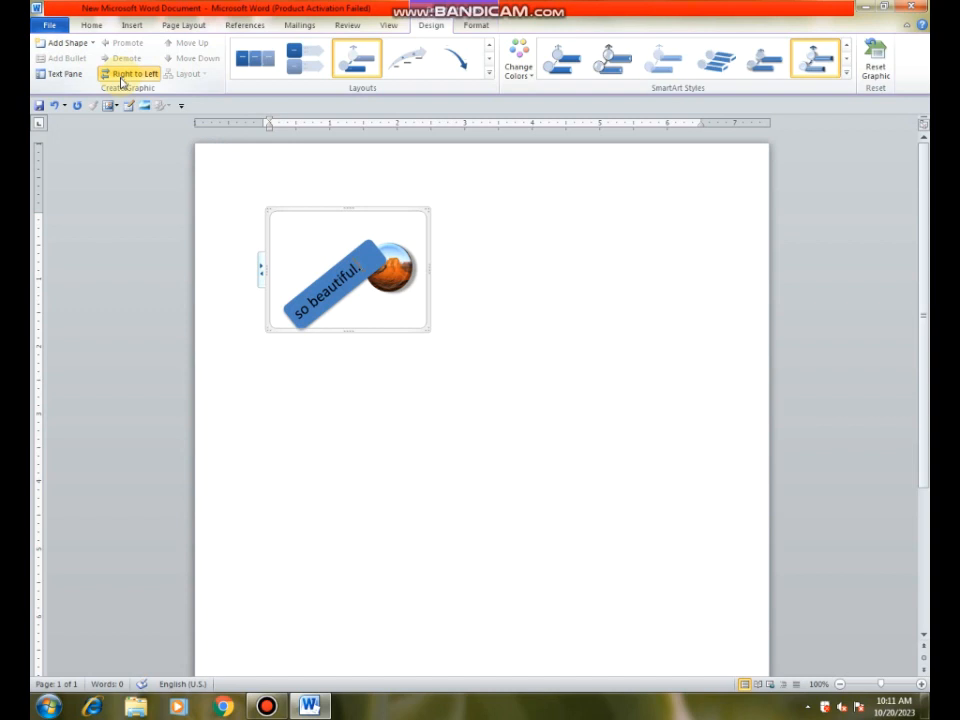
Step: Add a new picture-and-text shape to the desert graphic and move it up in the order
left_click(67, 45)
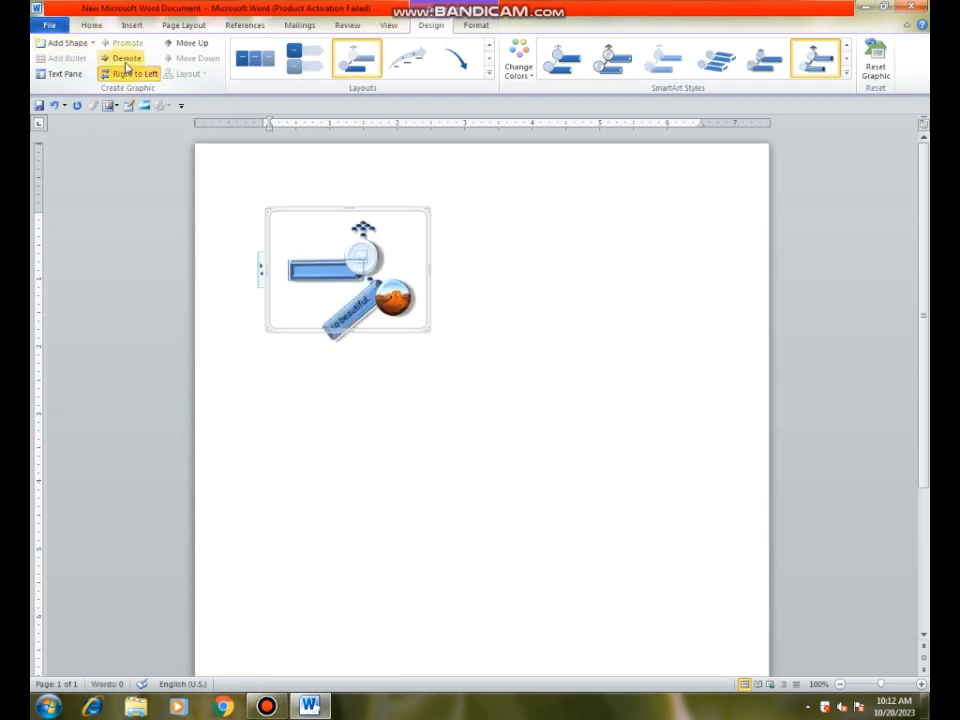
left_click(192, 43)
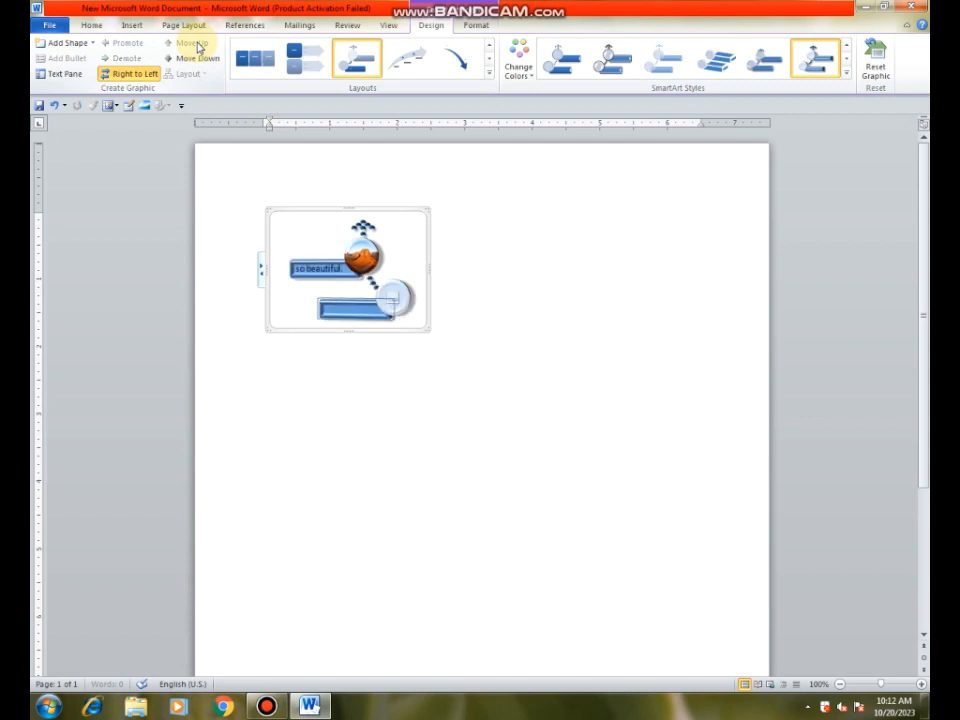